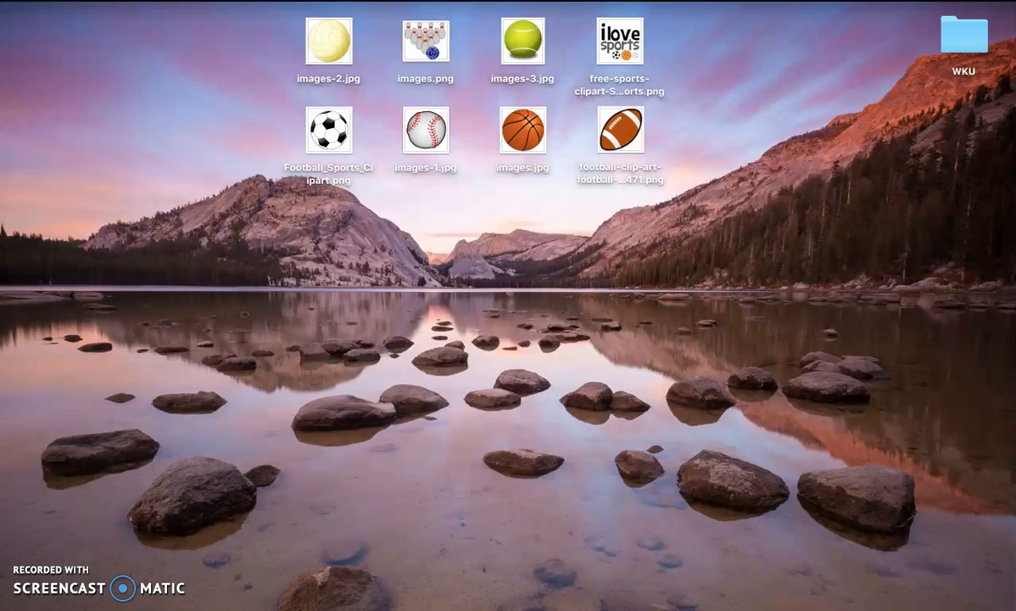
Step: Open iMovie and create a new movie project
mouse_move(3, 487)
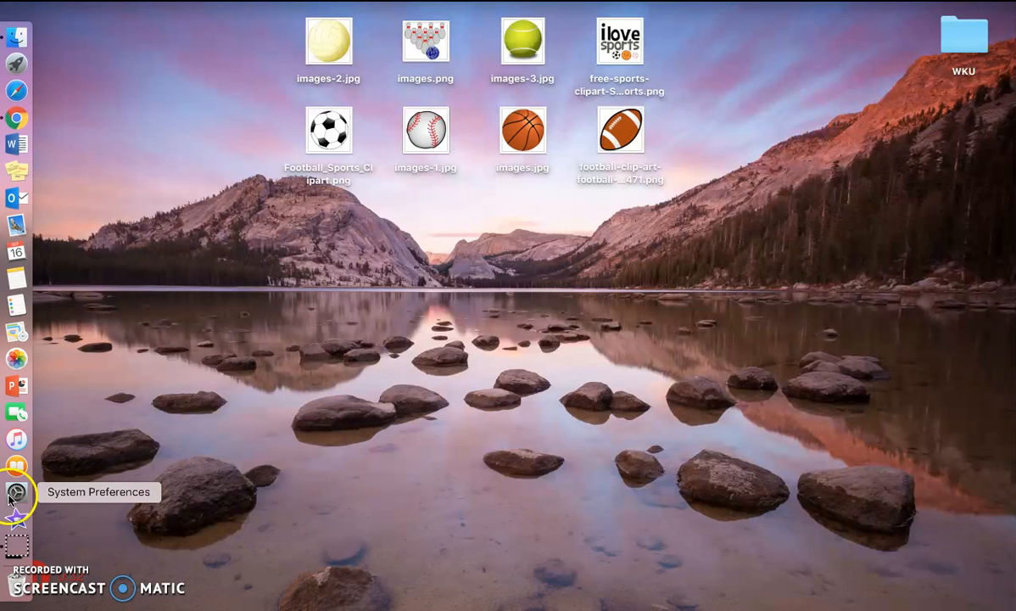
click(18, 523)
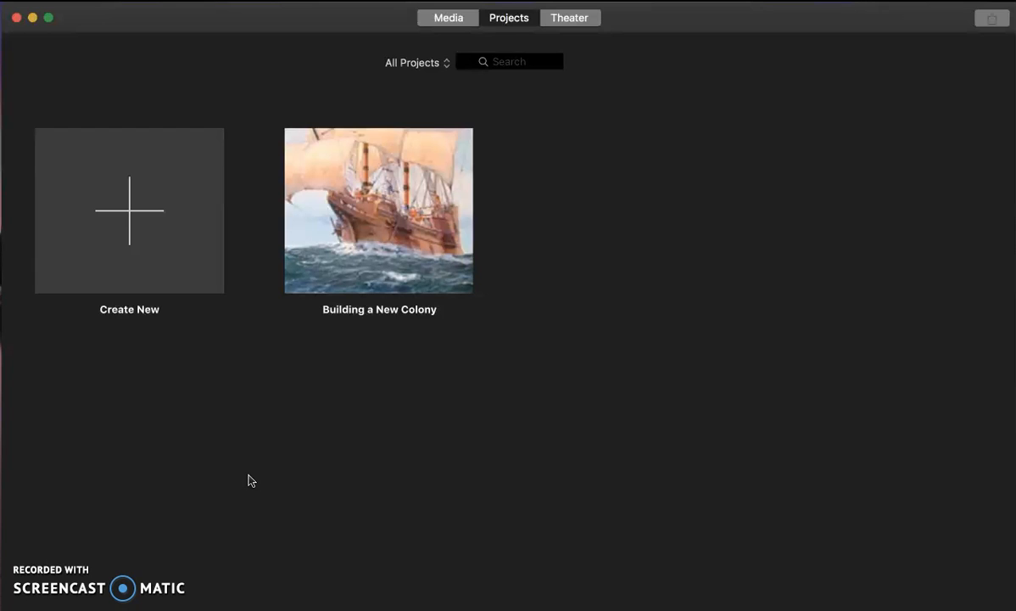
click(132, 209)
click(56, 309)
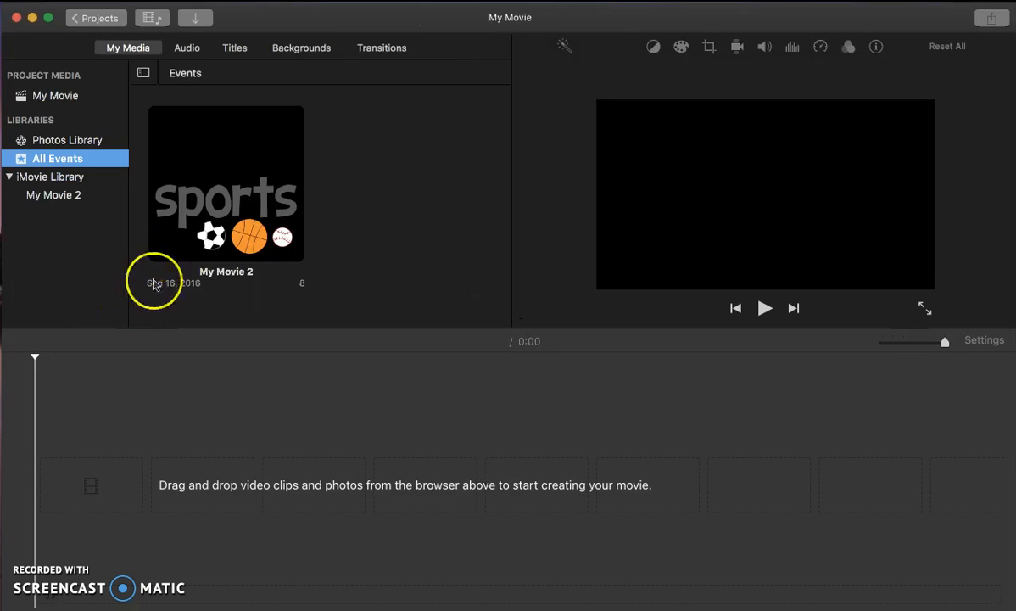
Step: Return to the project list and create another new movie project
click(106, 21)
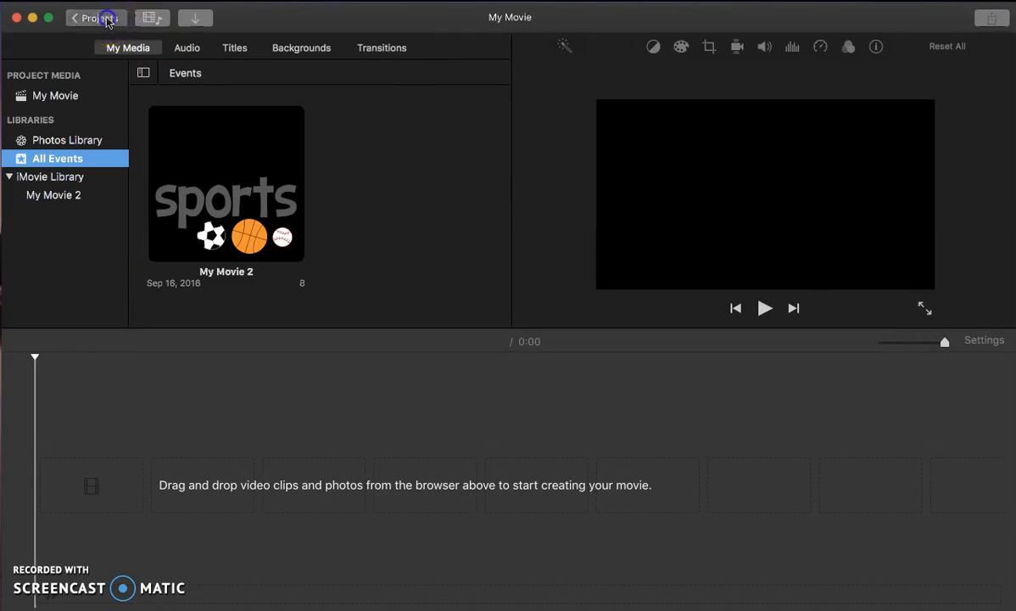
click(642, 97)
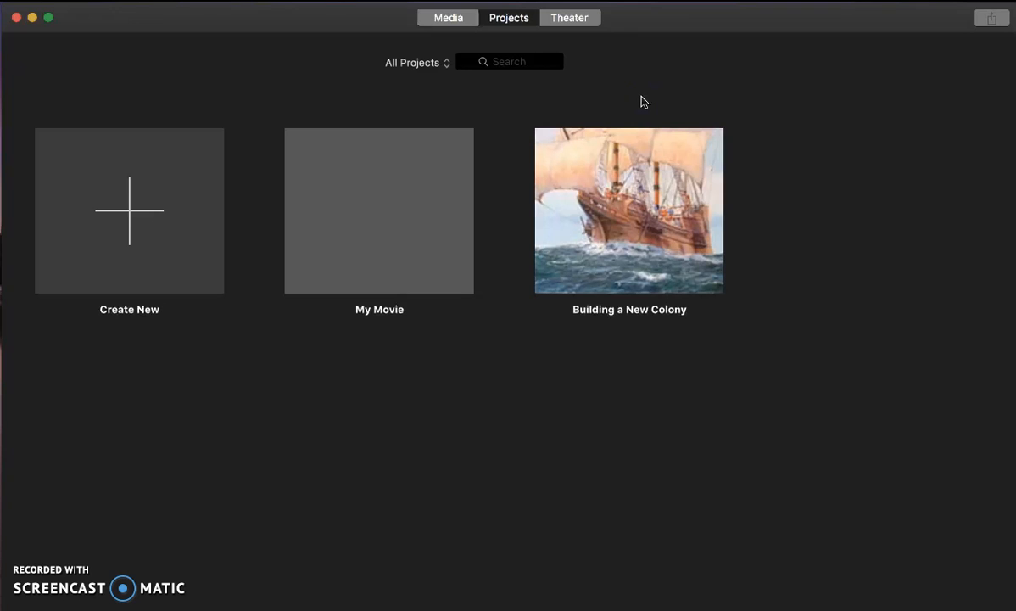
click(140, 225)
click(129, 288)
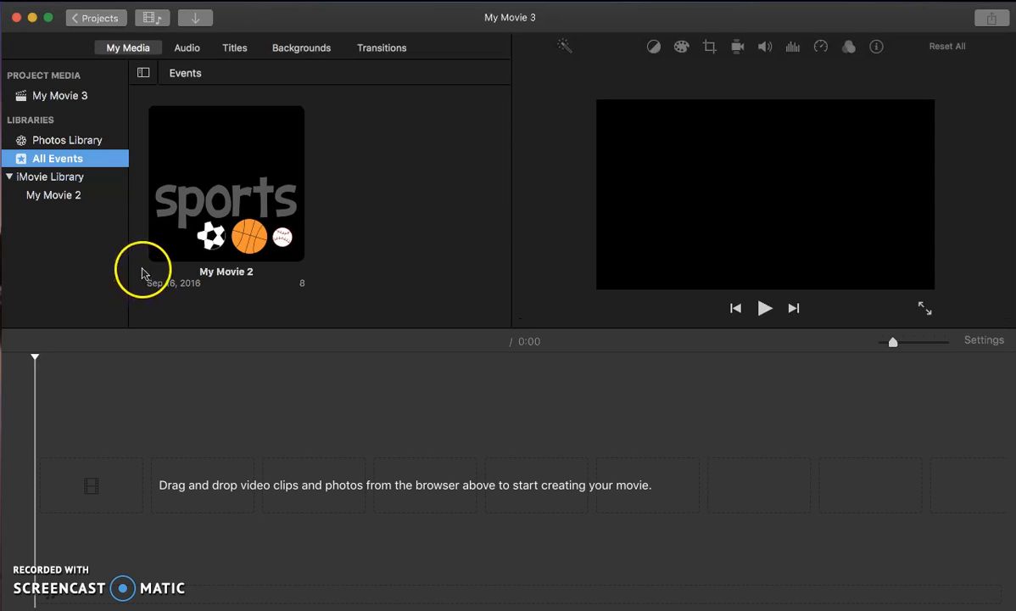
Step: Import all eight sports images from the Desktop into the My Movie 2 event, leaving out the WKU folder
double_click(144, 294)
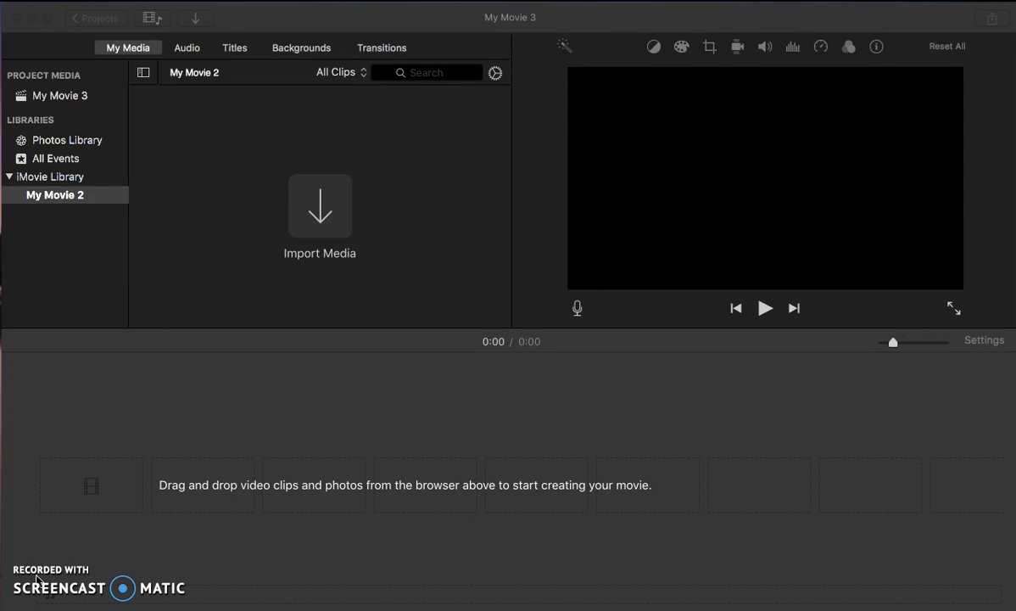
click(195, 26)
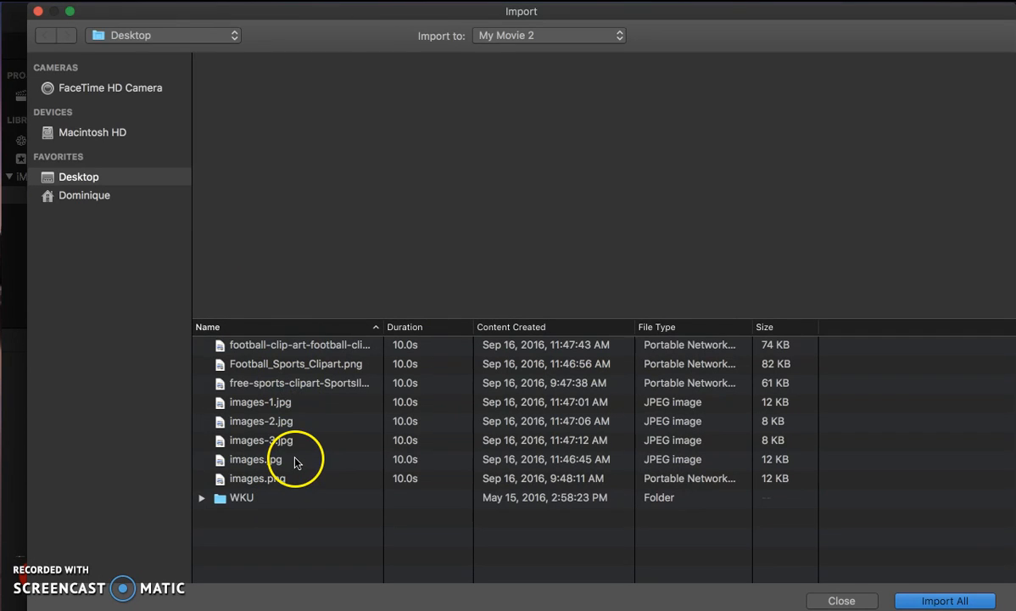
click(297, 348)
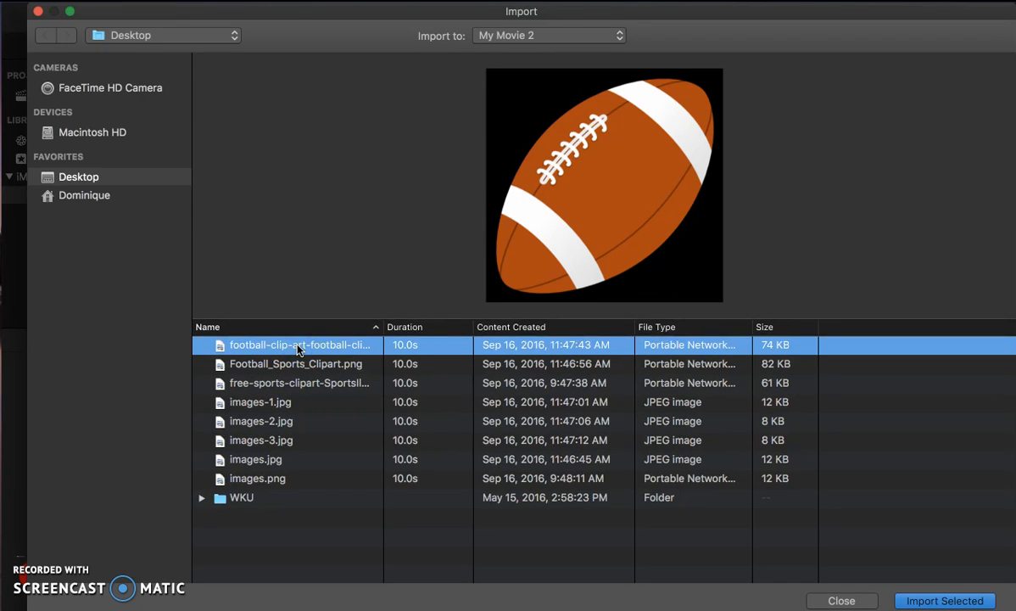
shift+click(273, 479)
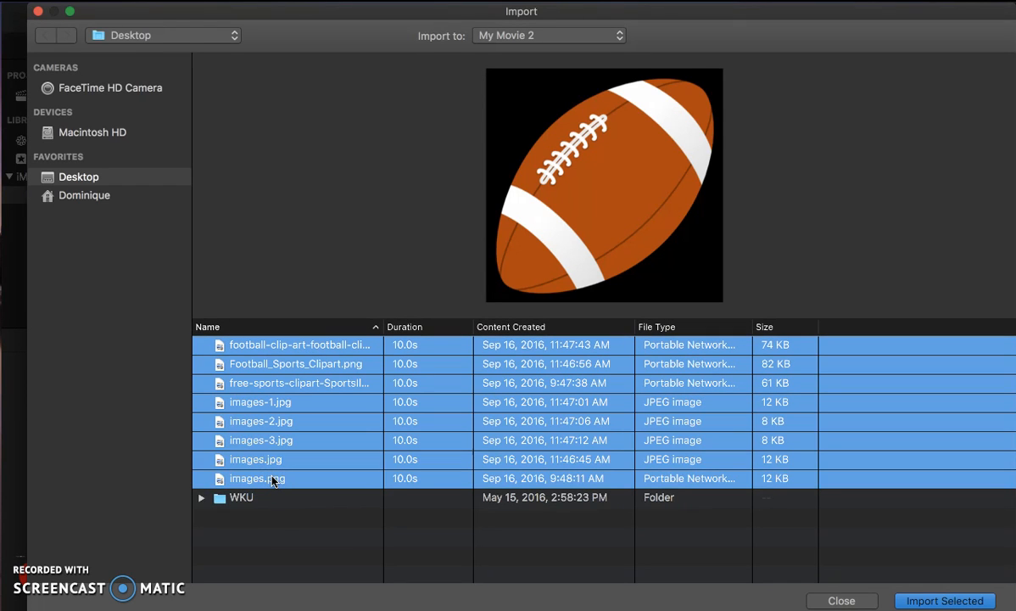
click(948, 601)
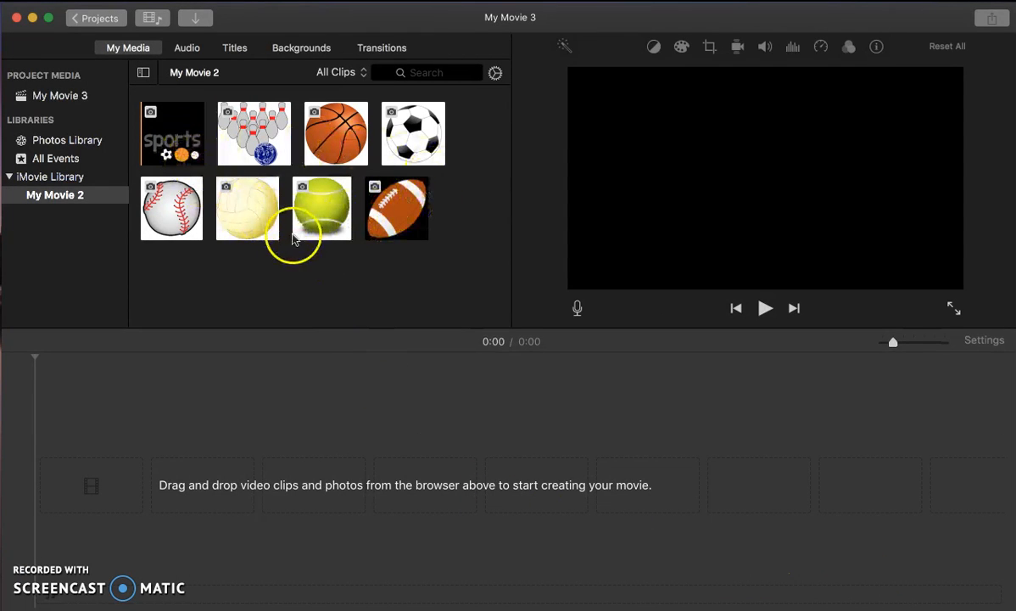
Step: Add the sports title, bowling pins and basketball images to the timeline in that order
click(276, 233)
click(34, 567)
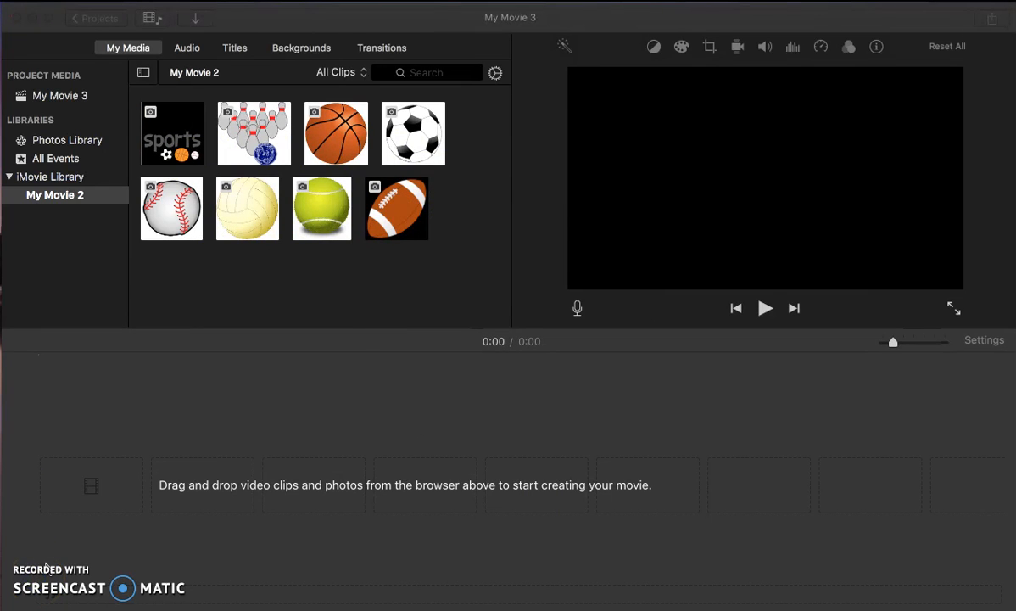
click(164, 121)
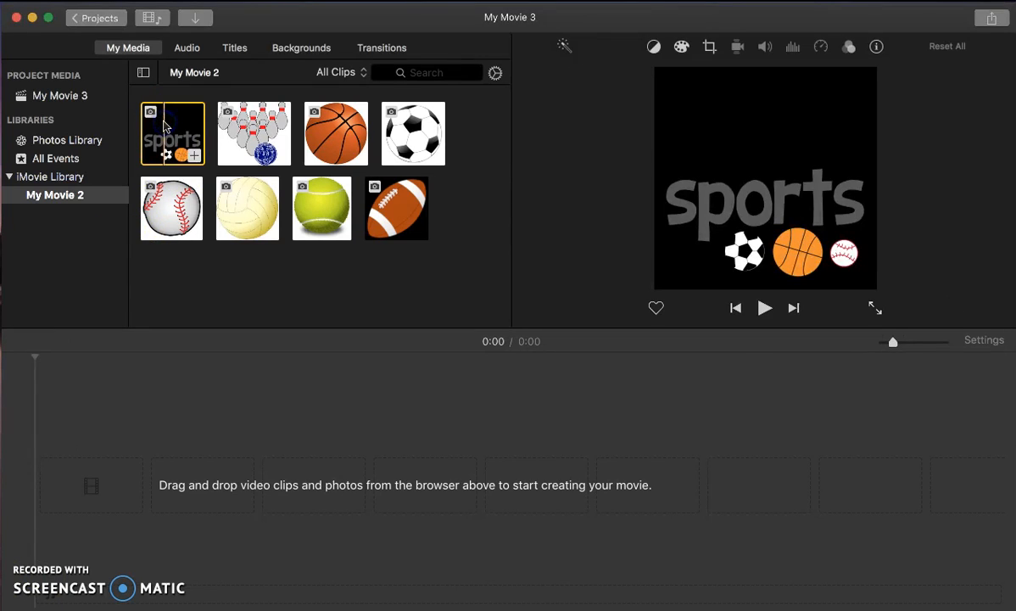
click(194, 156)
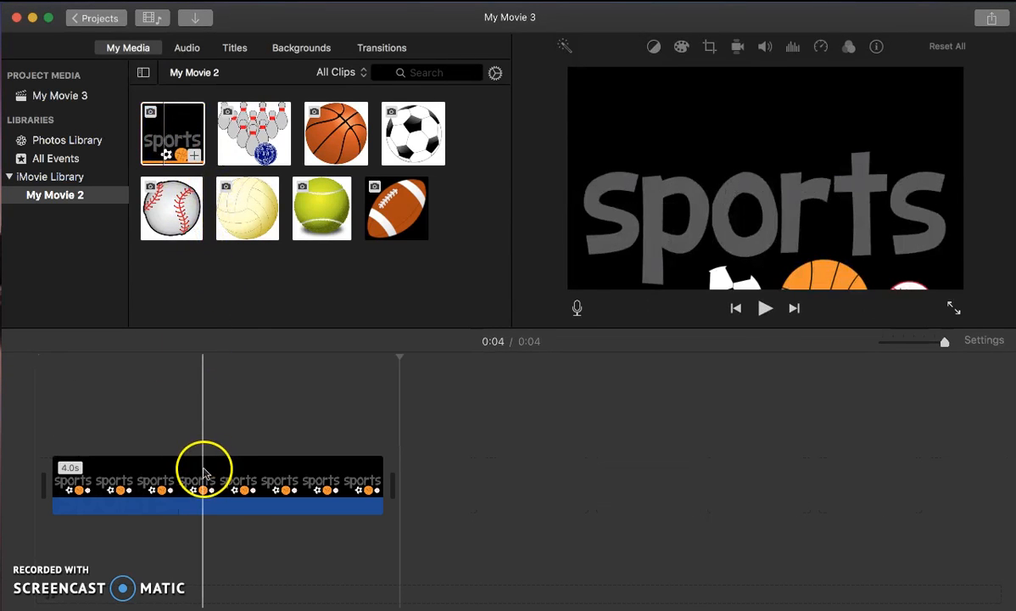
drag(266, 155, 461, 494)
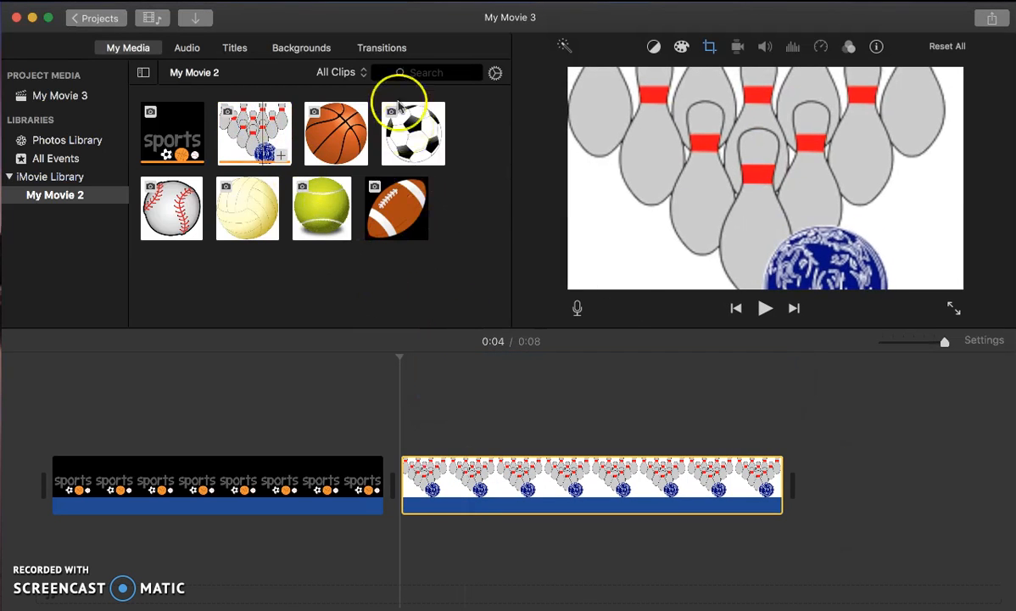
click(339, 133)
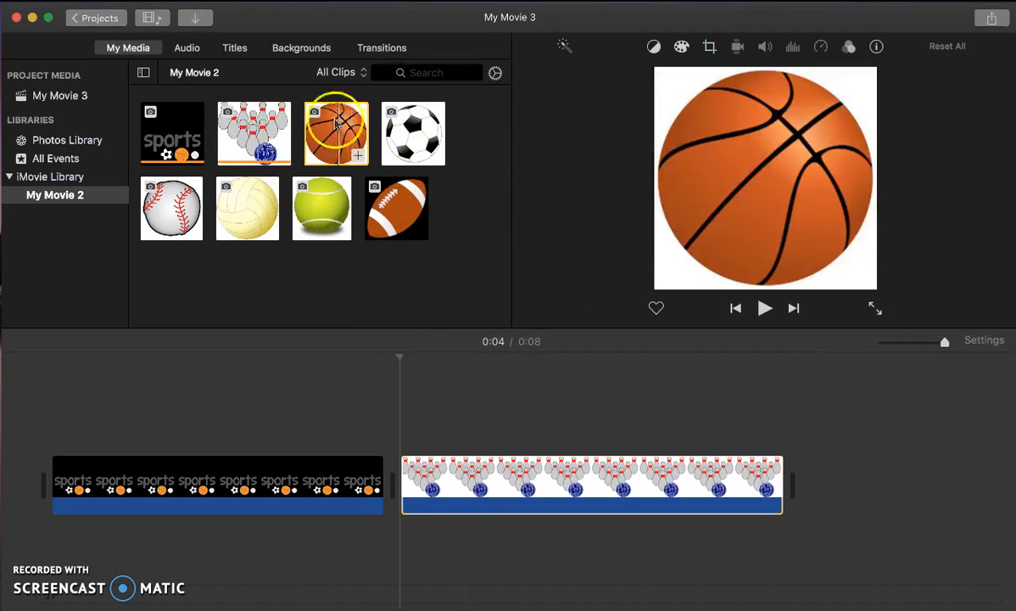
click(357, 158)
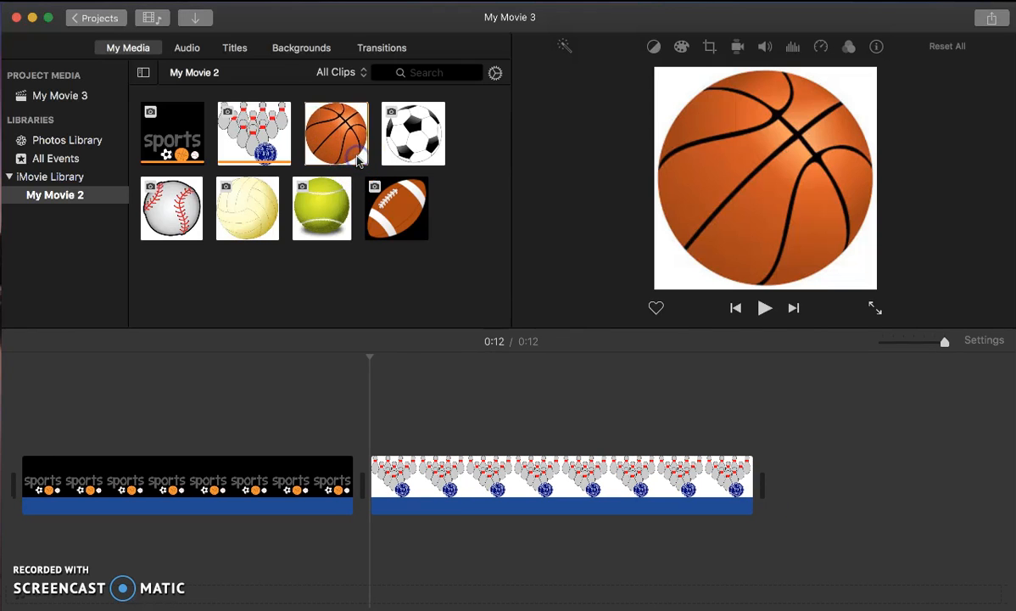
Step: Append the tennis ball, football and baseball images to the end of the timeline
click(332, 231)
click(343, 233)
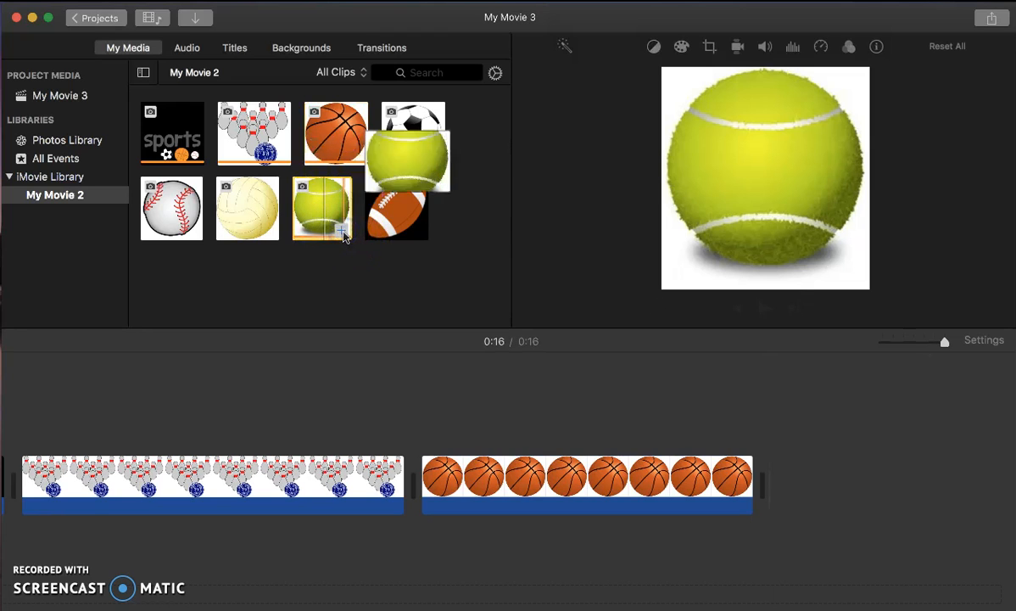
click(397, 222)
click(419, 229)
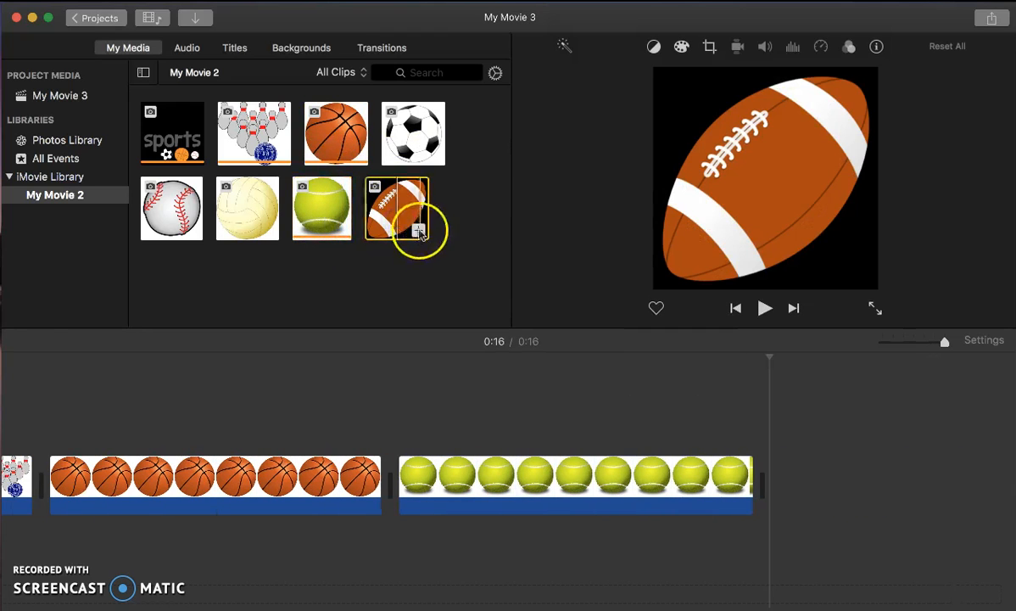
click(191, 234)
click(192, 230)
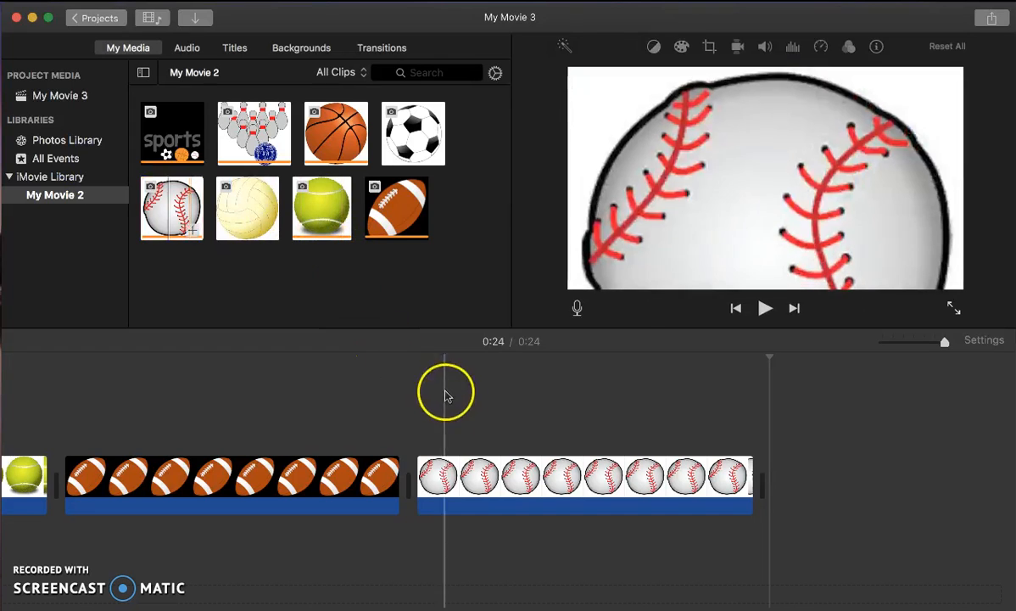
Step: Move the baseball clip between the bowling pins and basketball clips in the timeline
click(547, 498)
drag(547, 498, 407, 477)
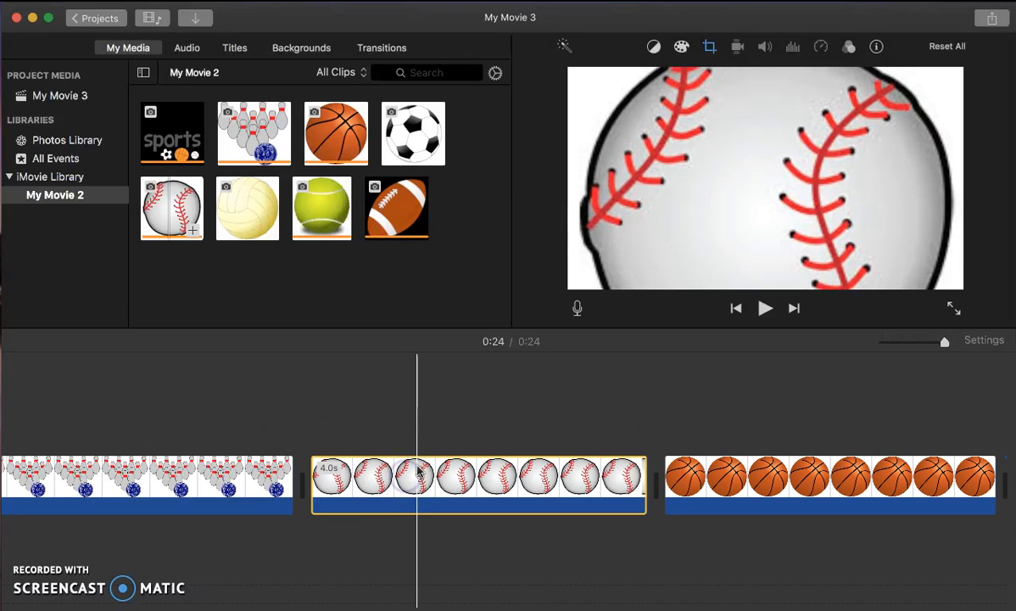
click(379, 484)
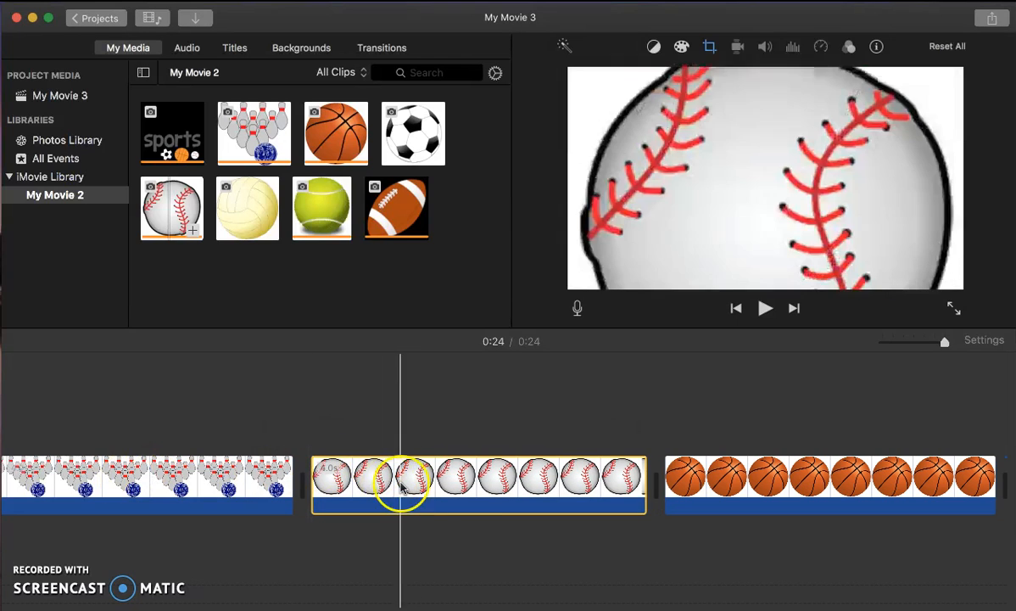
click(469, 485)
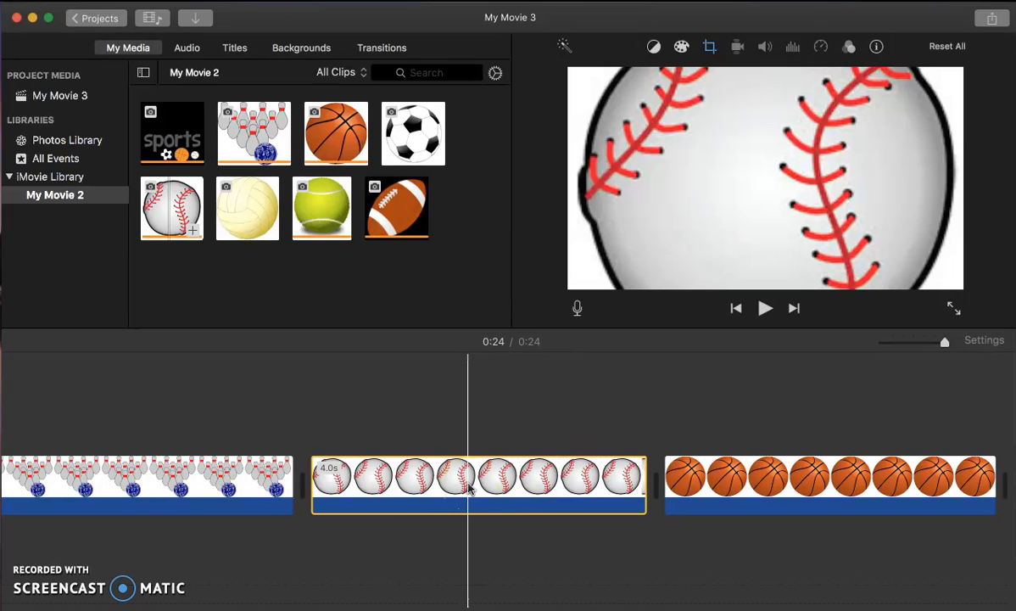
click(408, 476)
click(34, 582)
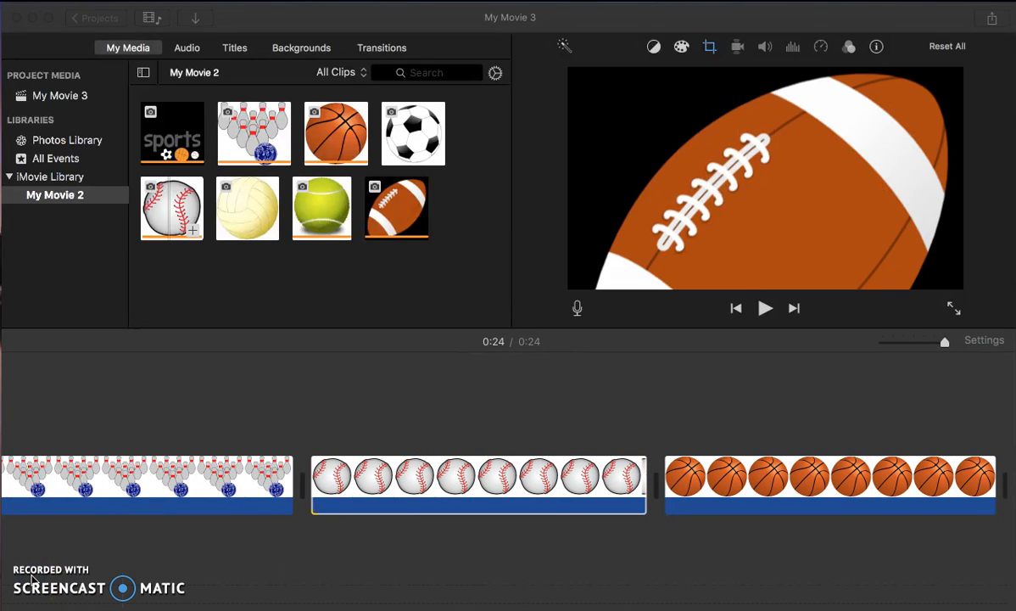
Step: Extend the sports title clip at the start of the timeline to 8.0 seconds
click(92, 481)
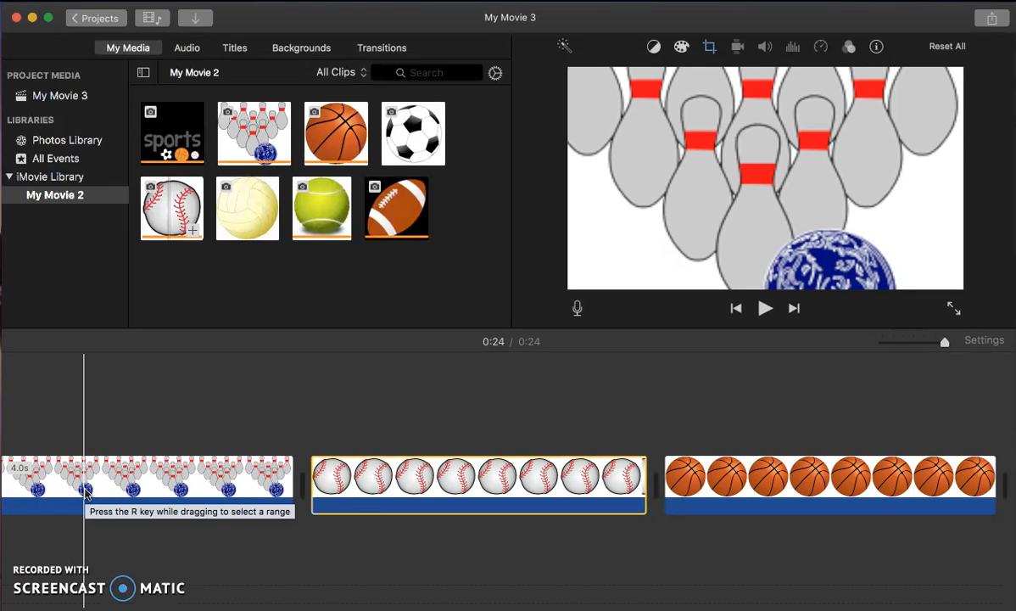
scroll(85, 492, left, 3)
scroll(85, 492, left, 10)
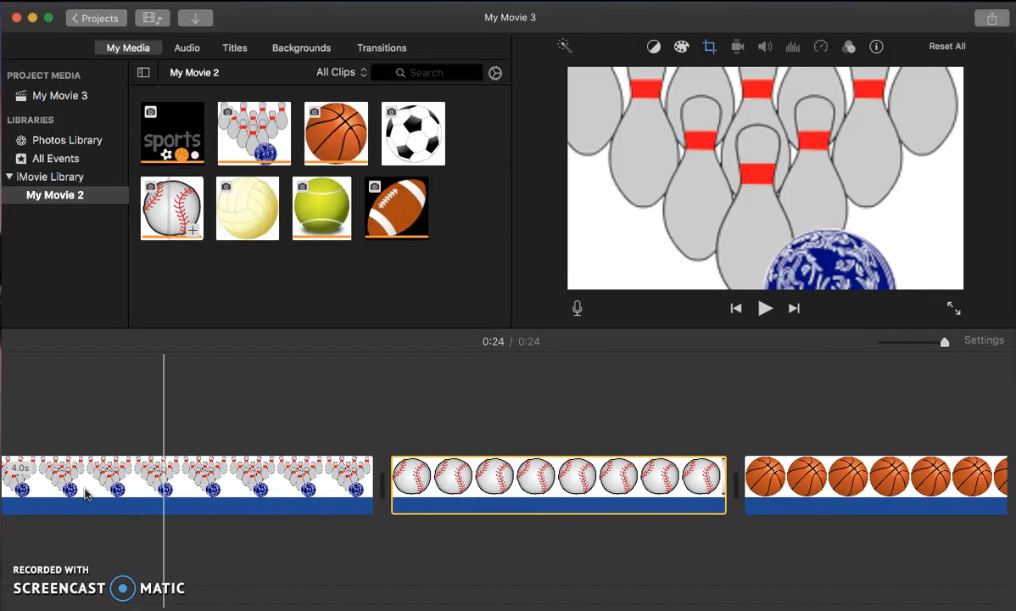
scroll(85, 492, left, 8)
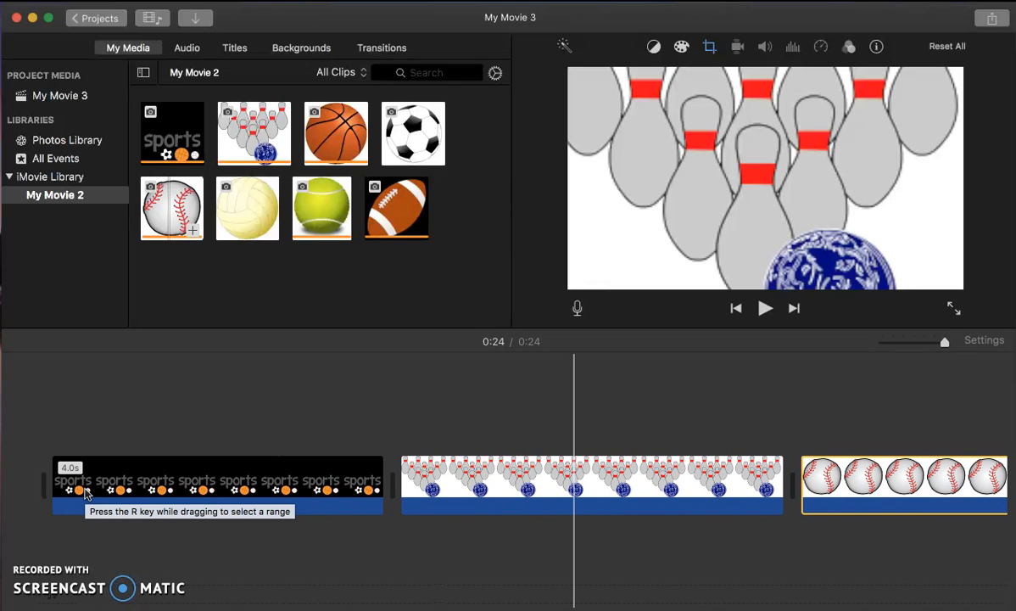
click(84, 492)
click(68, 488)
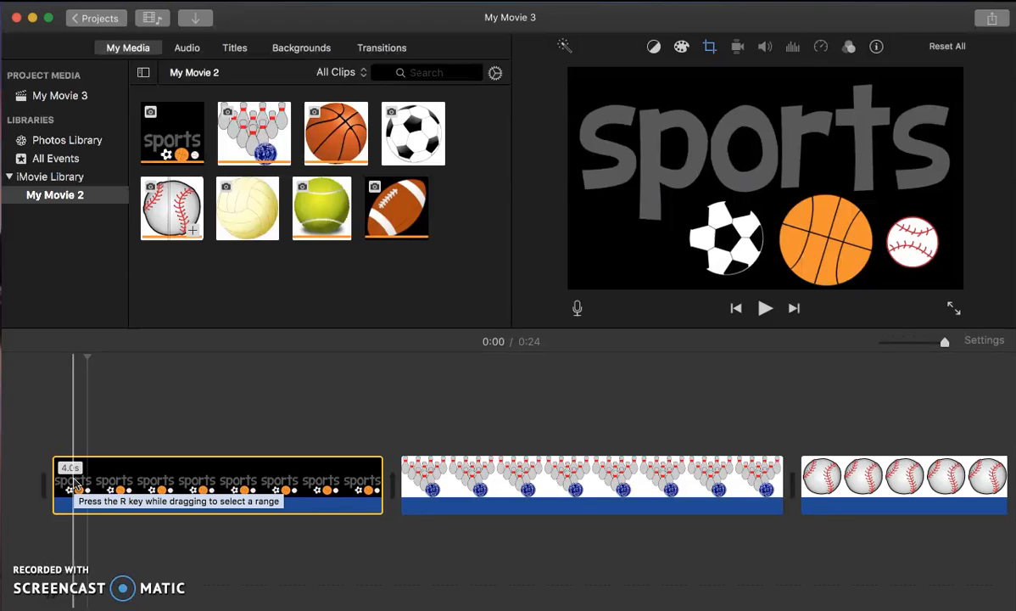
drag(311, 501, 717, 488)
click(670, 494)
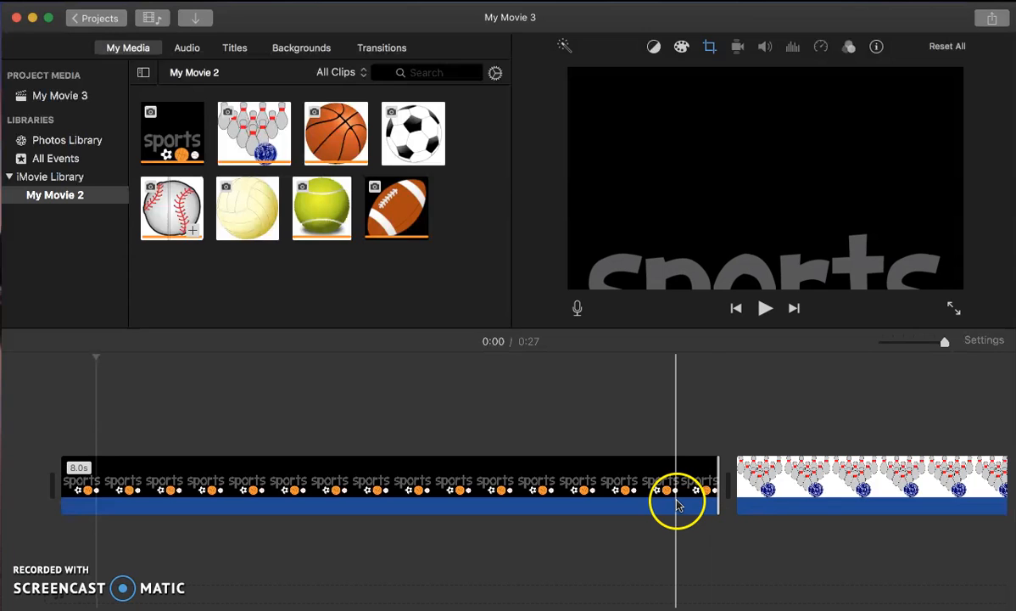
Step: Lengthen the bowling pins clip to 5.1 seconds
click(878, 484)
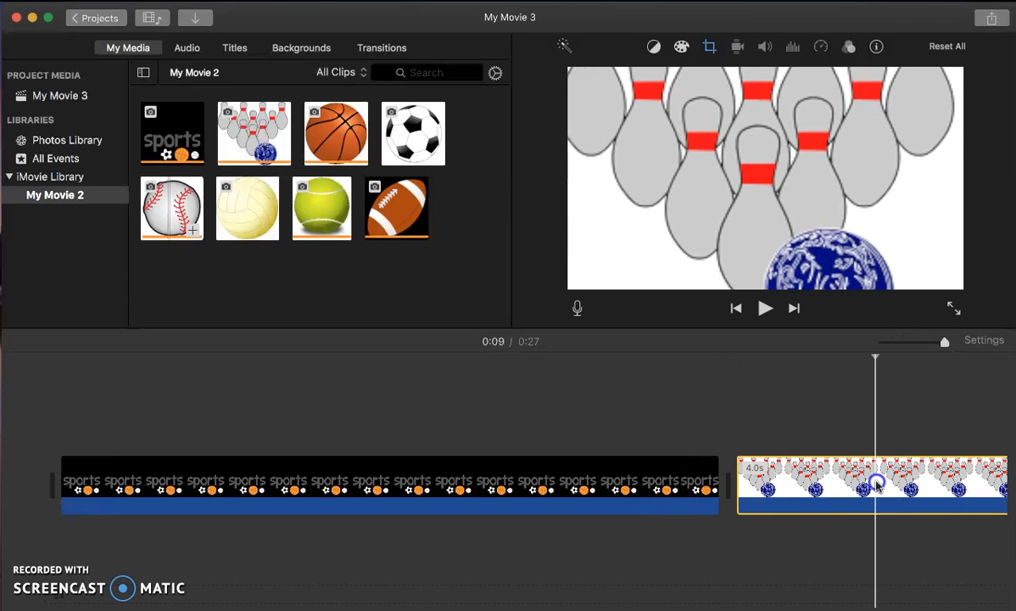
click(856, 480)
scroll(858, 481, right, 6)
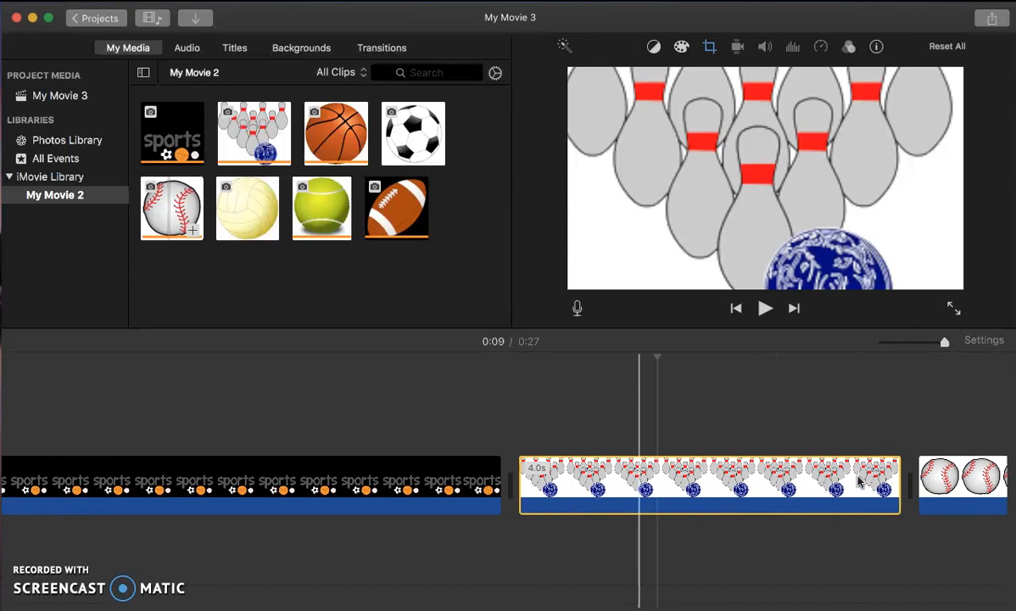
drag(858, 477, 971, 477)
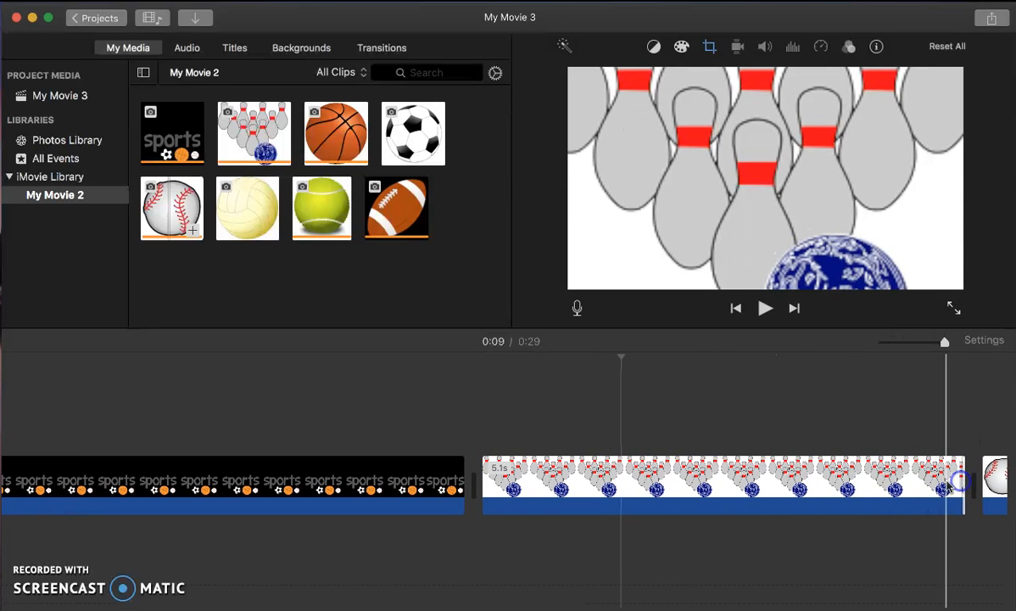
Step: Lengthen the baseball clip by extending its end, and return to the start of the timeline
scroll(892, 487, right, 6)
scroll(892, 488, right, 4)
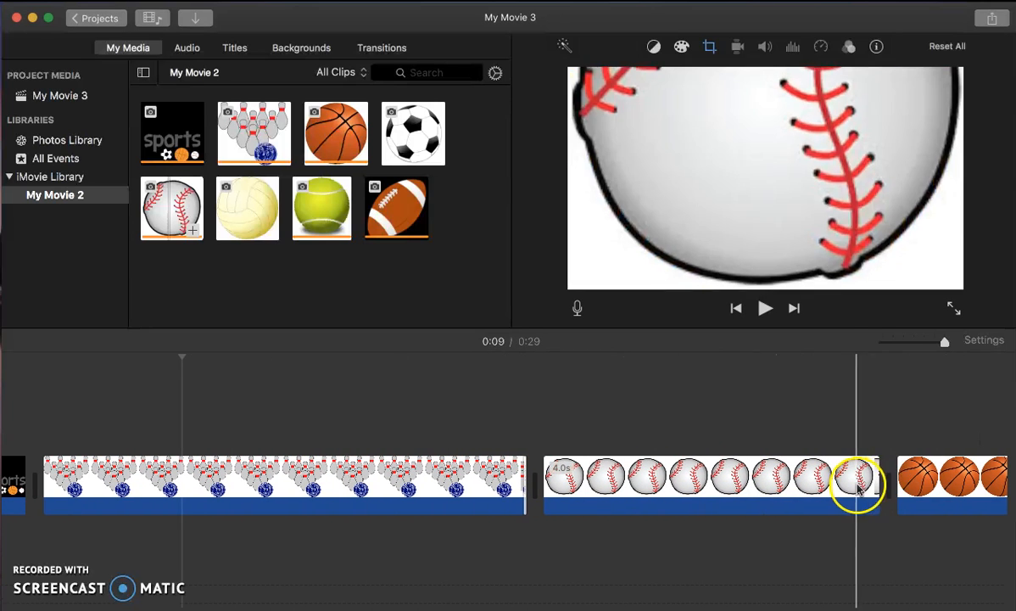
drag(877, 485, 980, 493)
scroll(944, 473, left, 10)
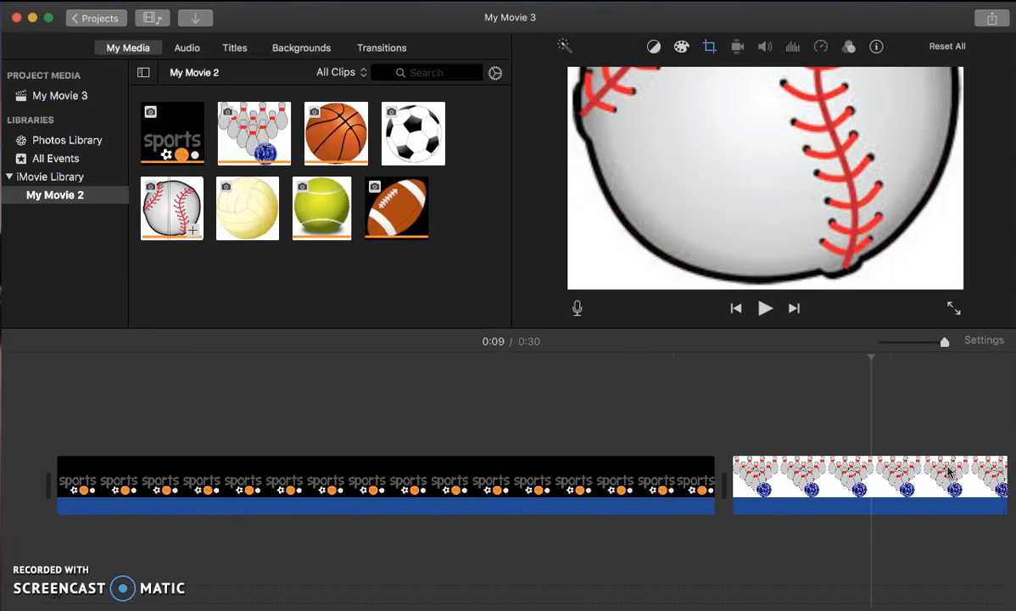
click(61, 492)
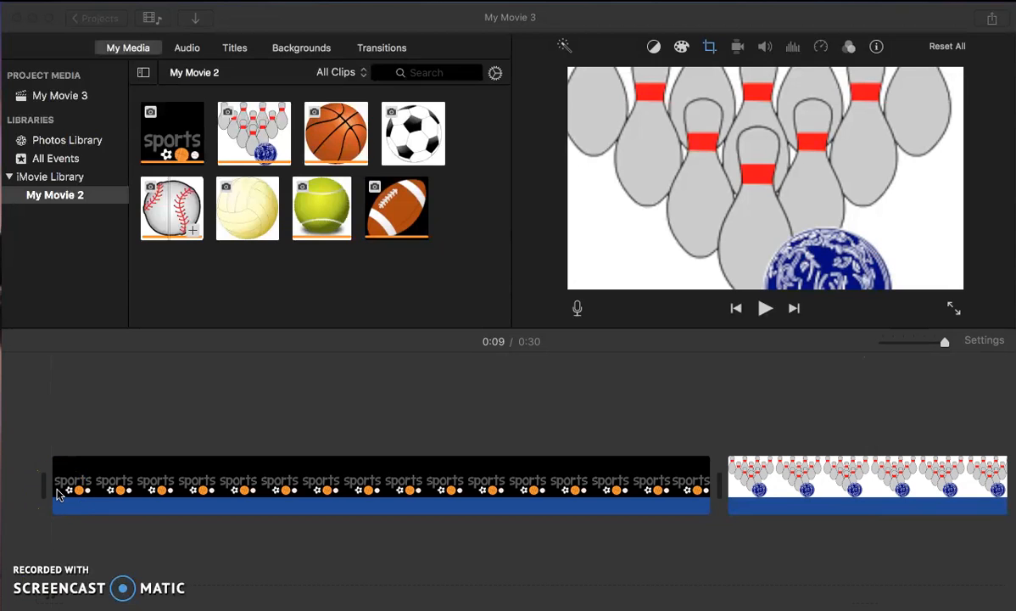
Step: Set the opening sports clip's crop style to Crop to Fill, framing the word and the three balls
click(64, 482)
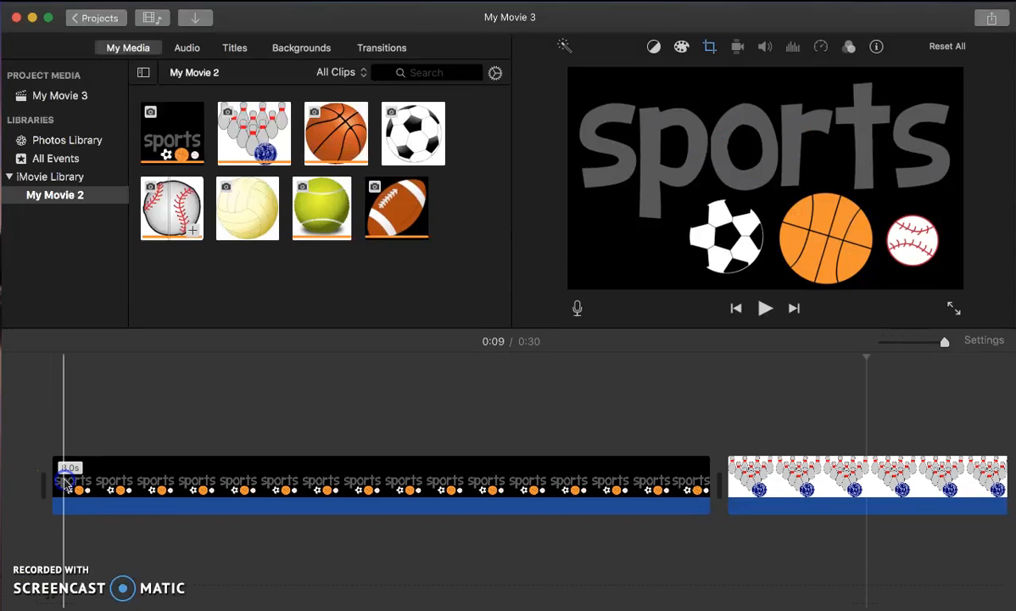
click(62, 483)
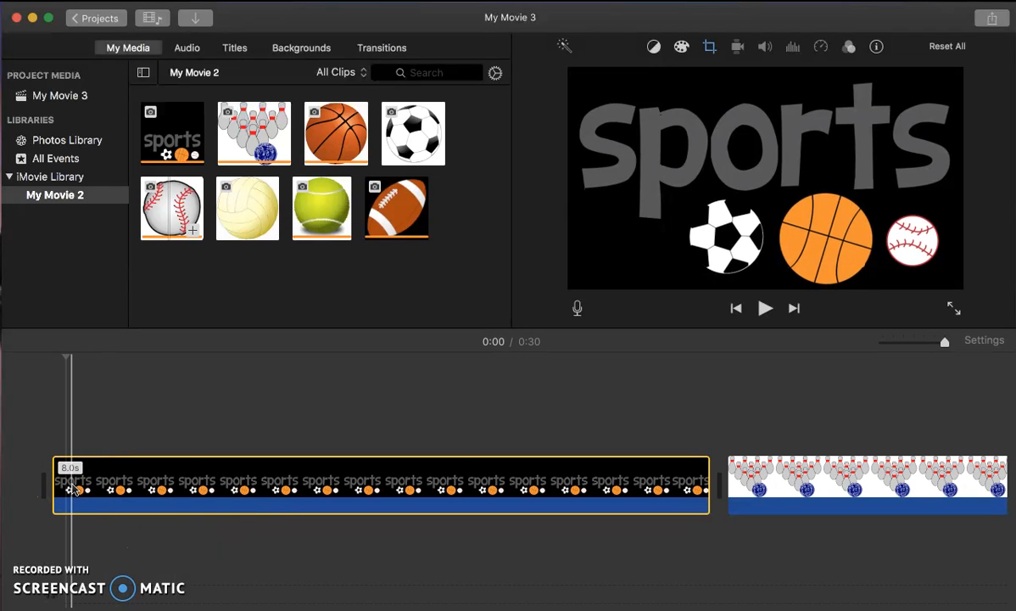
click(245, 348)
click(707, 16)
click(710, 47)
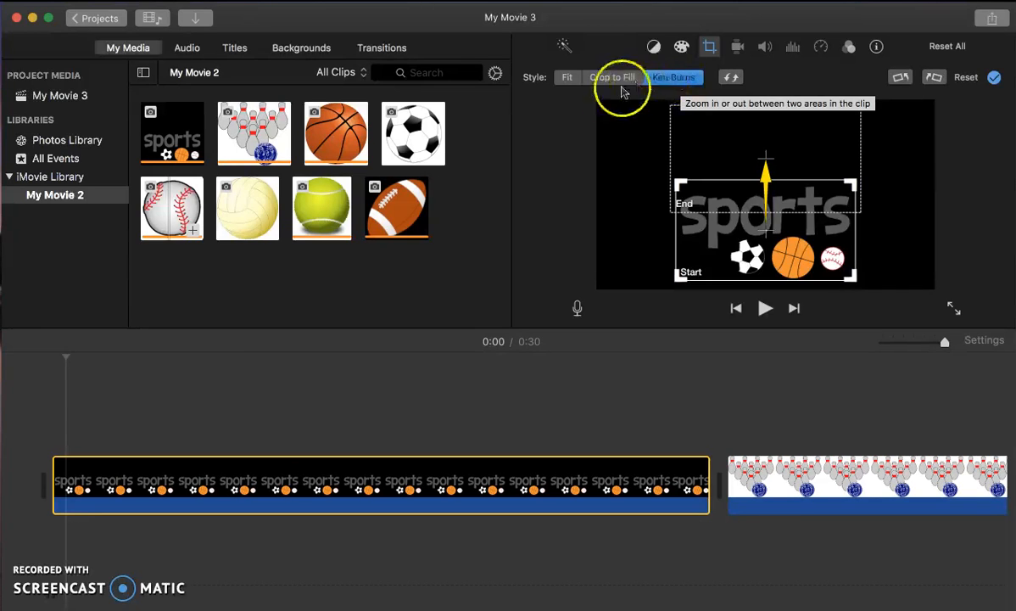
click(569, 78)
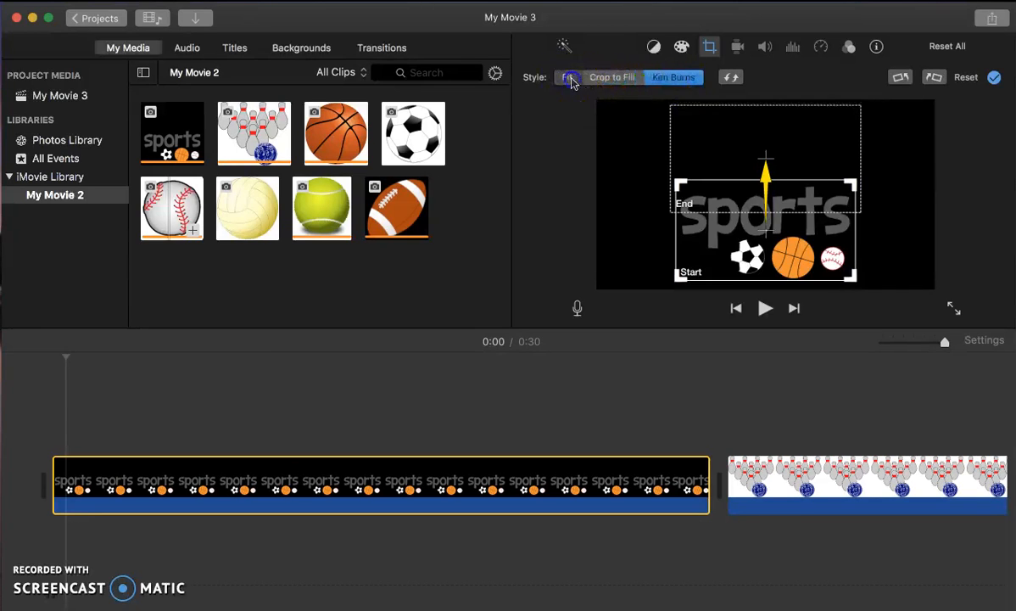
click(622, 76)
drag(768, 155, 771, 227)
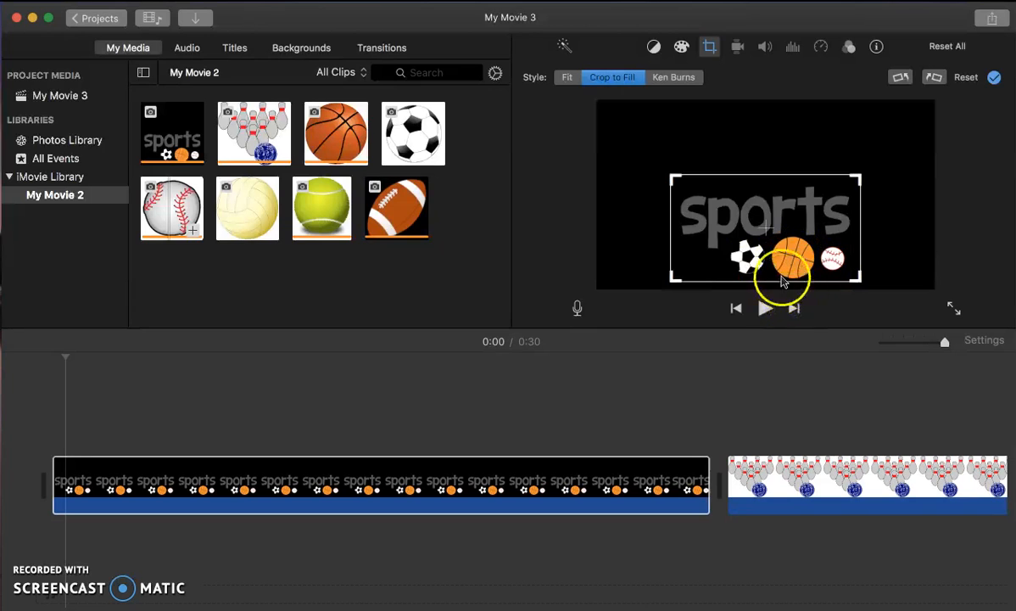
Step: Preview the movie full screen from the sports clip into the bowling pins clip, and return to the start
click(955, 310)
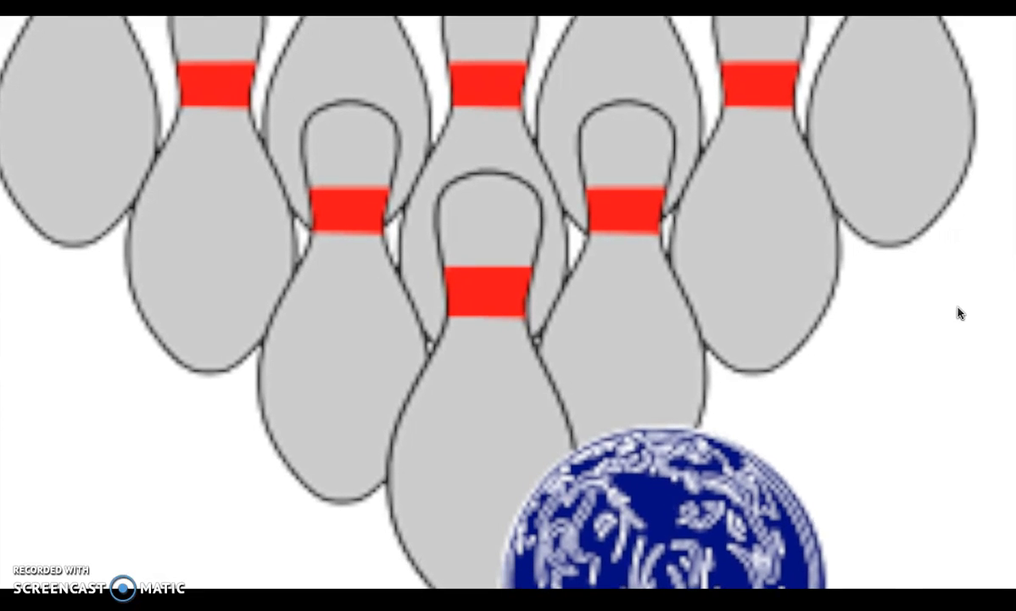
click(812, 334)
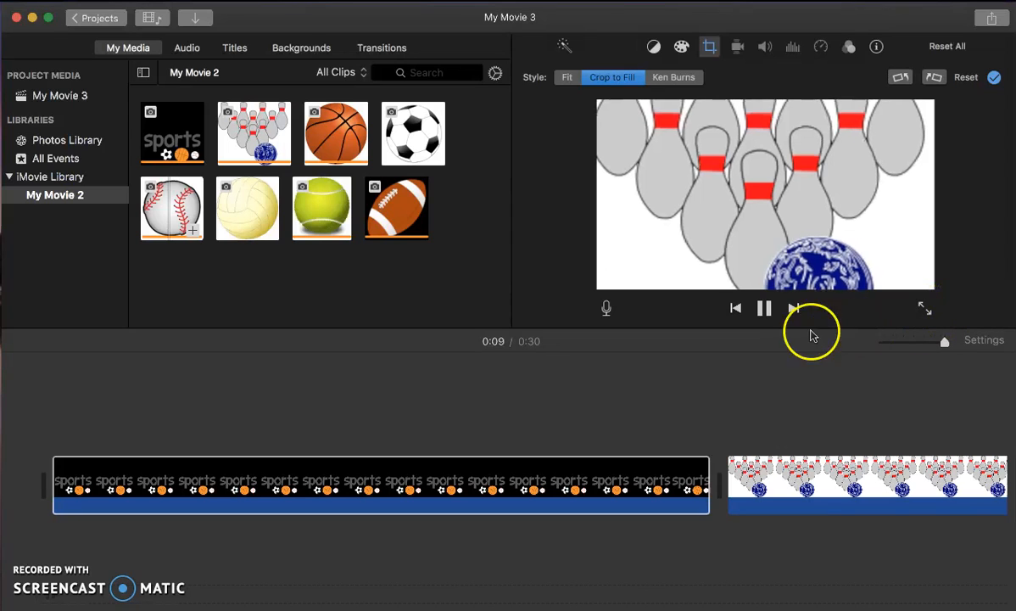
click(764, 308)
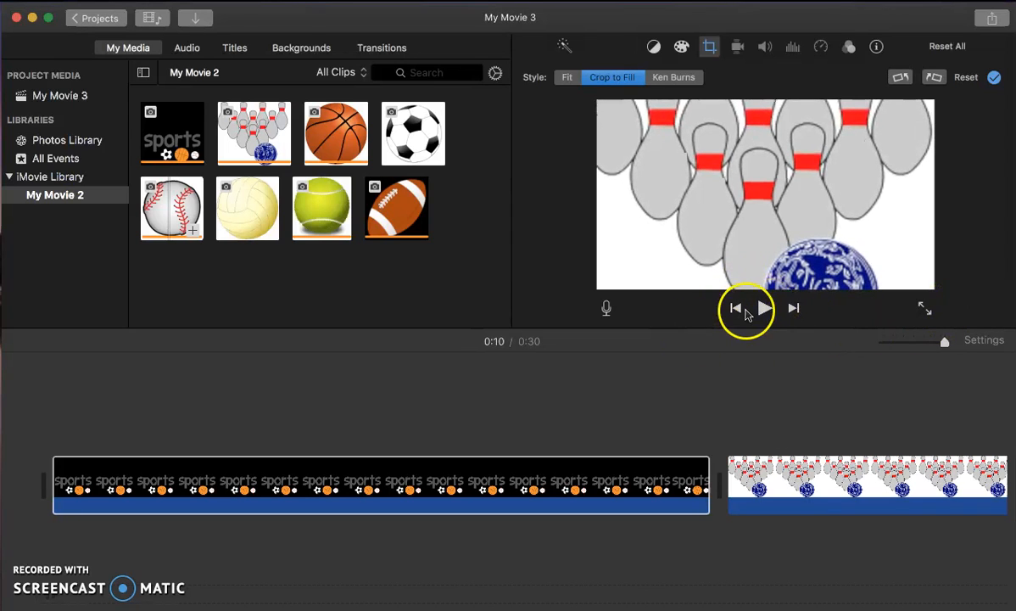
click(736, 309)
click(737, 310)
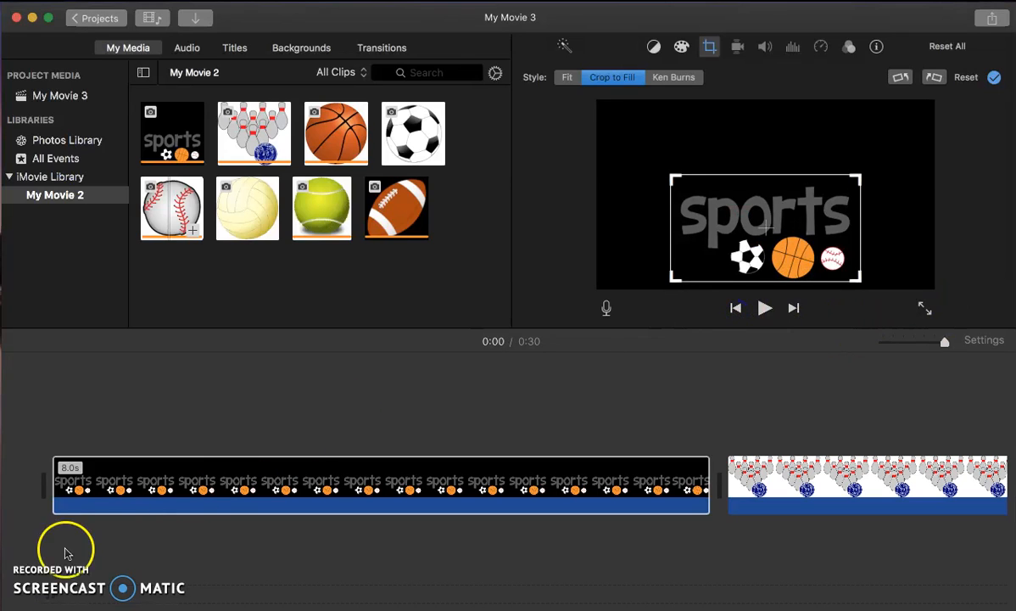
click(41, 586)
Step: Set the bowling pins clip's Ken Burns start frame closely around the blue ball and its end frame over the upper pins
click(946, 473)
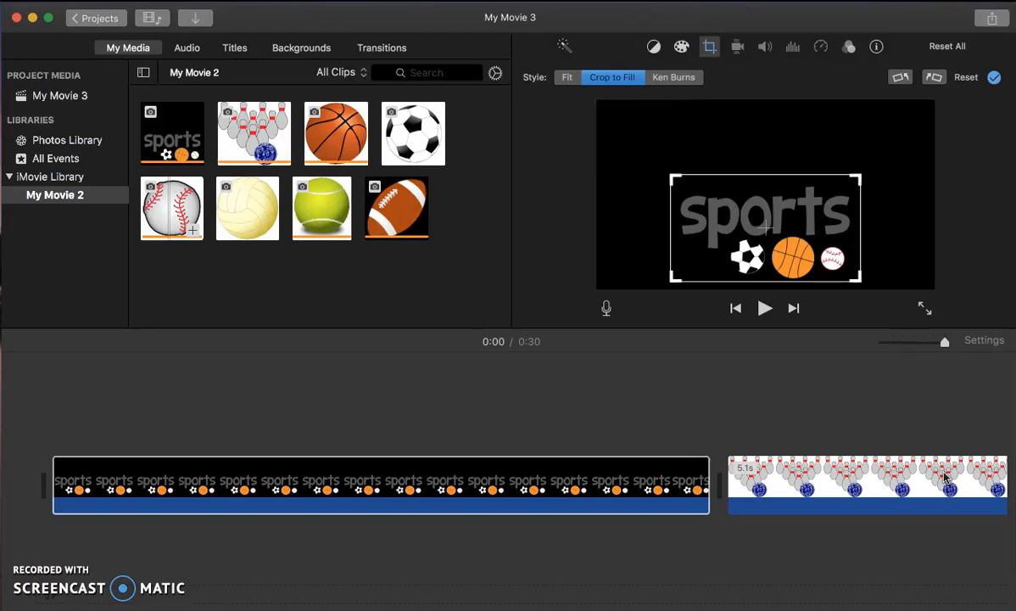
click(947, 478)
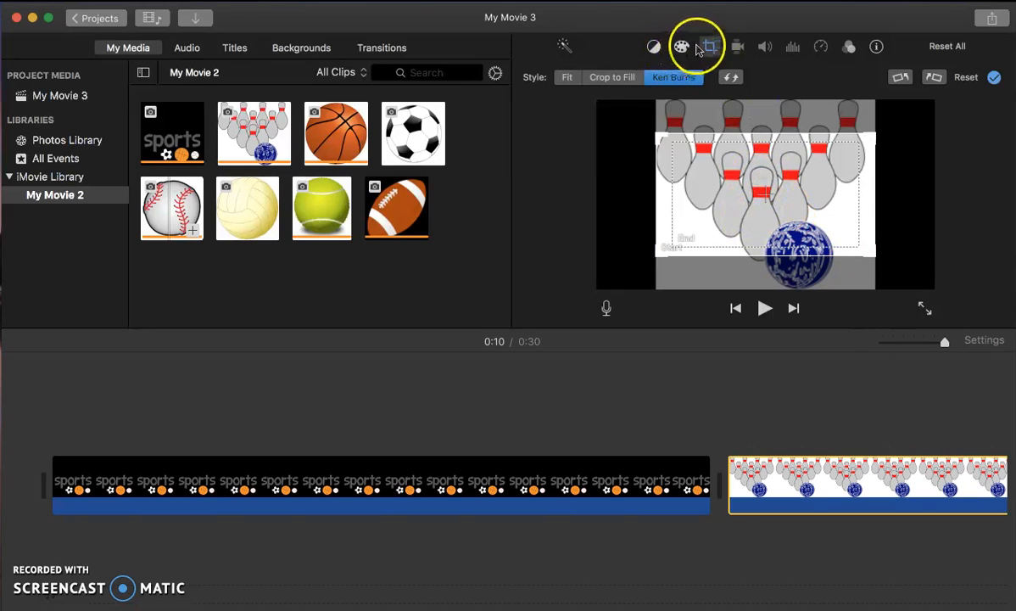
click(709, 49)
click(709, 49)
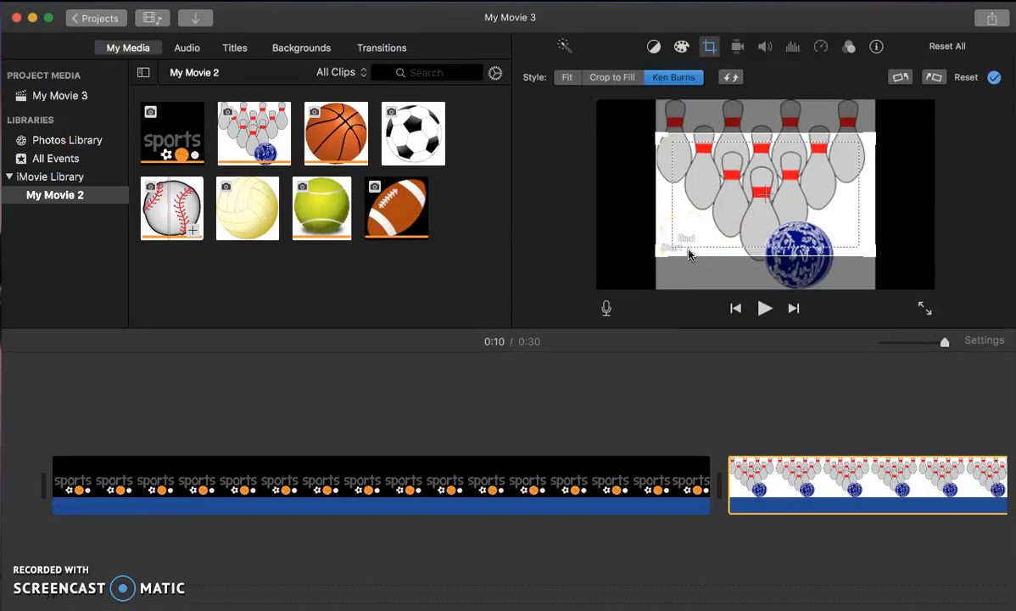
drag(741, 230, 778, 277)
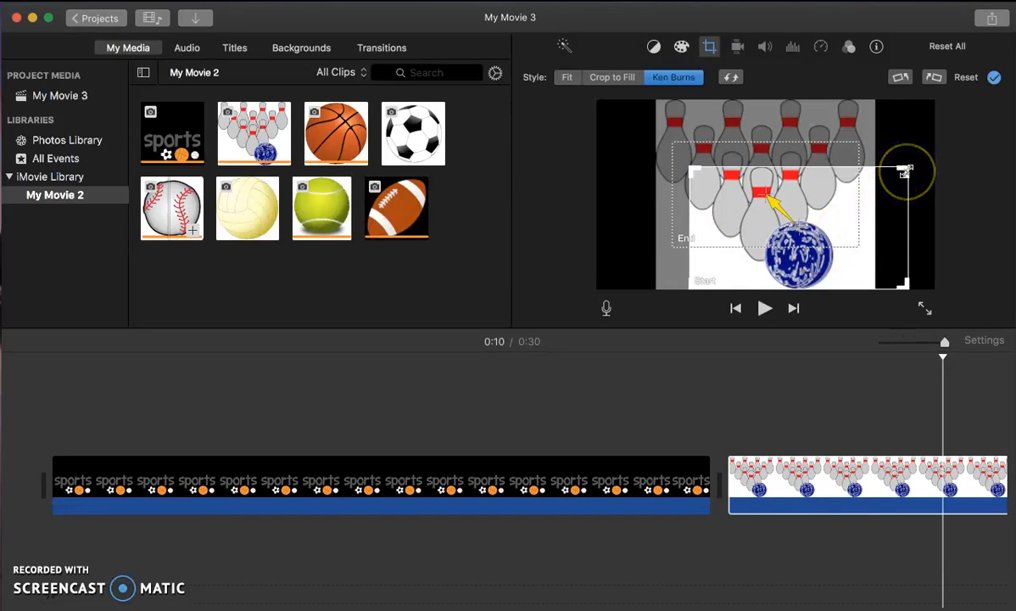
drag(905, 172, 804, 212)
drag(751, 258, 805, 240)
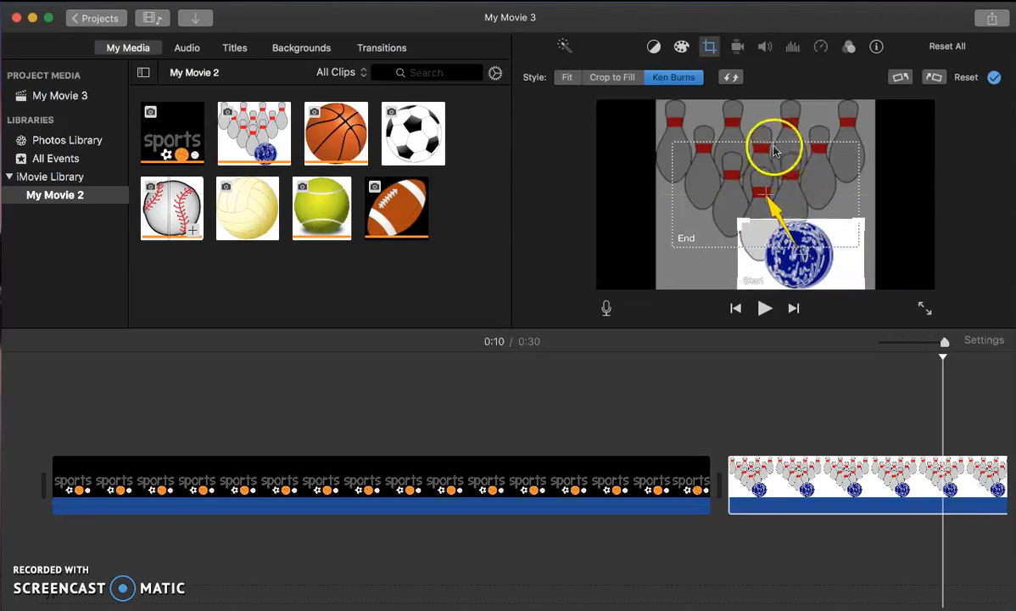
drag(856, 144, 863, 104)
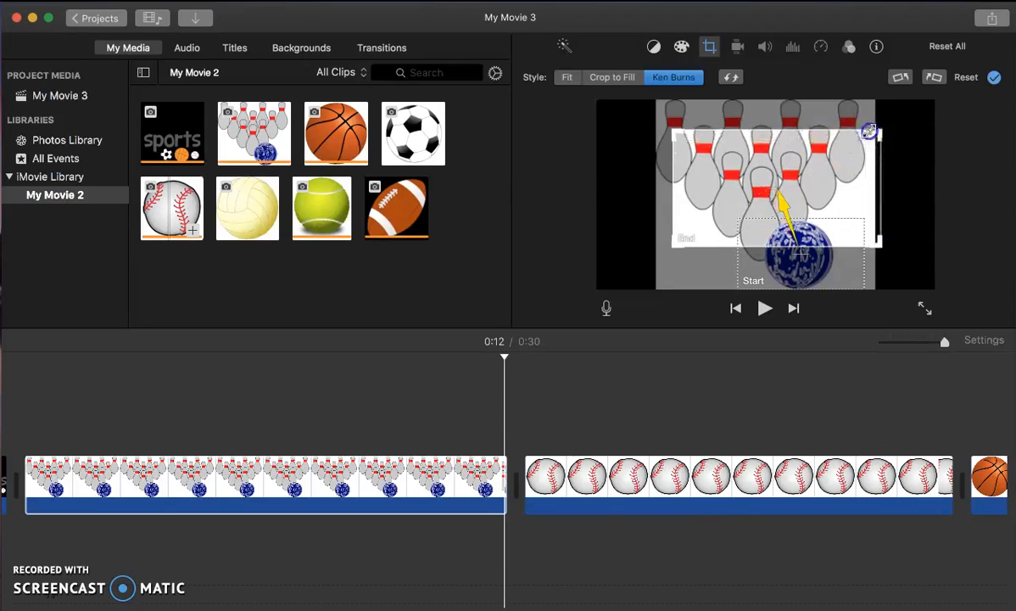
drag(768, 191, 735, 134)
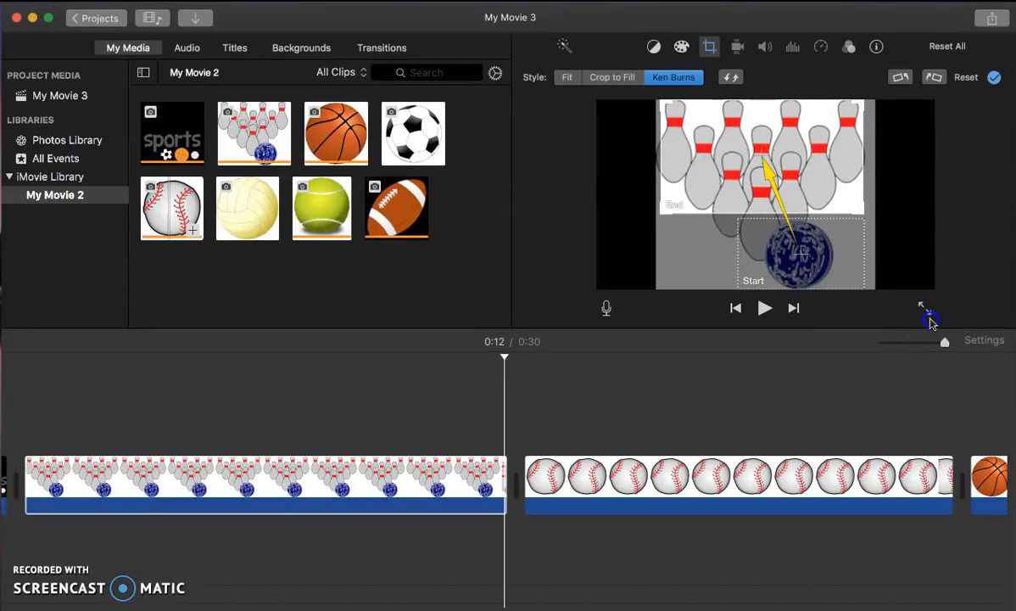
Step: Preview the bowling pins clip's Ken Burns motion full screen from its beginning, stopping in the baseball clip
click(734, 310)
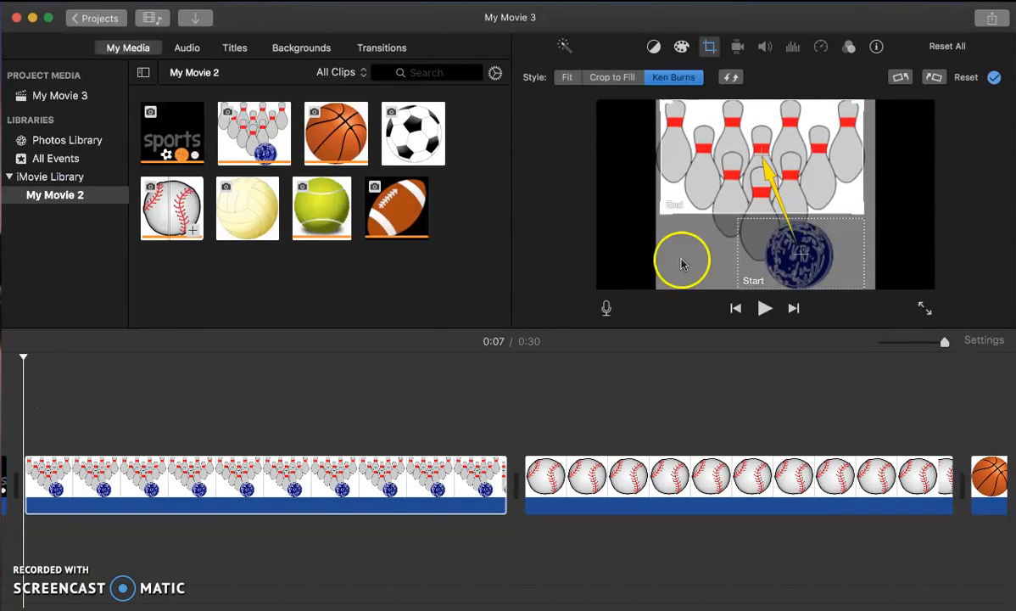
click(925, 309)
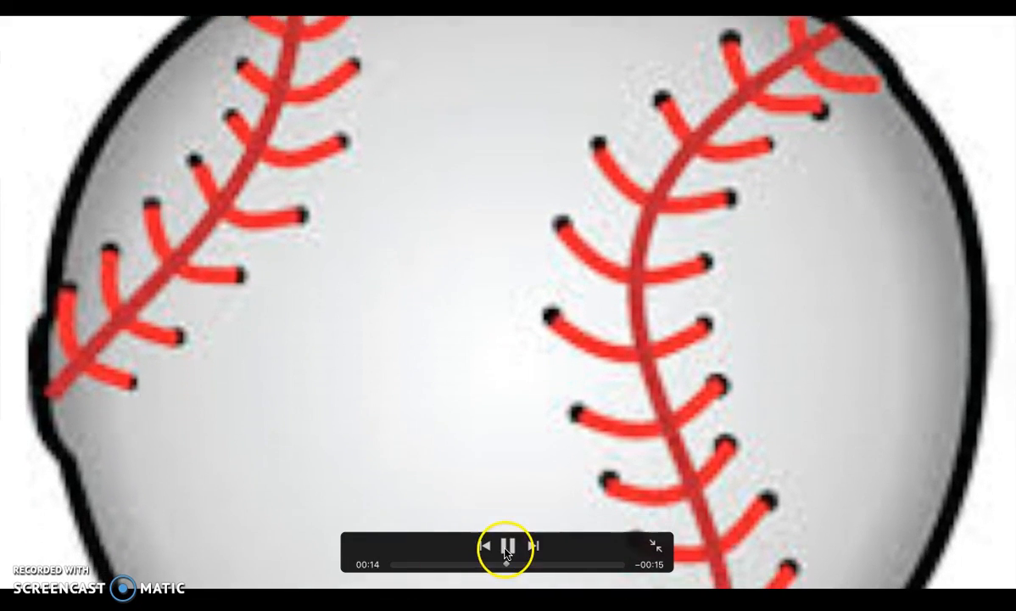
click(508, 546)
key(Escape)
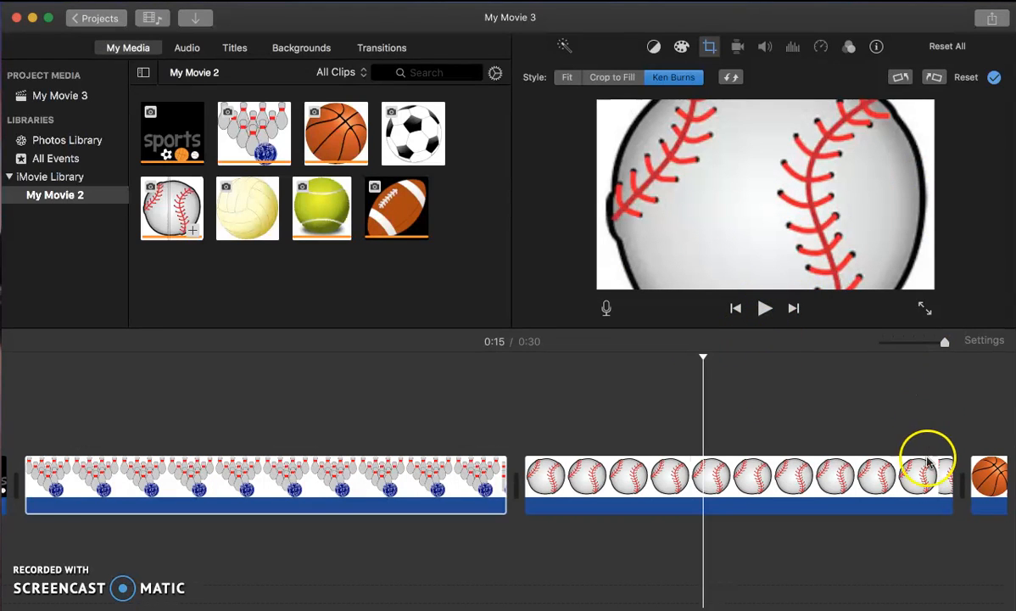
Step: Play the movie from the start of the basketball clip through the tennis ball and football clips
click(999, 490)
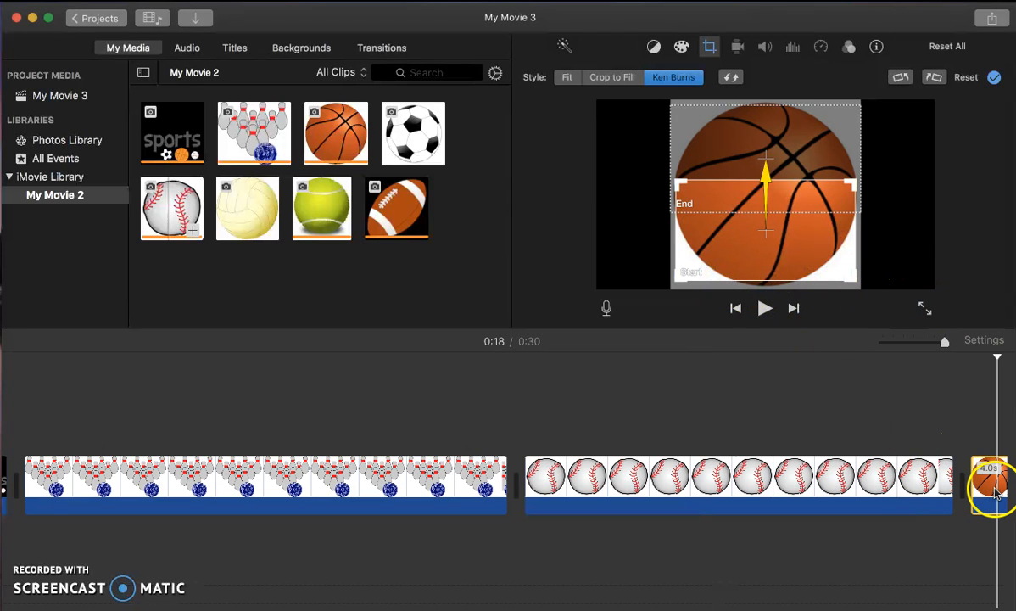
click(980, 490)
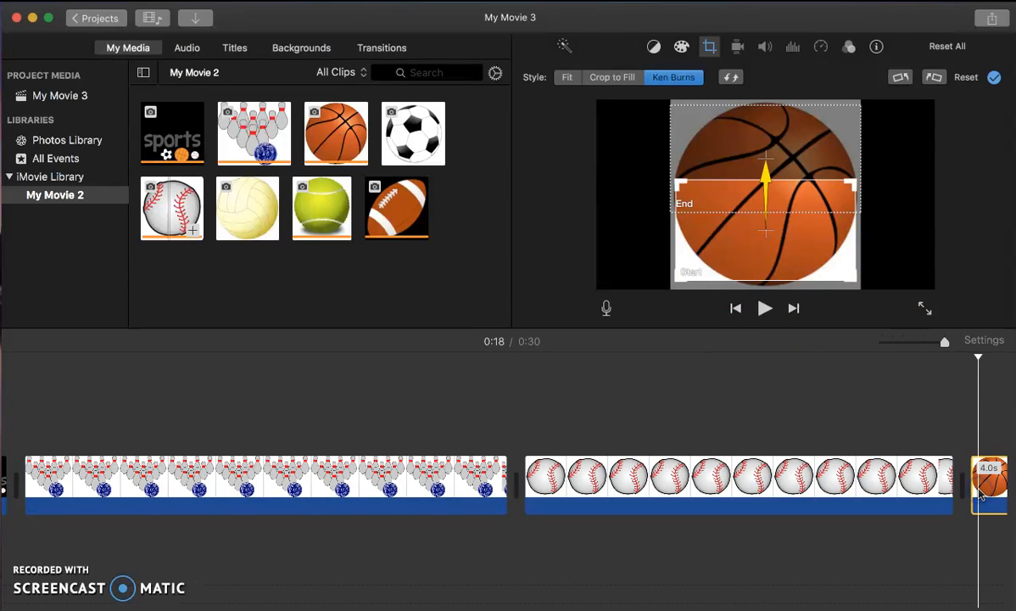
scroll(980, 494, right, 5)
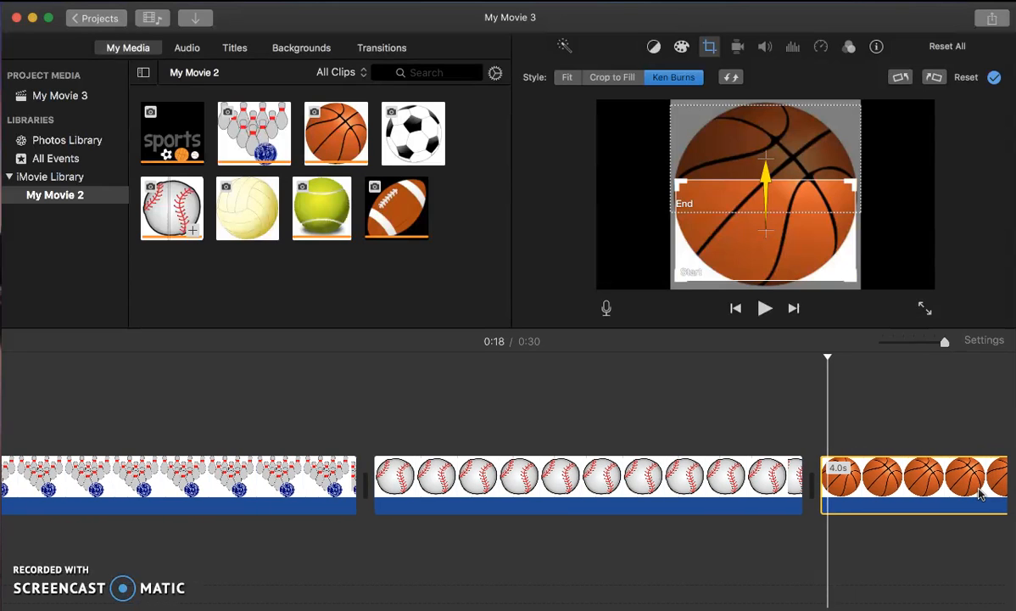
key(space)
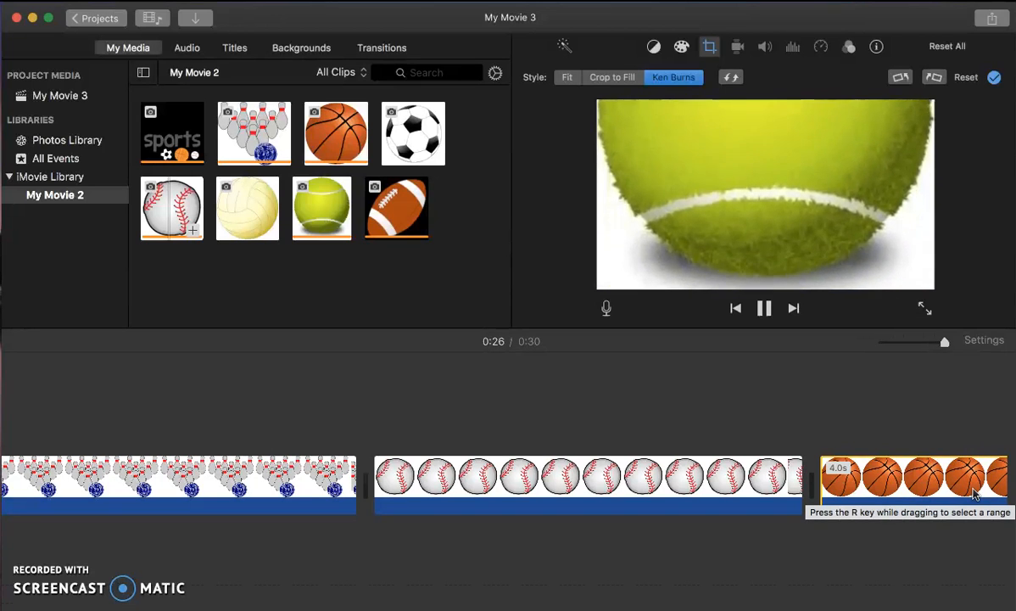
click(765, 309)
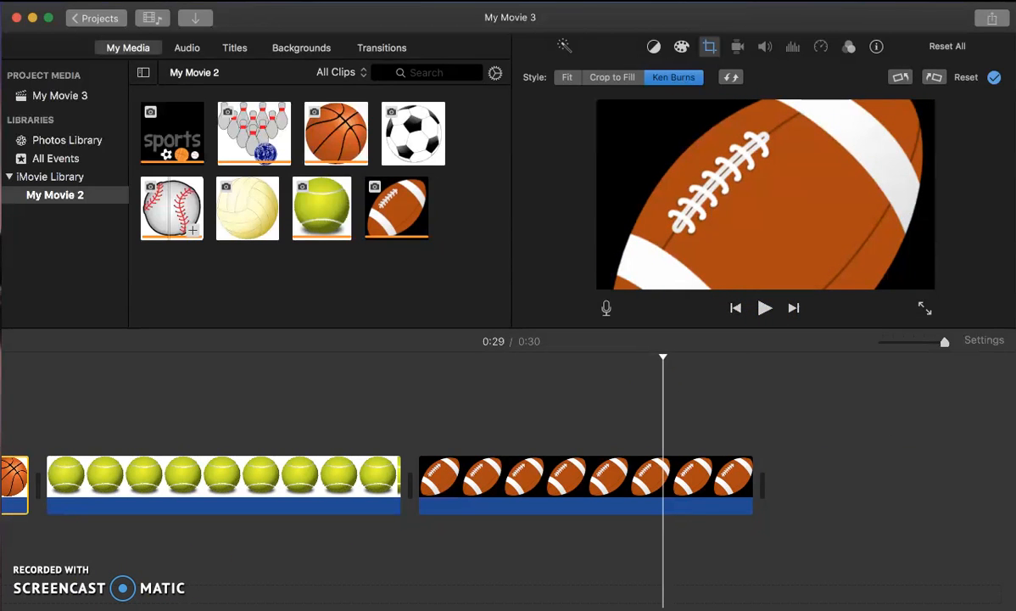
Step: Return to the start of the timeline and look over the available transitions and title styles
scroll(415, 438, left, 10)
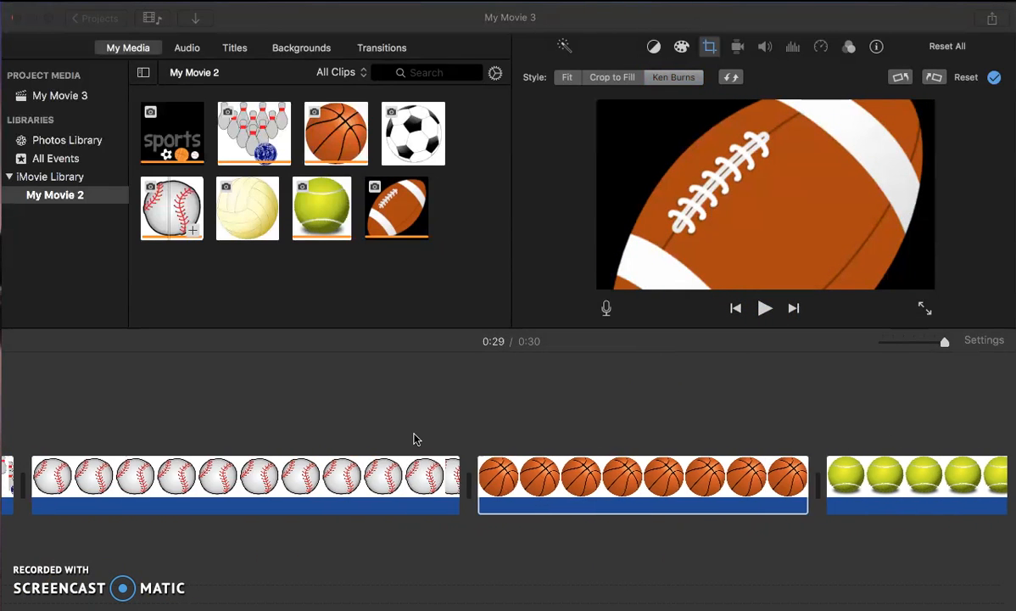
scroll(415, 439, left, 10)
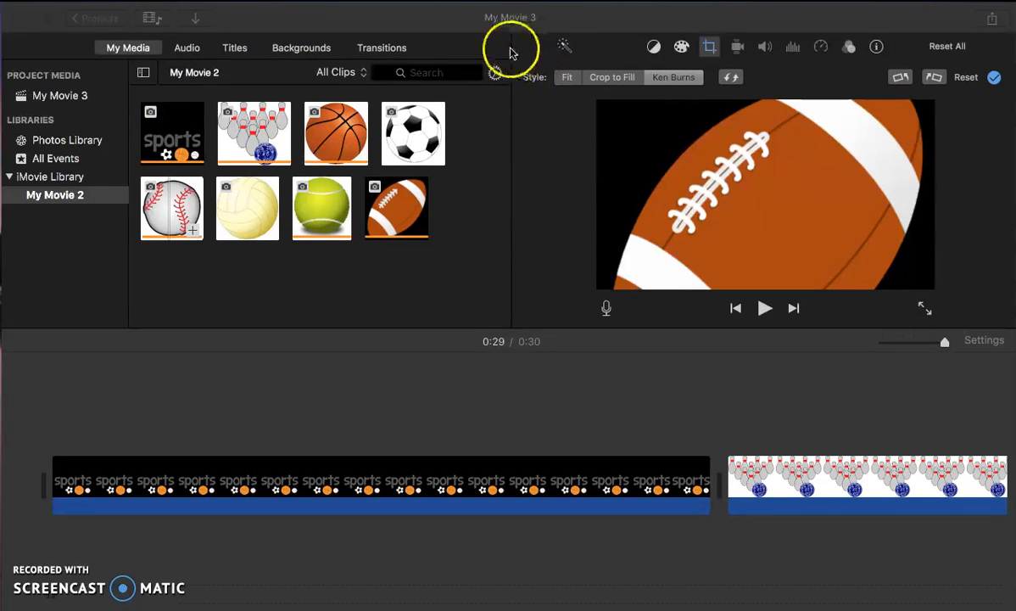
click(395, 51)
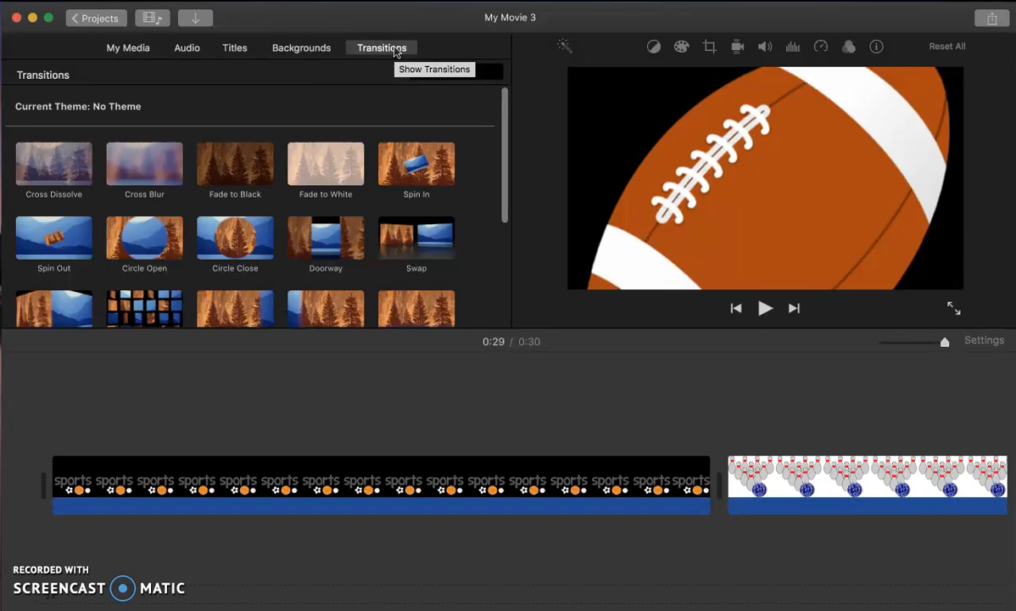
click(239, 49)
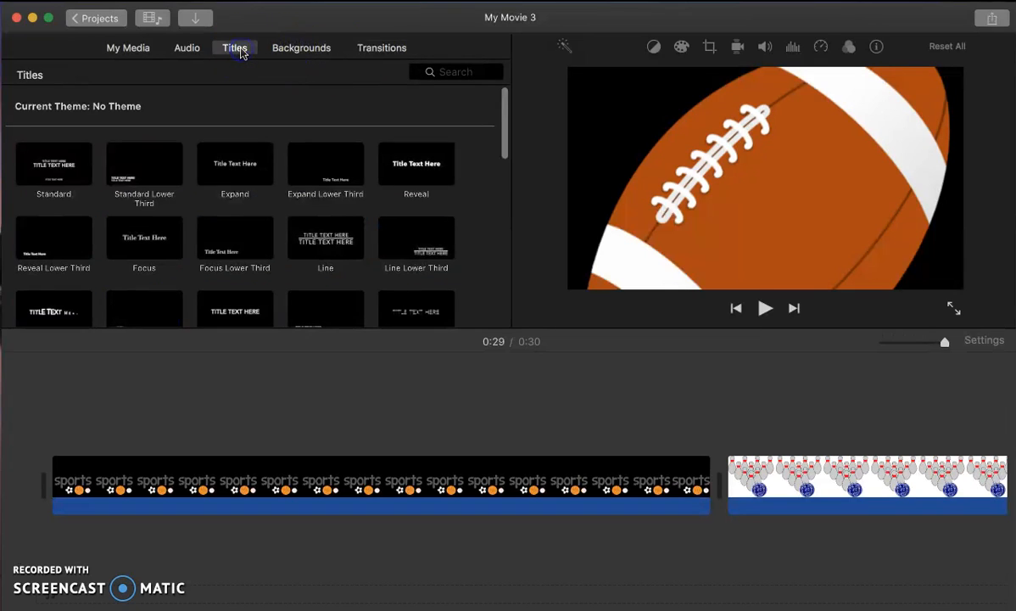
click(23, 568)
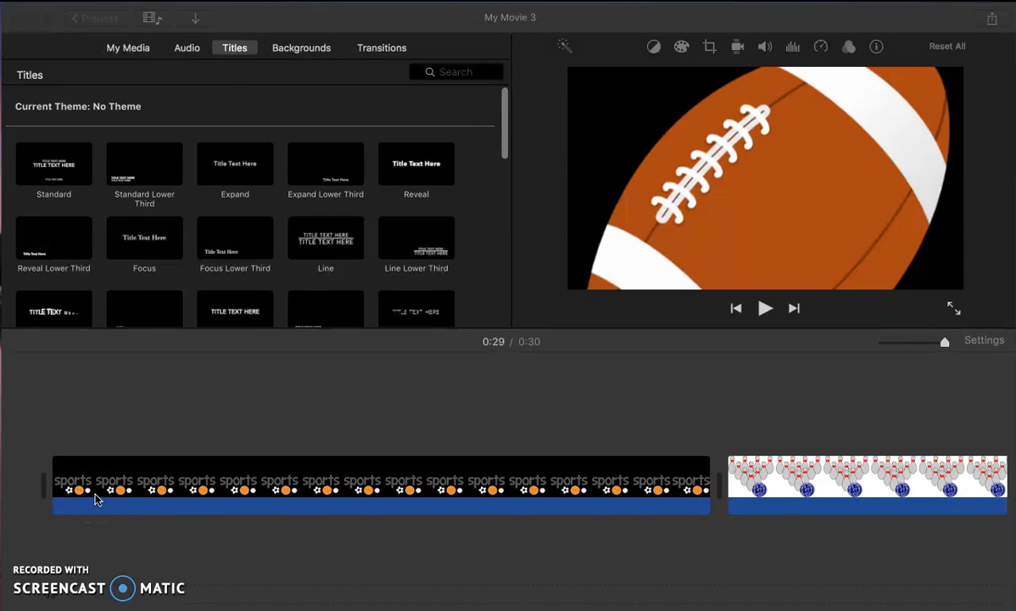
click(95, 500)
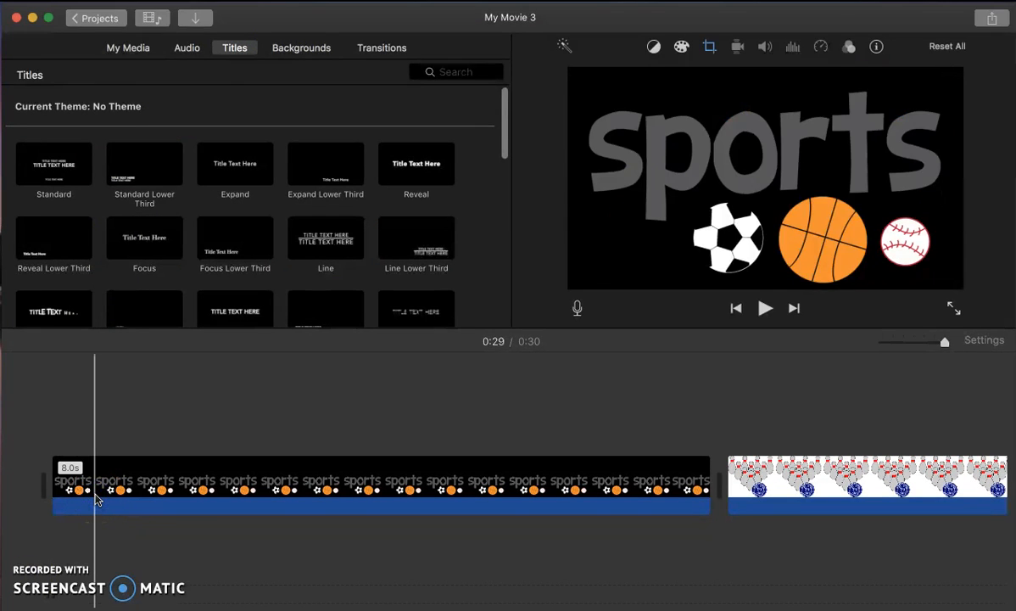
click(115, 494)
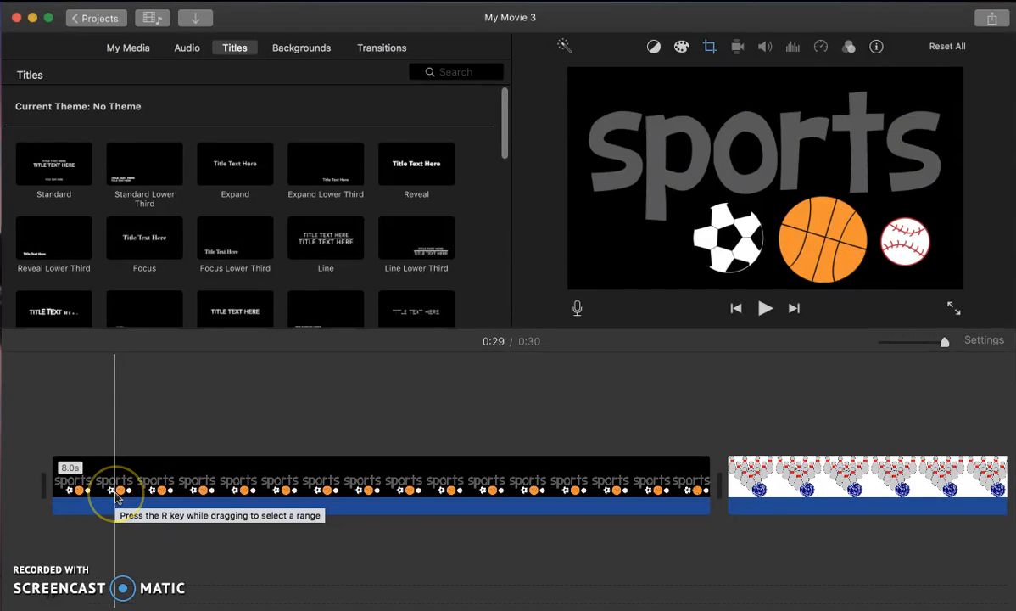
click(188, 230)
click(235, 57)
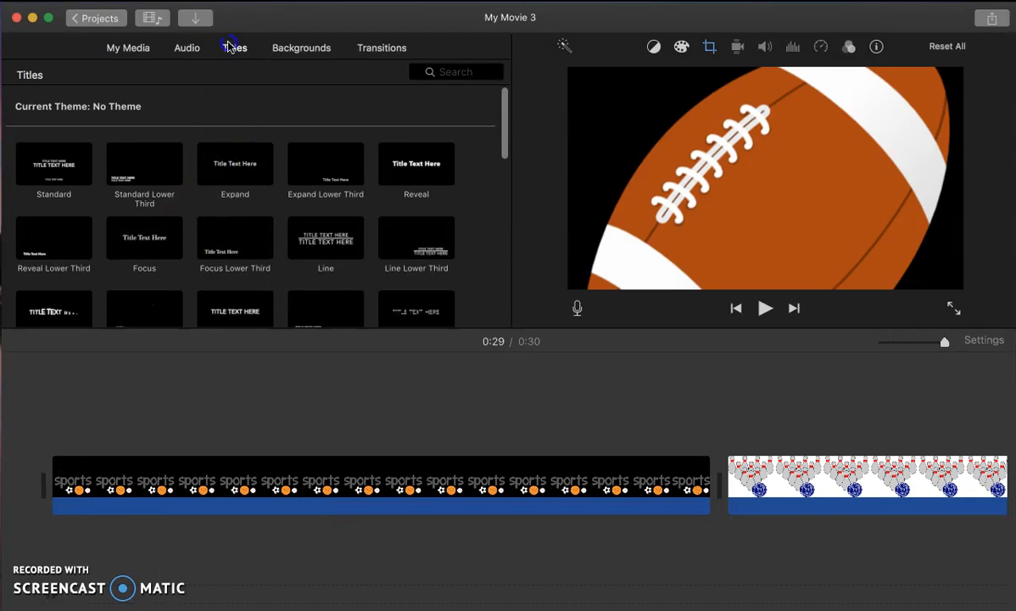
click(201, 516)
Step: Add a Gradient - White title above the sports clip from the available title styles
click(202, 501)
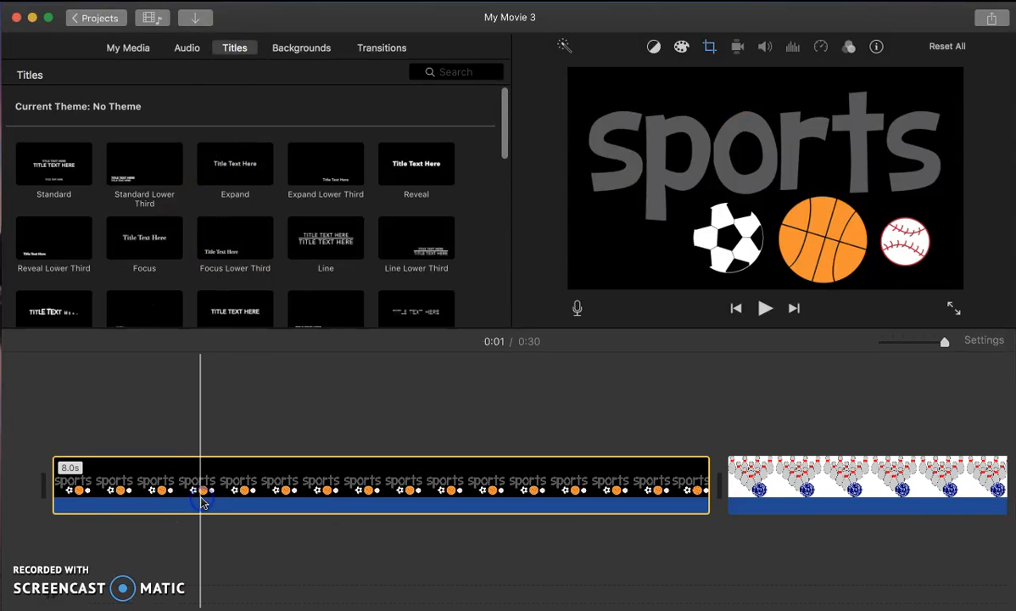
drag(204, 496, 103, 490)
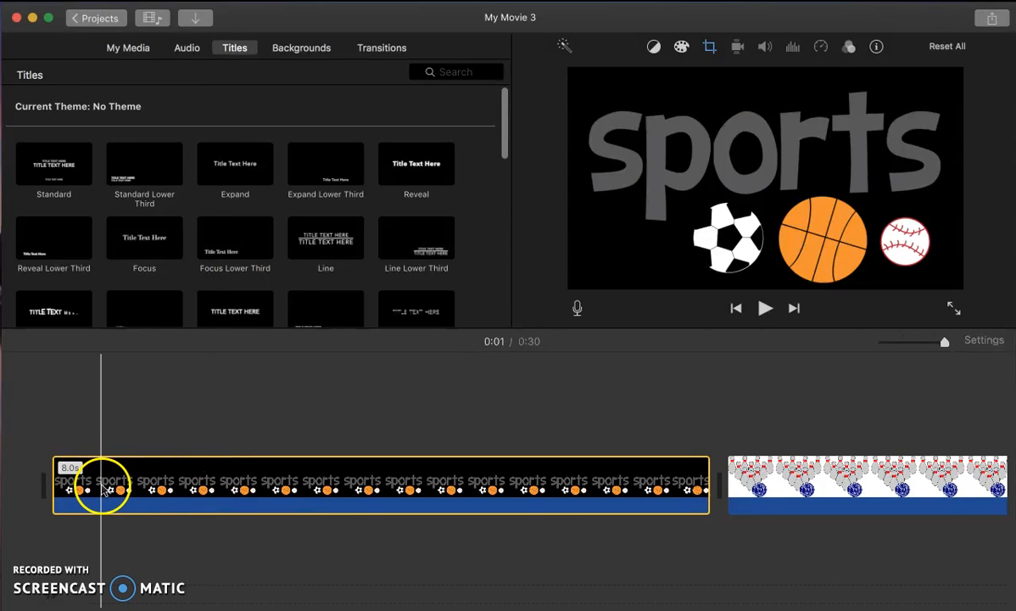
click(235, 49)
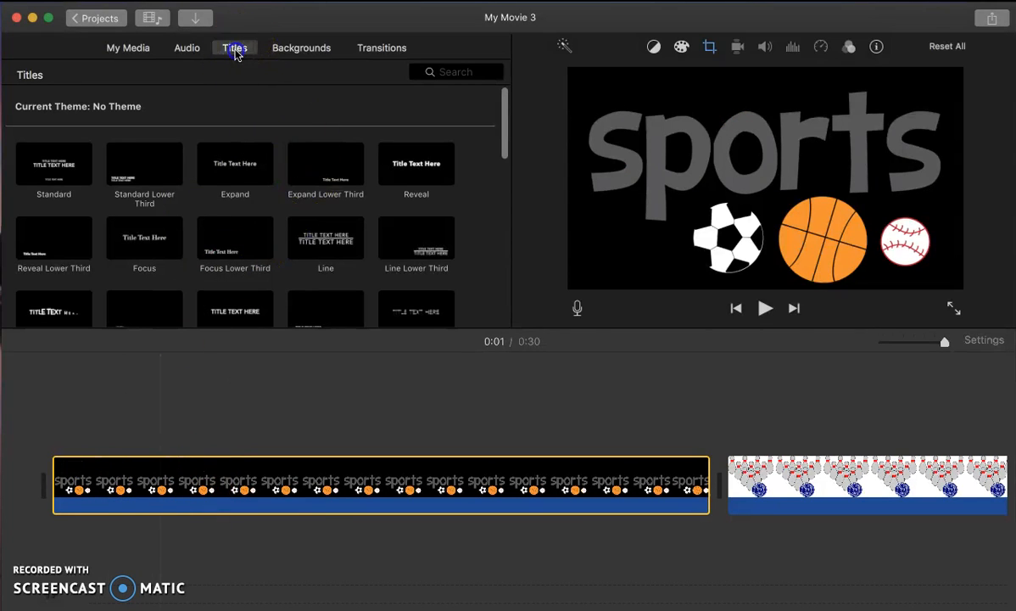
drag(501, 119, 487, 282)
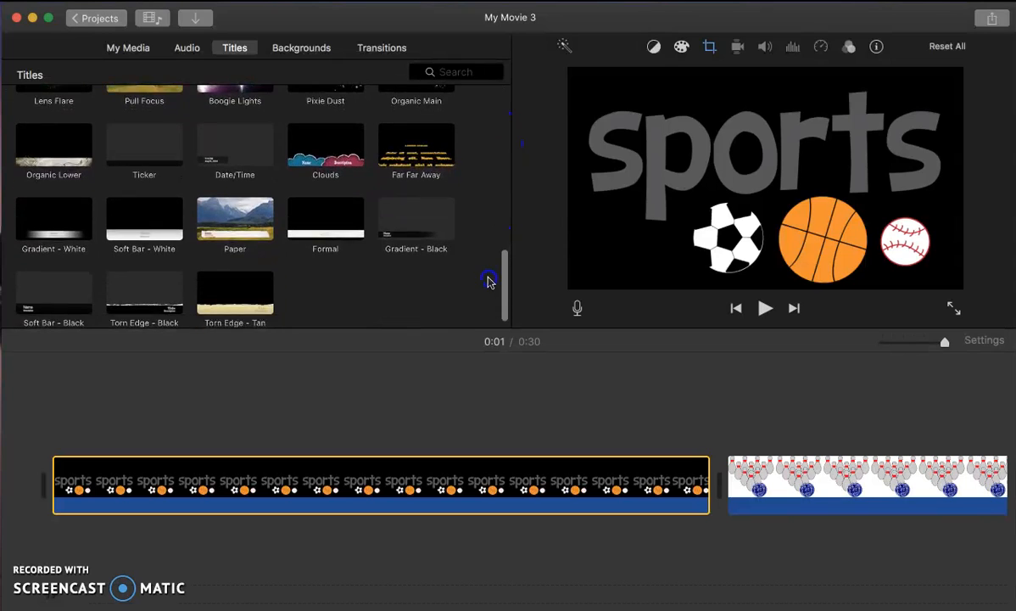
click(46, 232)
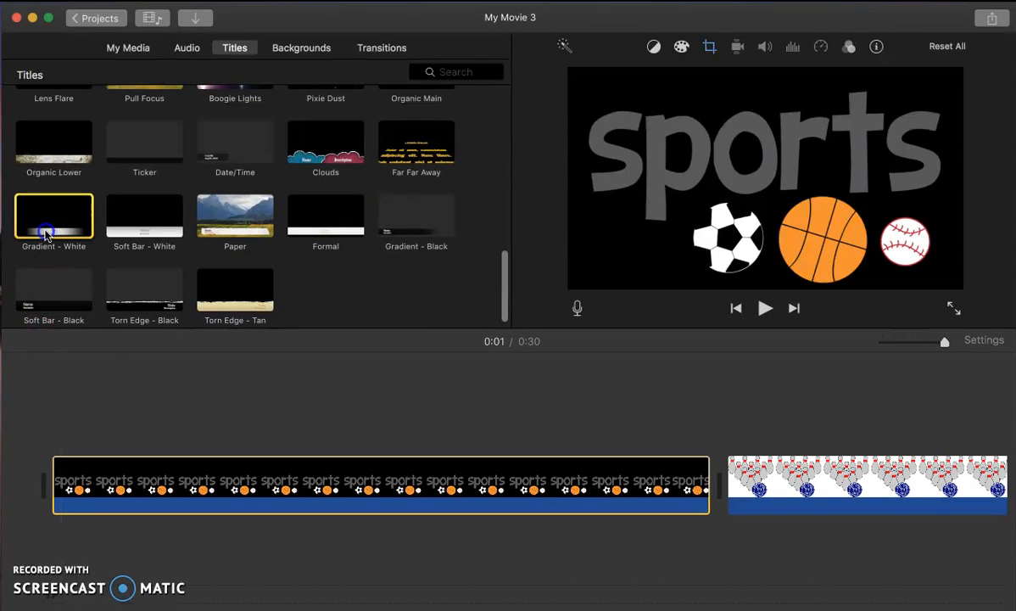
click(42, 220)
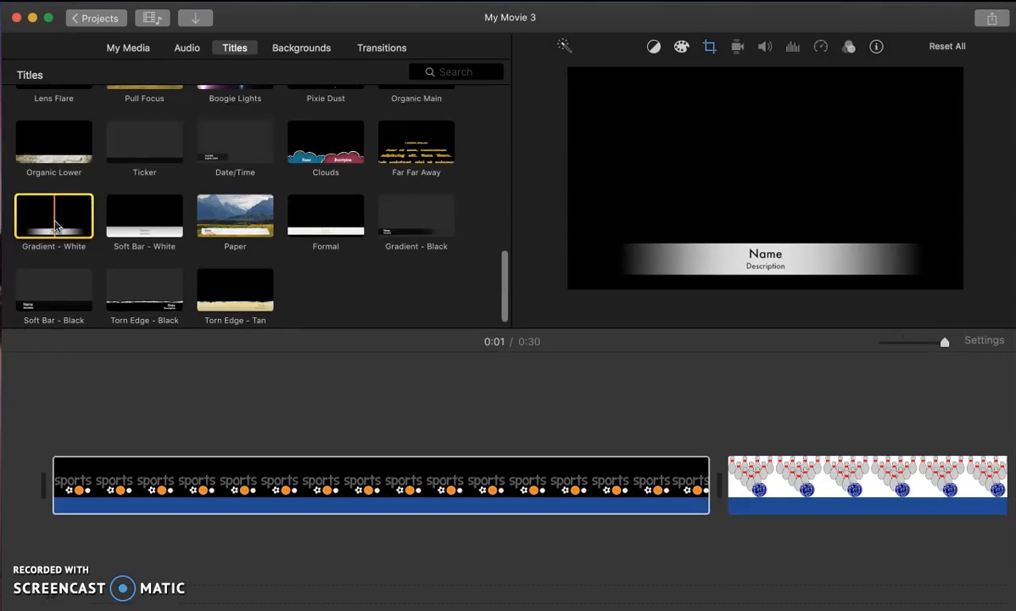
drag(55, 221, 286, 424)
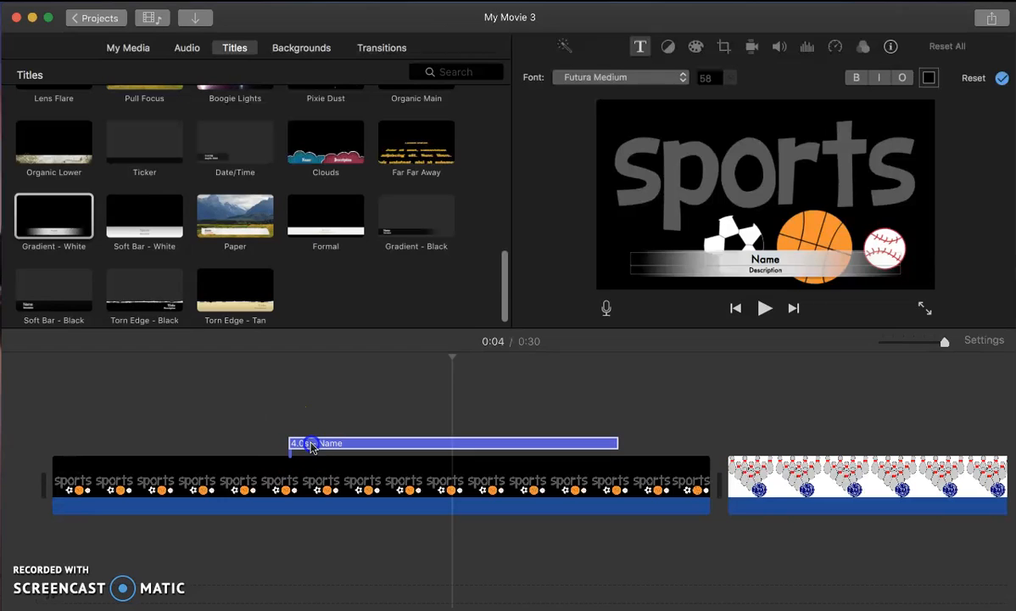
Step: Move the Gradient - White title to the start of the sports clip and extend its duration to 7.9 seconds
drag(289, 442, 71, 434)
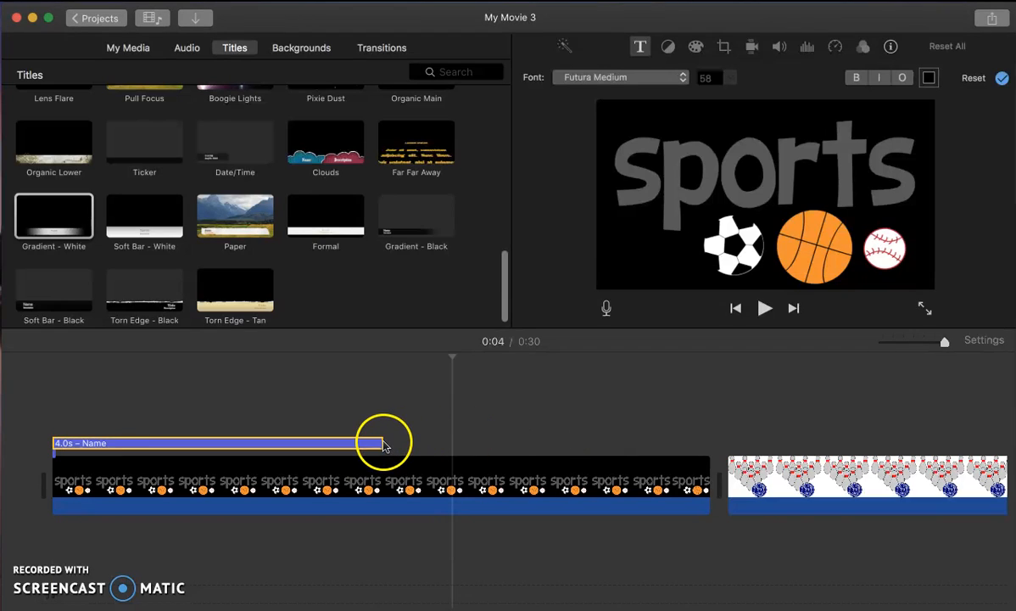
drag(381, 443, 705, 431)
click(710, 441)
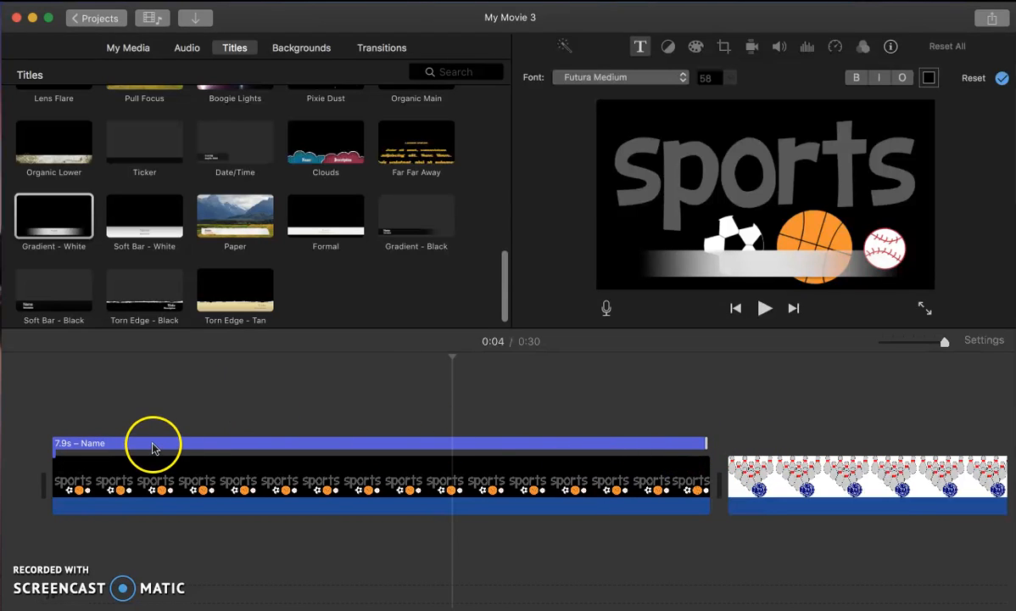
Step: Replace the title's name line with the teacher's name and its description with "What is her favorite sport?"
click(152, 443)
click(770, 260)
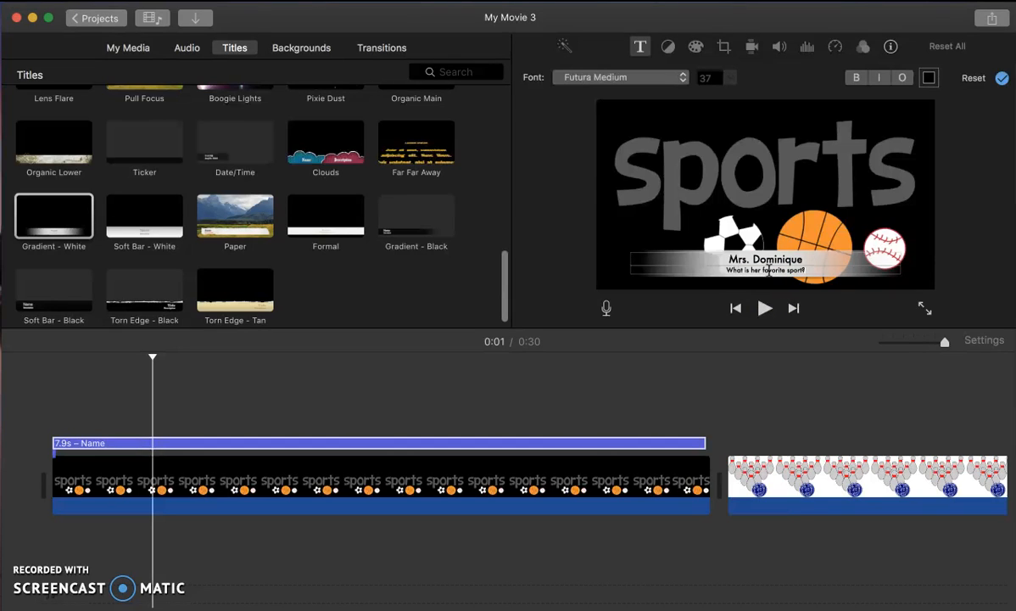
click(789, 341)
Step: Preview the sports clip with its title full screen, stopping in the bowling pins clip
click(924, 312)
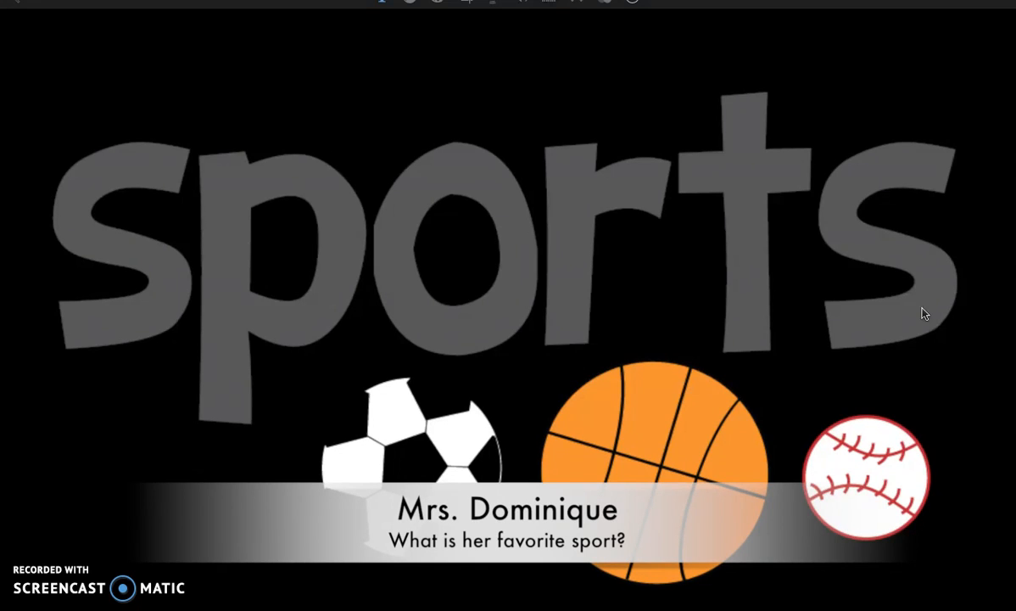
mouse_move(532, 420)
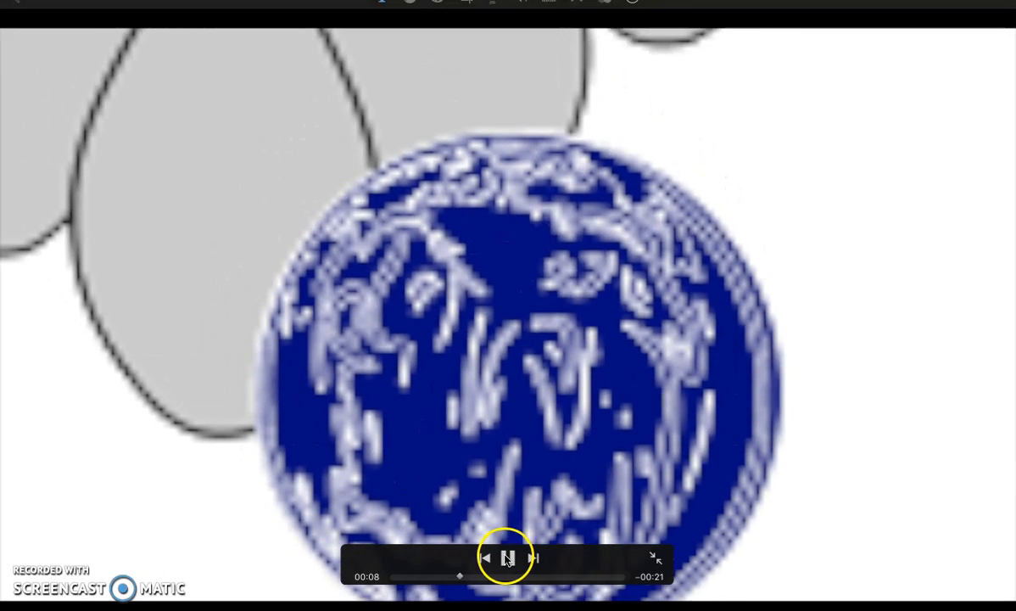
click(508, 558)
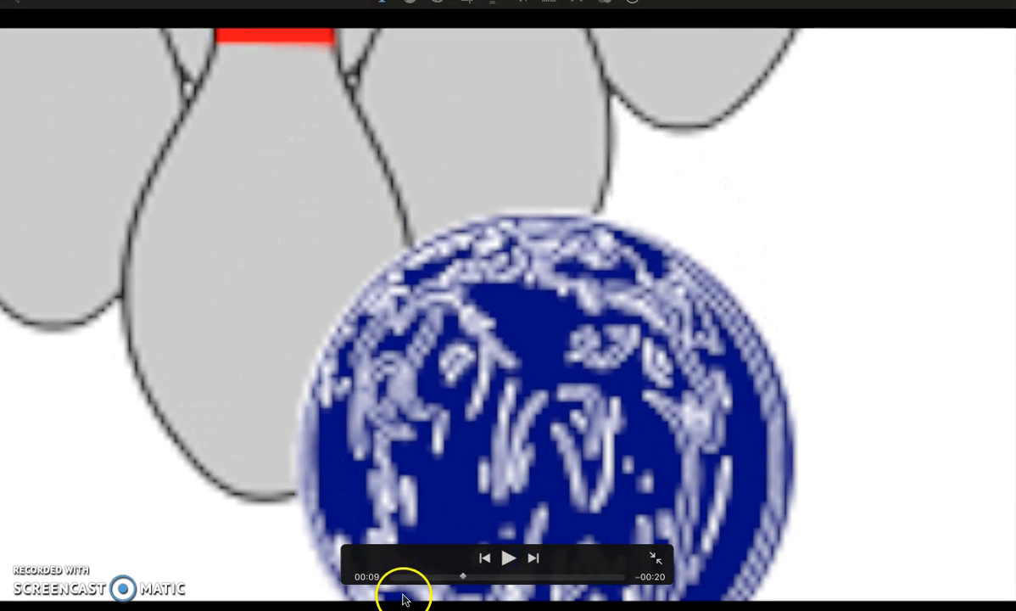
key(Escape)
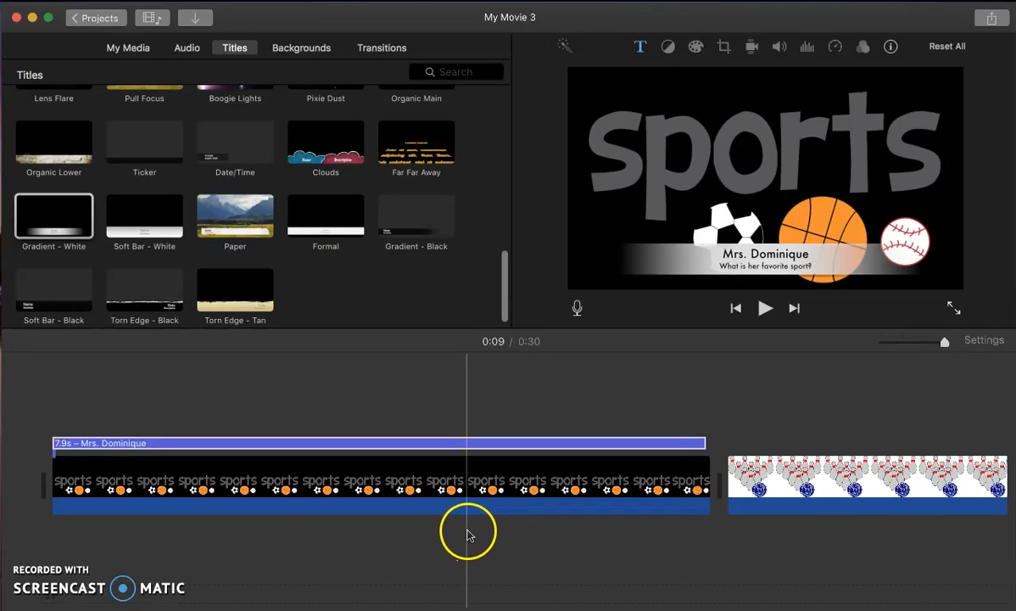
Step: Try the Date/Time title over the bowling pins clip and delete it again
click(762, 494)
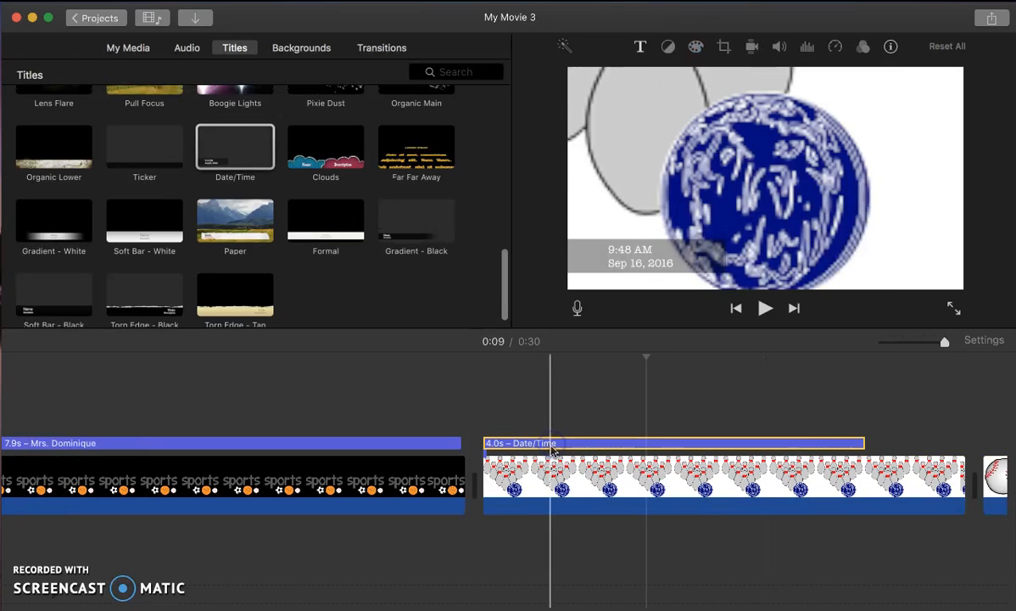
key(Delete)
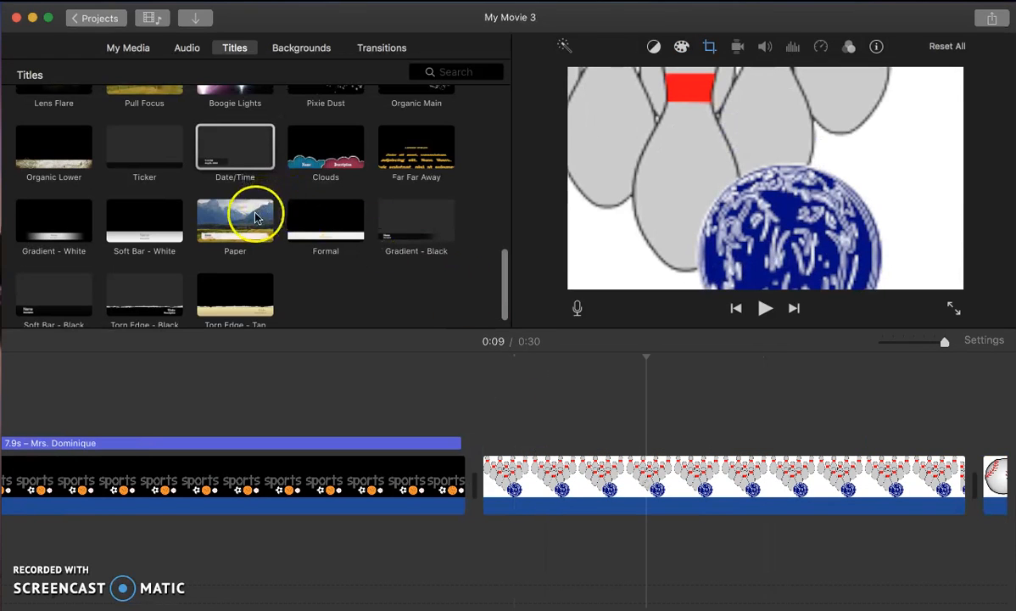
Step: Add an Organic Main title above the bowling pins clip, aligned with the clip's start
click(574, 480)
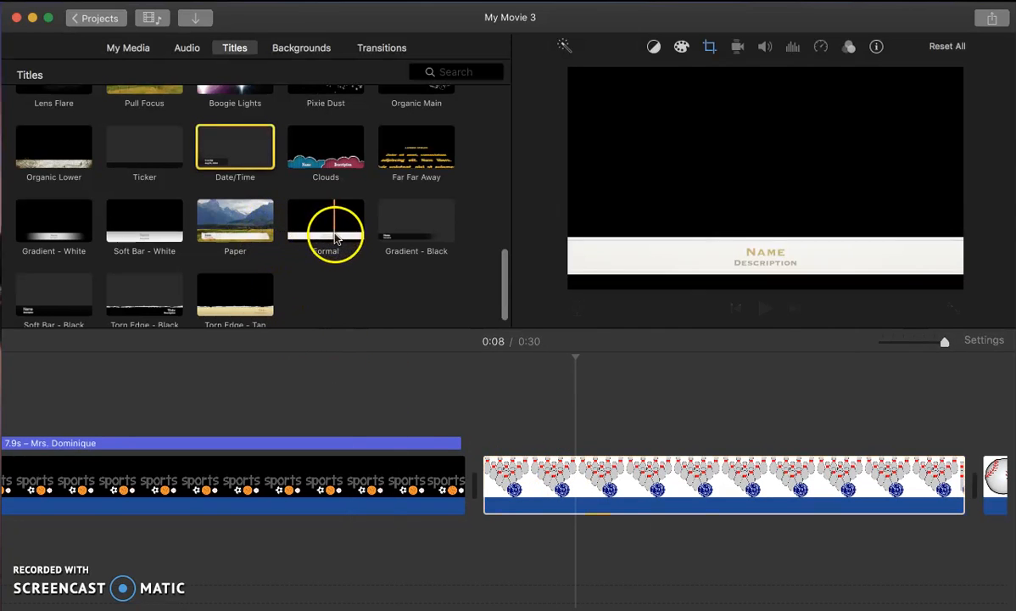
scroll(331, 233, up, 3)
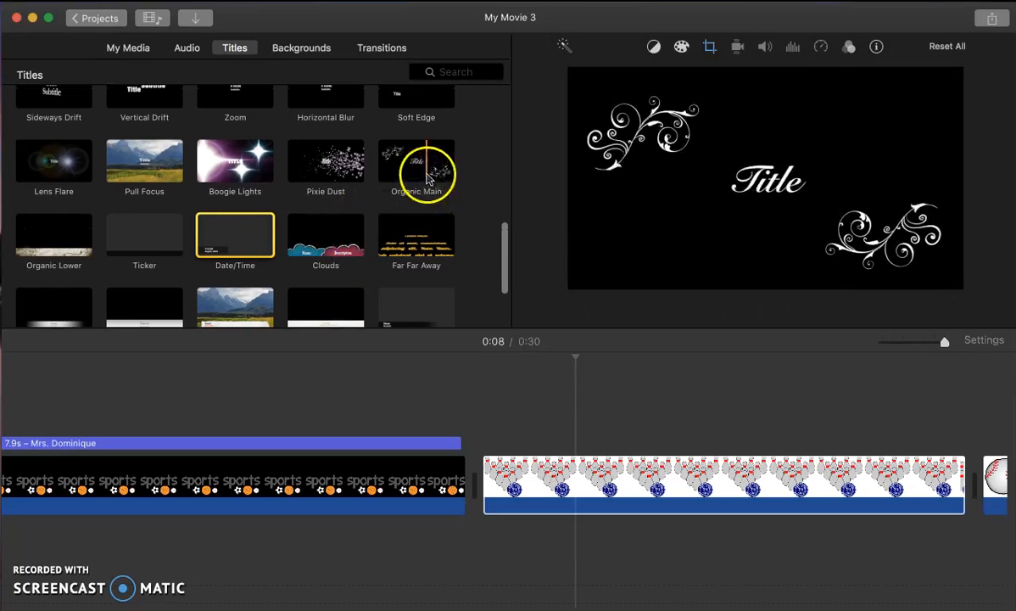
click(416, 166)
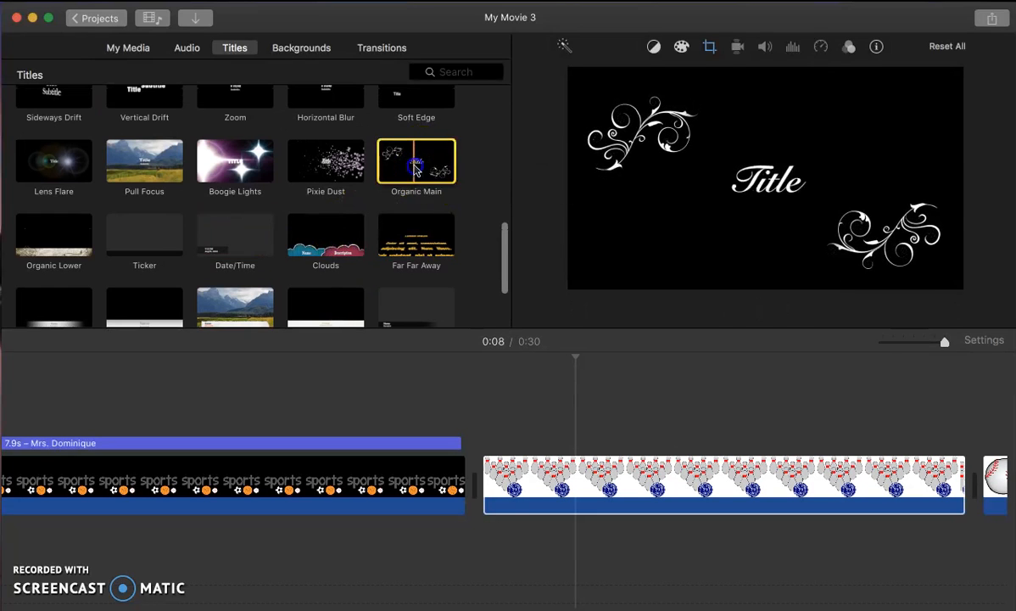
drag(416, 167, 496, 429)
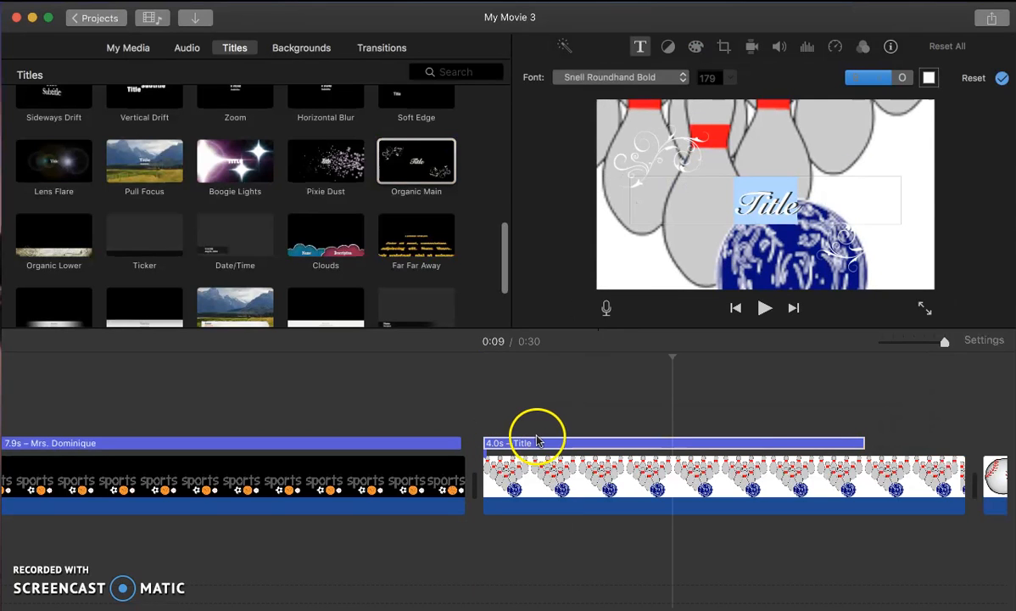
Step: Set the Organic Main title's text to "Is her favorite sport bowling?"
click(537, 443)
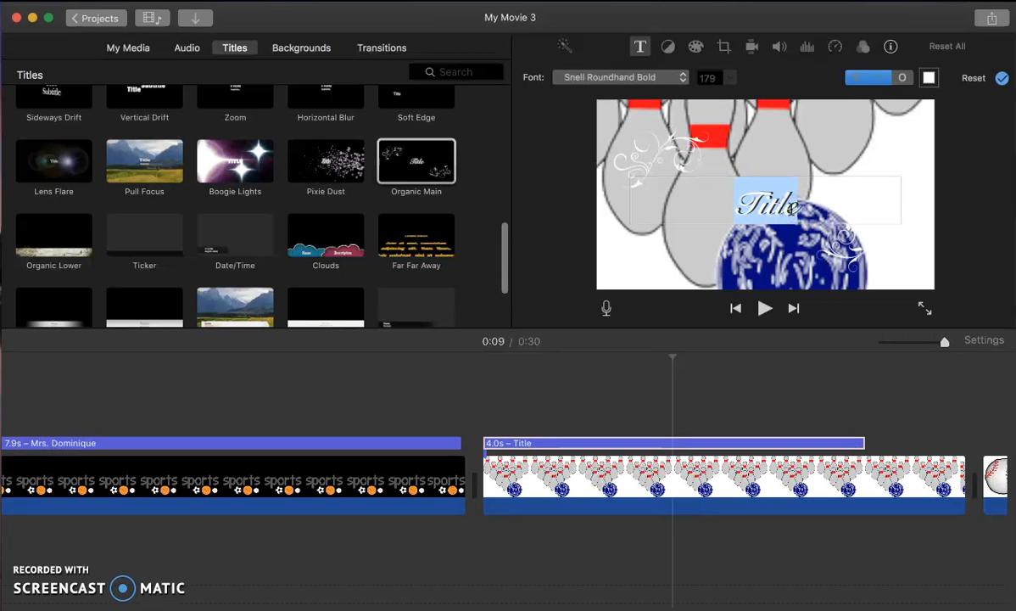
text(J)
text(s her favorit)
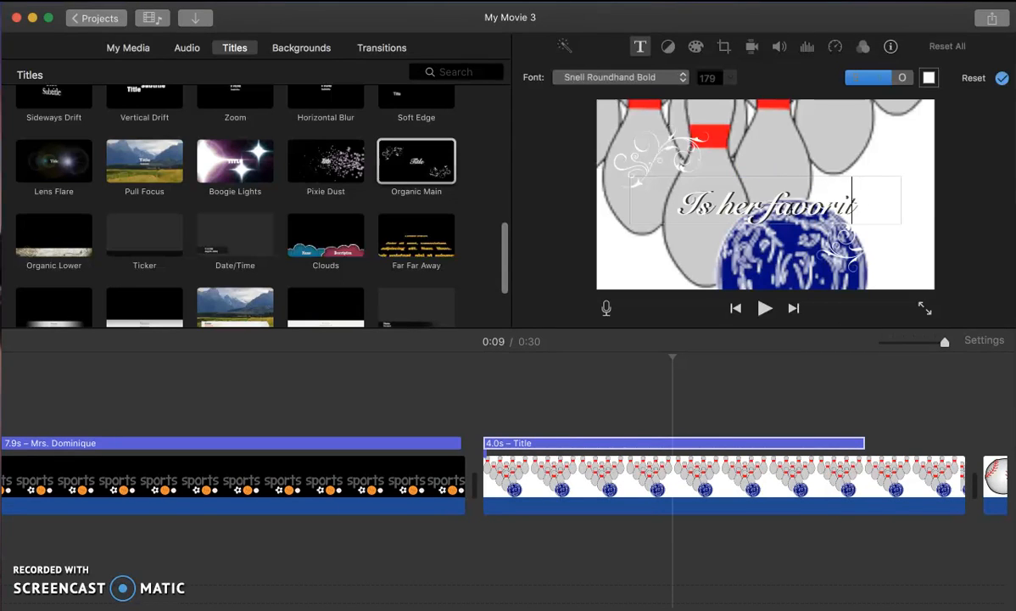
text(e)
text( sport)
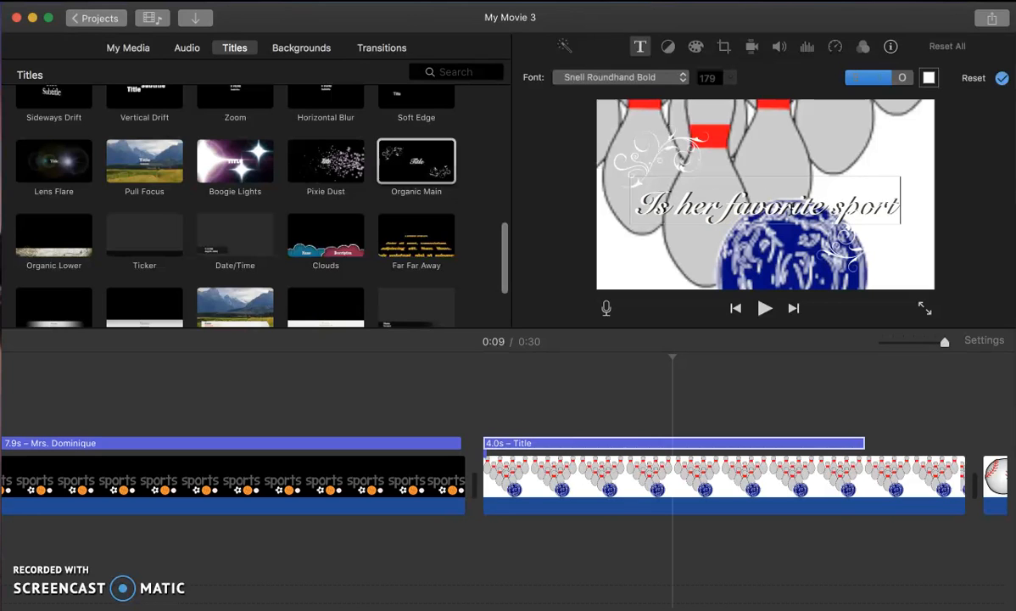
text( bowling?)
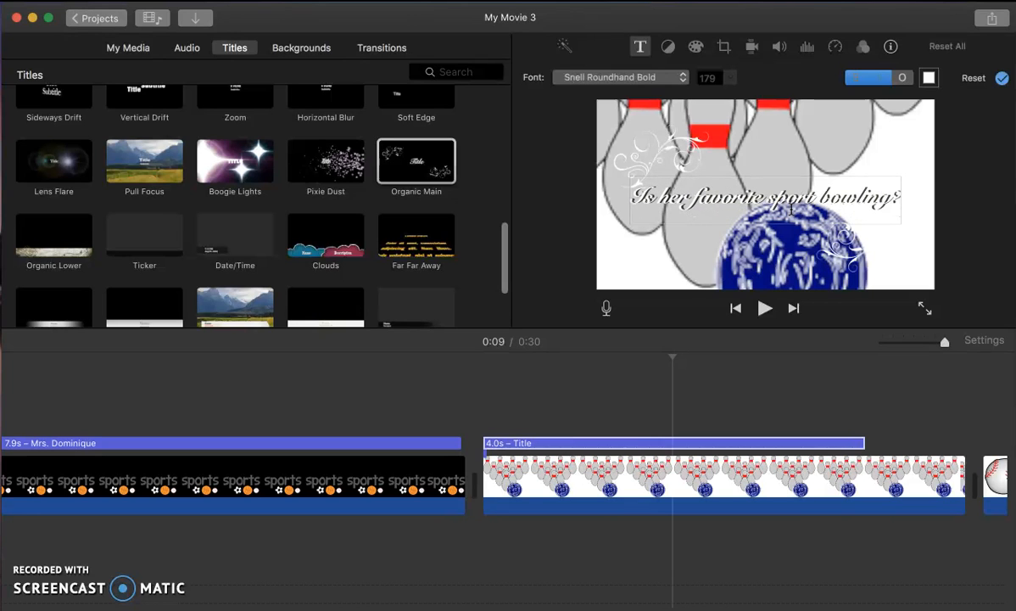
click(966, 222)
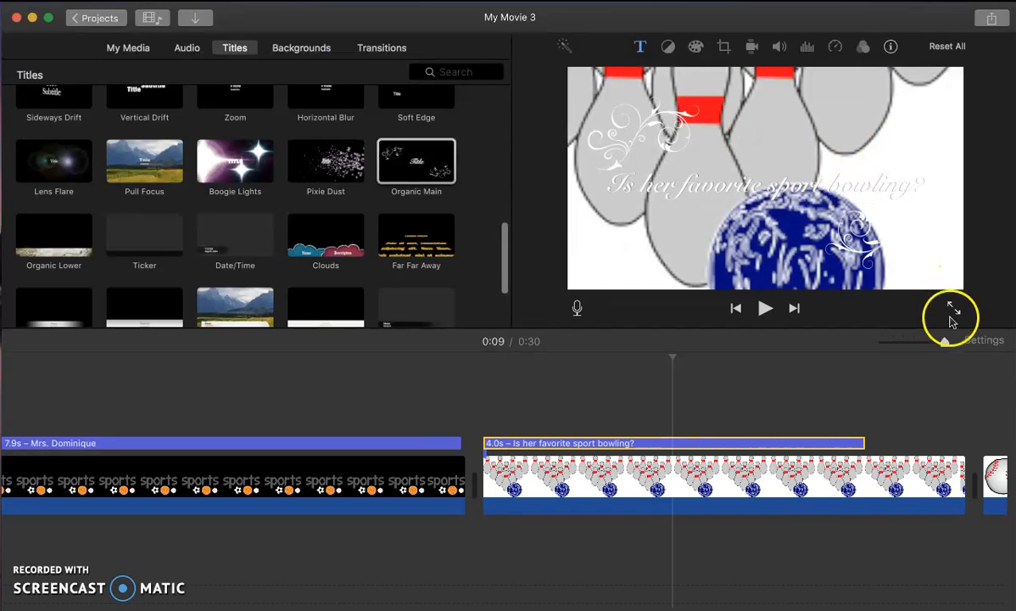
Step: Preview the bowling title full screen, stopping in the baseball clip
click(954, 313)
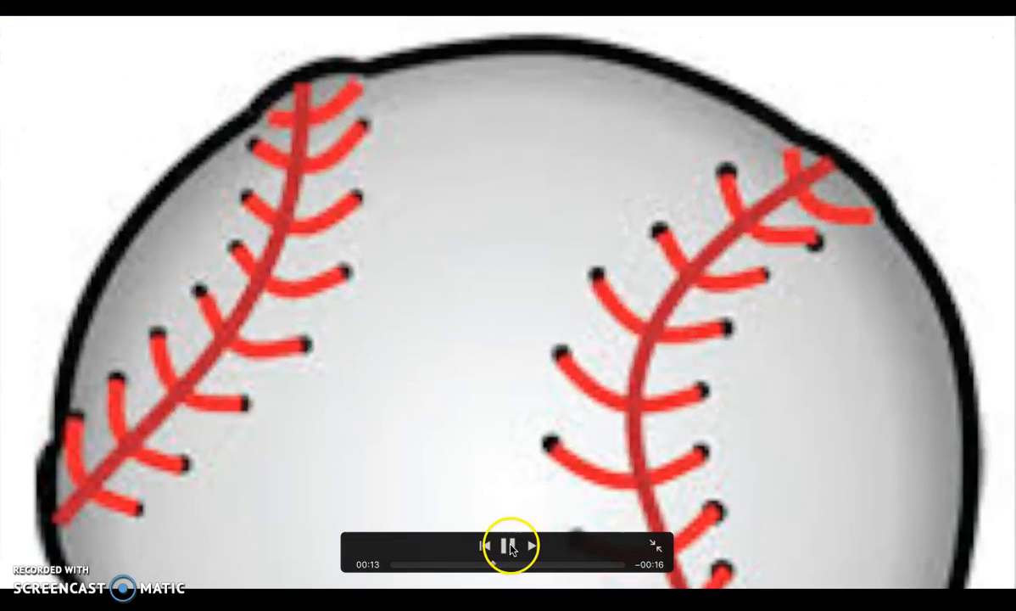
click(509, 545)
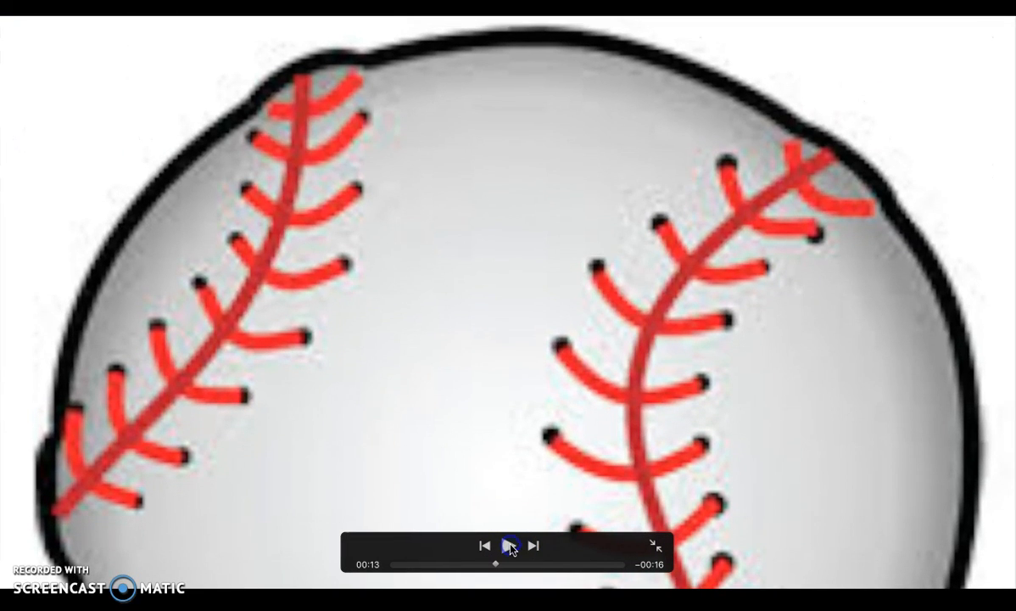
key(Escape)
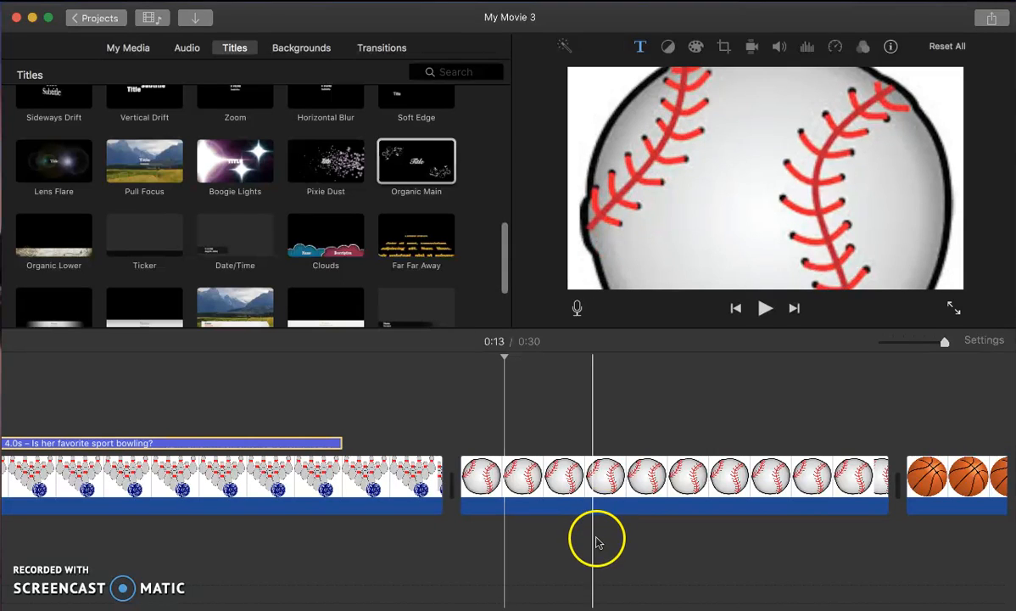
Step: Set the bowling title's text to the Avenir Next Heavy font and colour it Blue
click(368, 475)
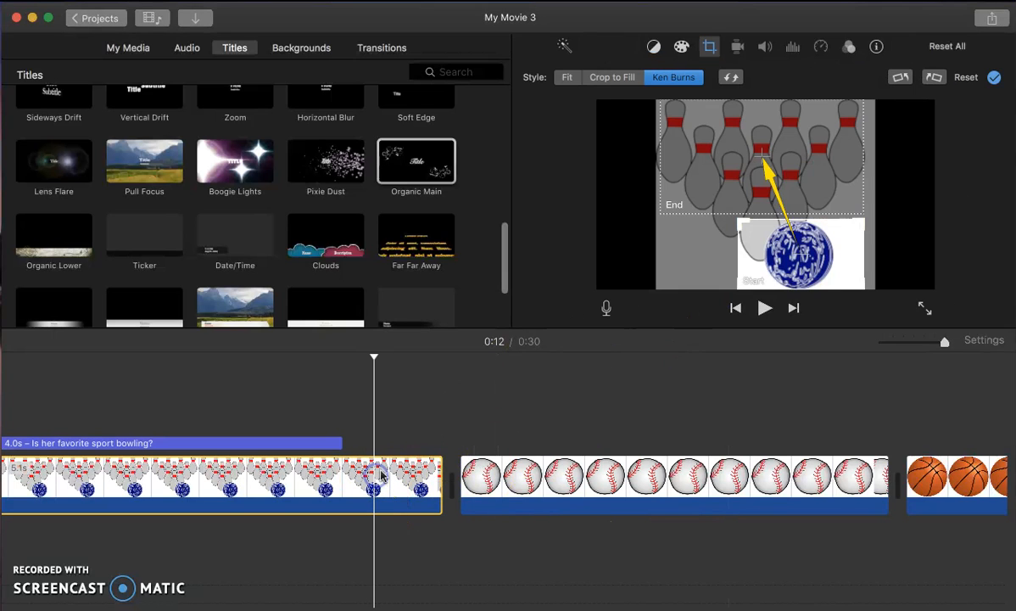
click(293, 477)
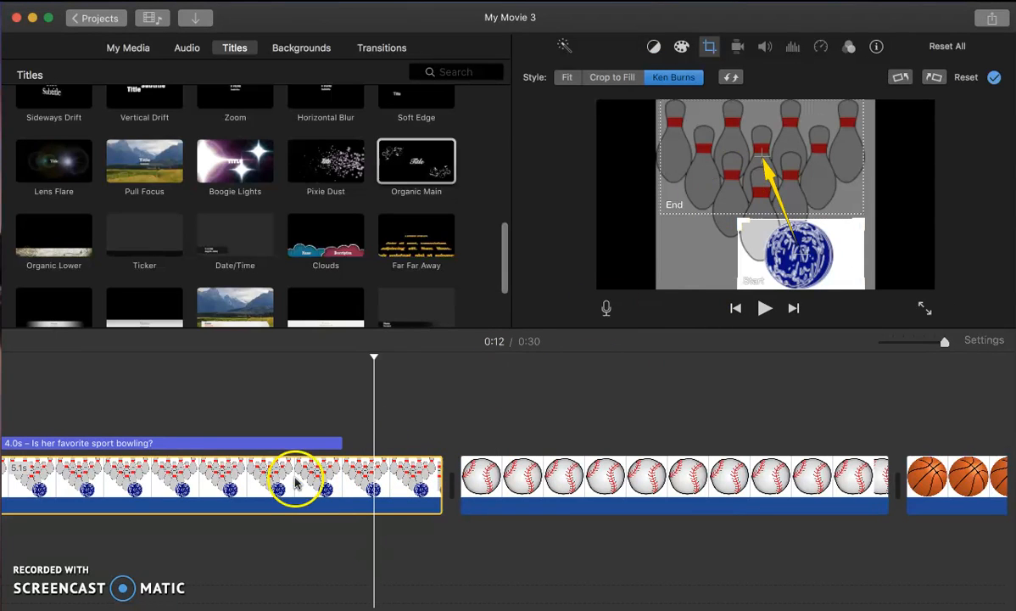
click(248, 443)
click(861, 173)
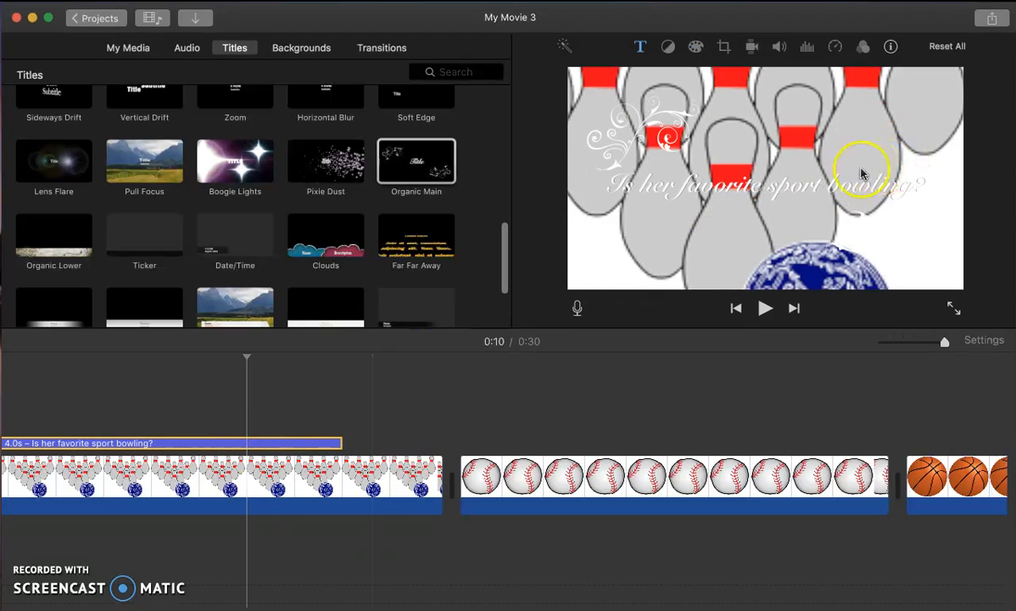
double_click(829, 189)
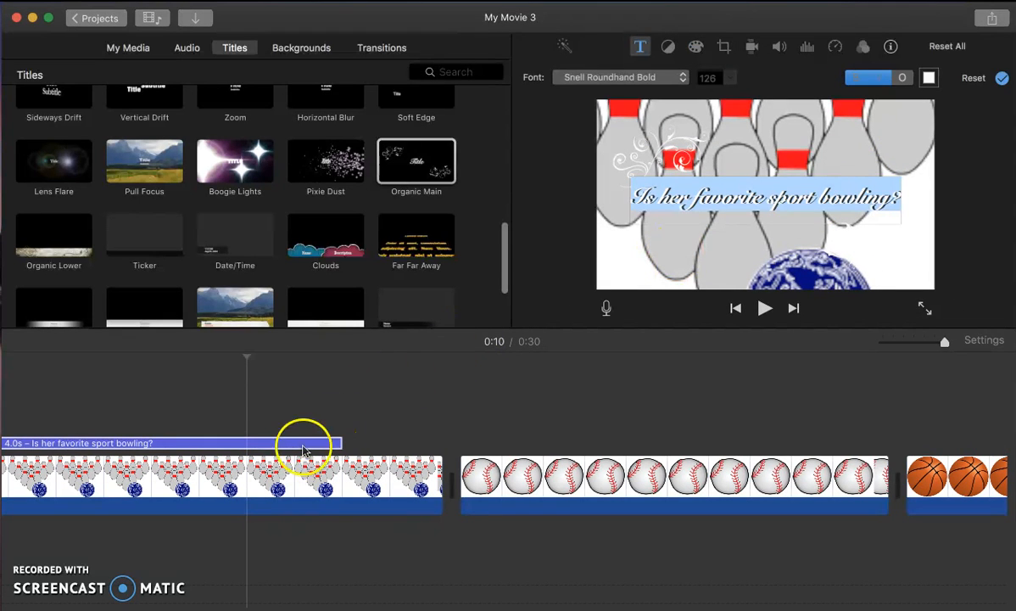
click(728, 202)
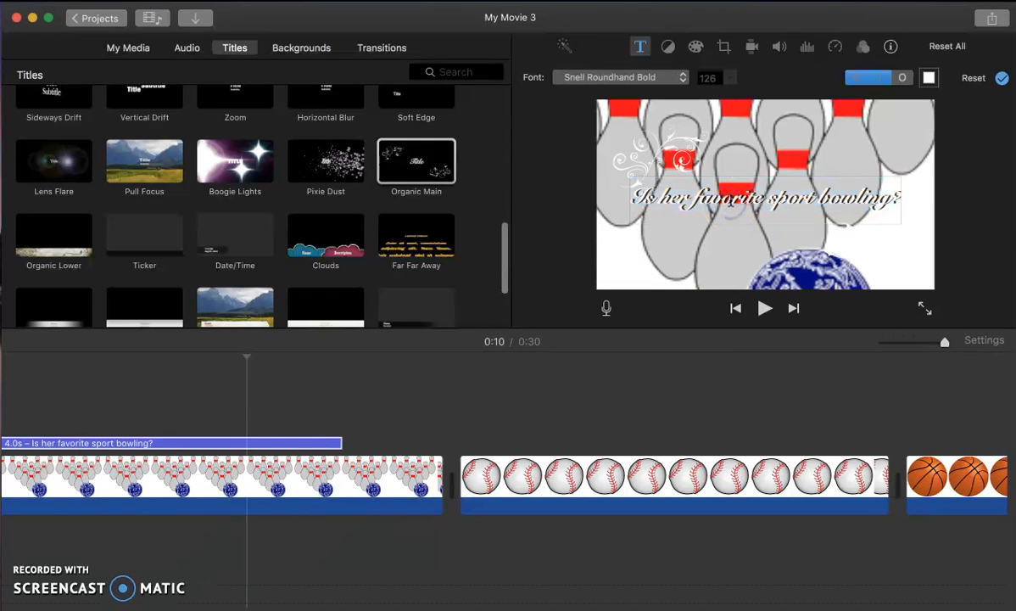
triple_click(731, 201)
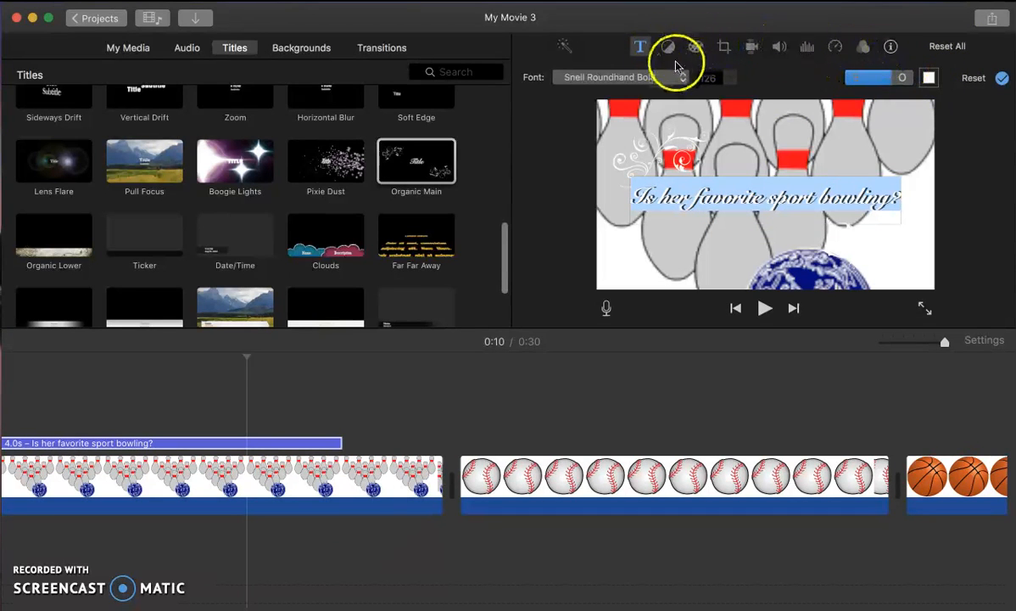
click(683, 77)
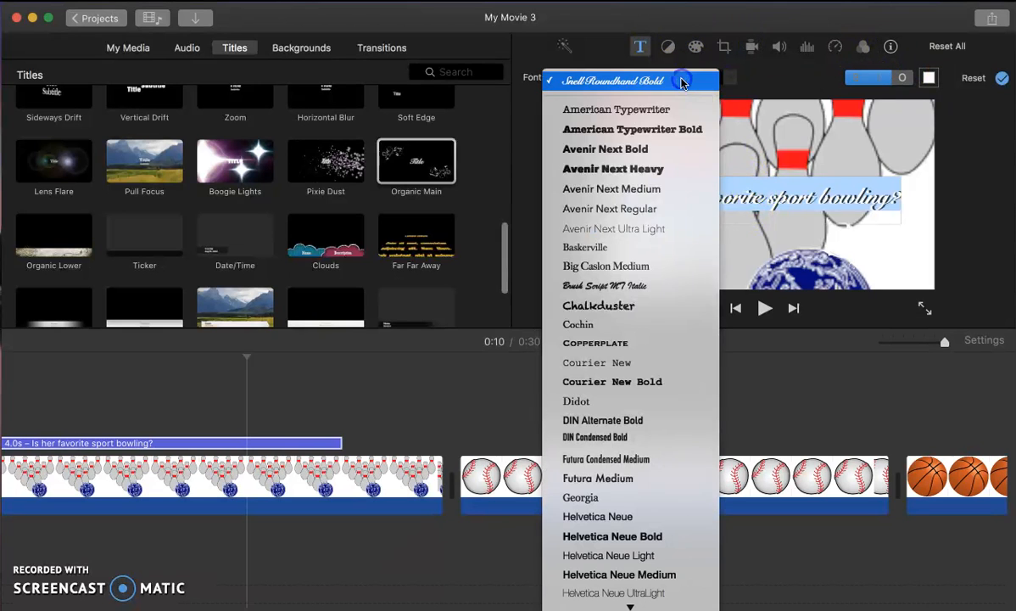
click(648, 171)
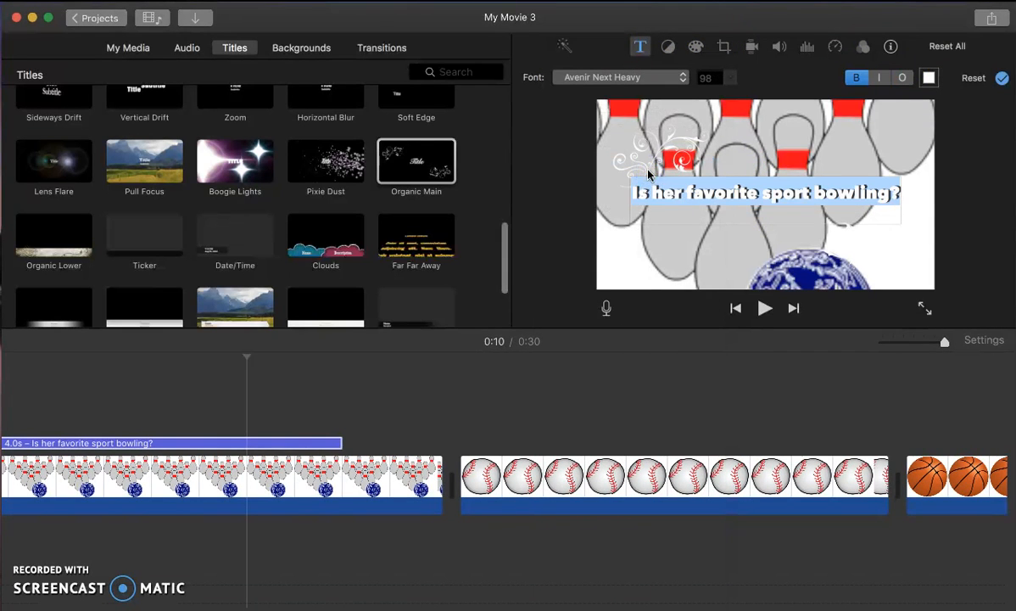
click(929, 79)
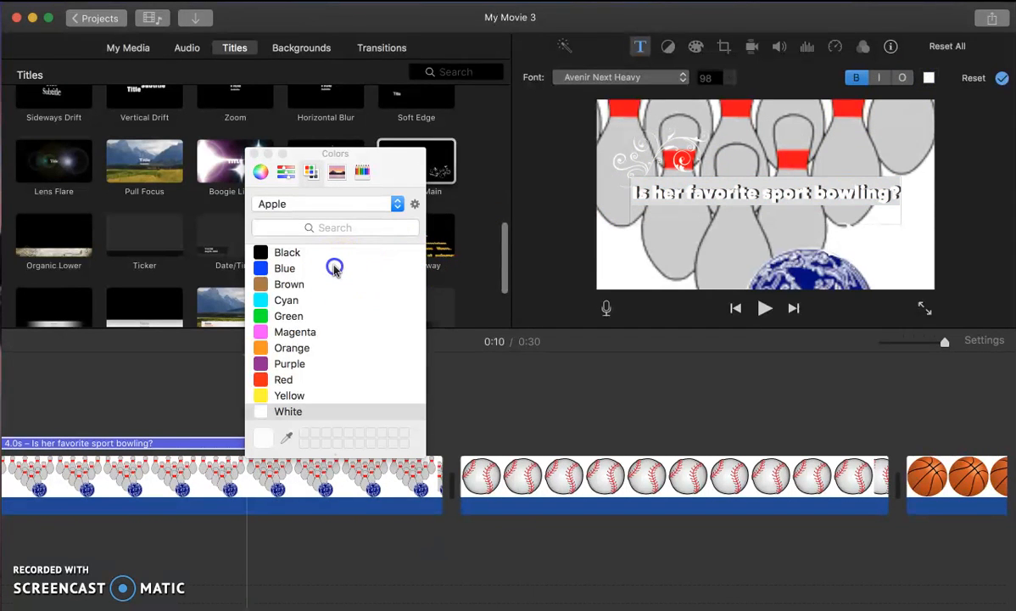
click(335, 268)
Step: Preview the restyled bowling title full screen, stopping in the baseball clip and returning to the bowling pins clip
click(964, 311)
click(924, 311)
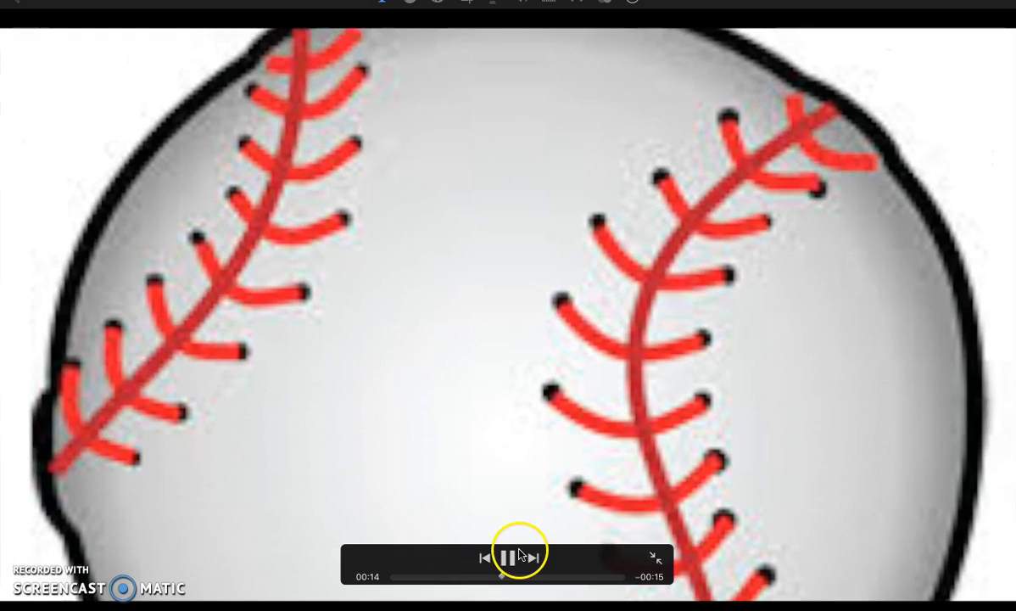
click(512, 558)
key(Escape)
drag(511, 538, 431, 540)
click(138, 491)
click(138, 490)
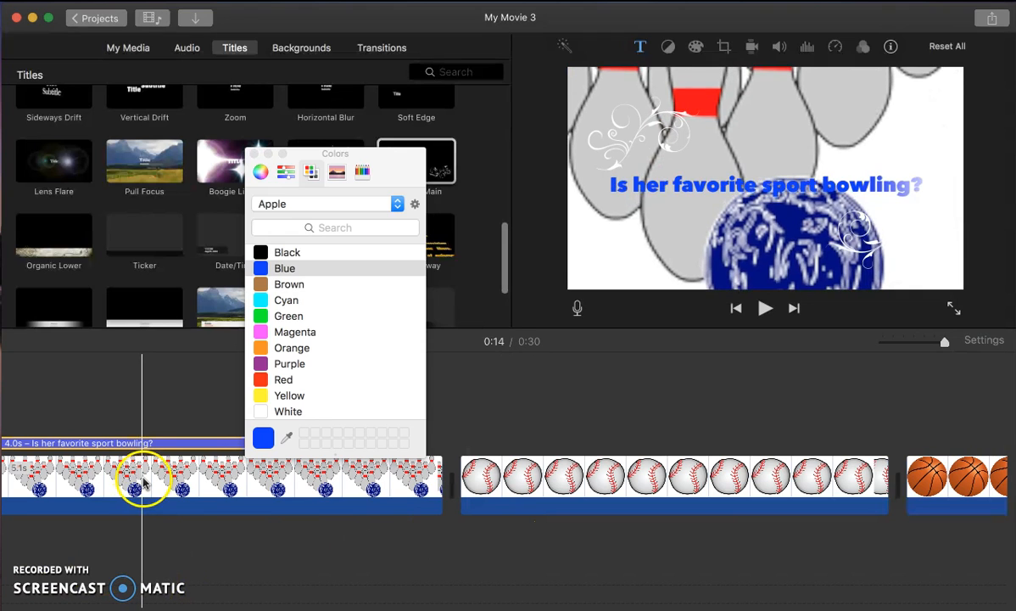
Step: Close the colour picker and extend the bowling pins clip and its title to 7.0 seconds each
click(255, 154)
drag(441, 472, 627, 470)
click(302, 442)
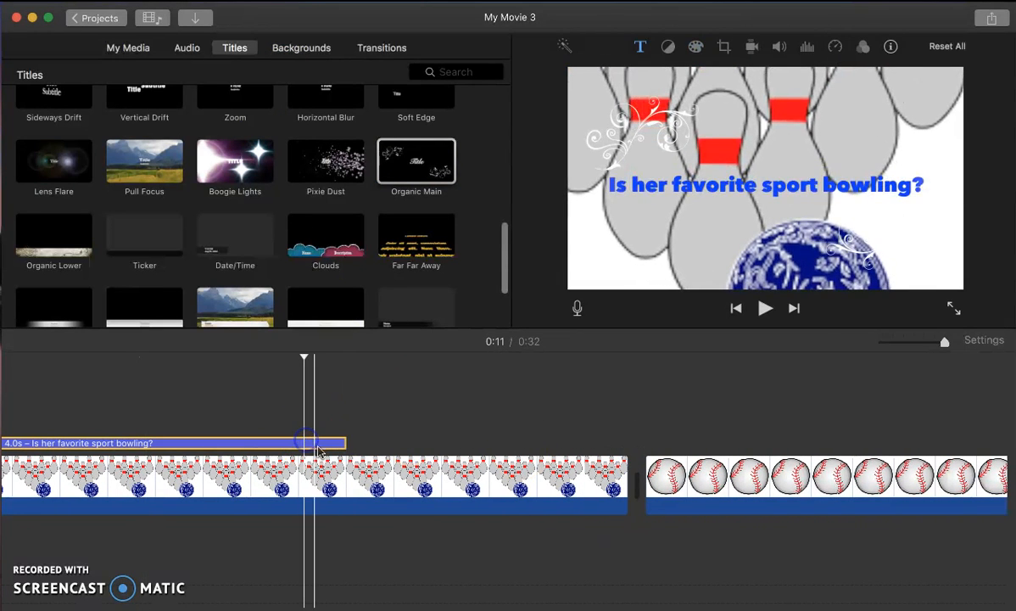
drag(345, 442, 627, 443)
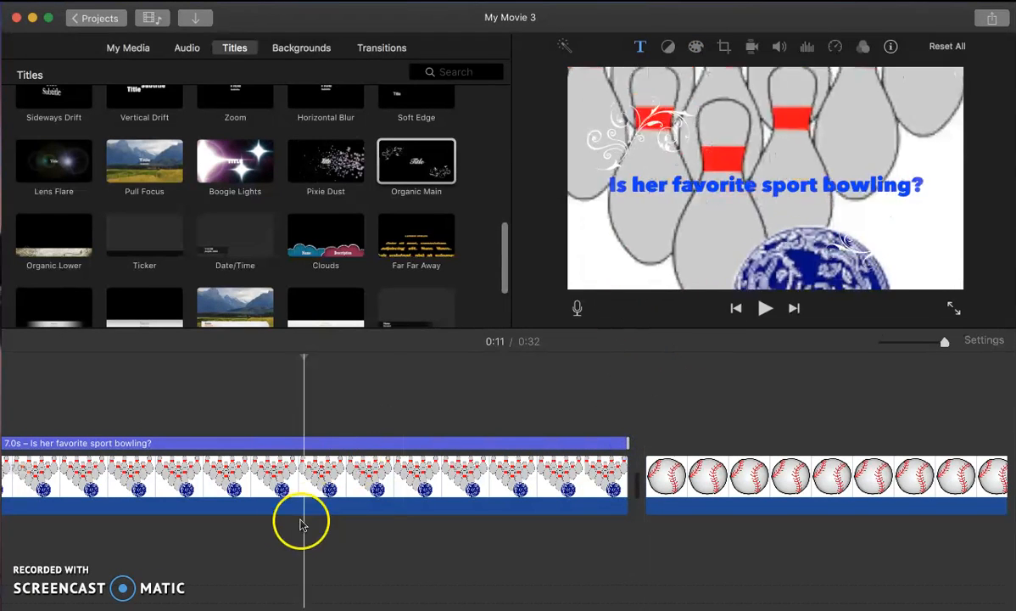
Step: Preview the lengthened bowling clip full screen from its start, stopping in the baseball clip
click(734, 311)
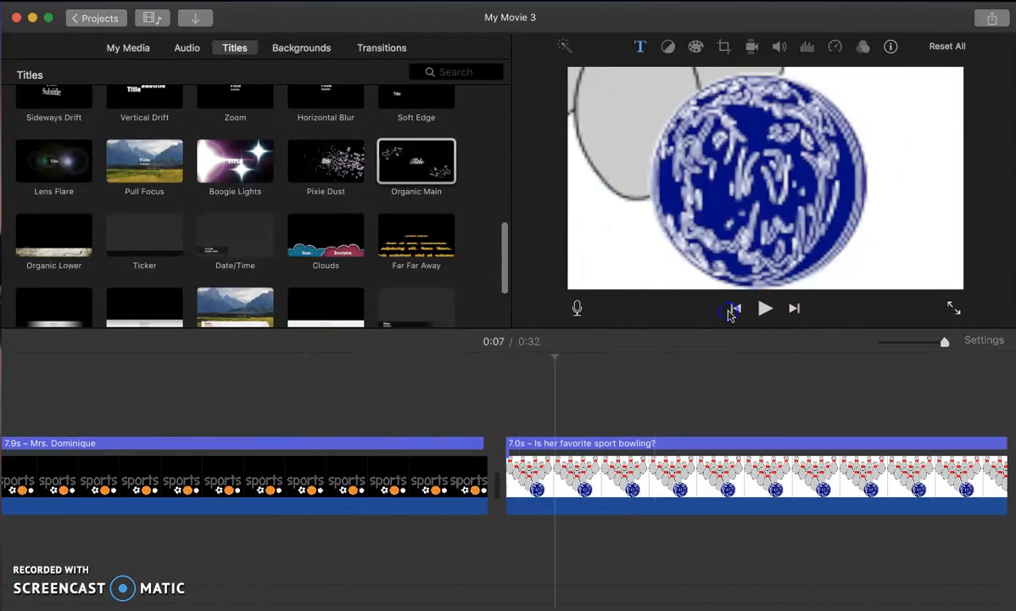
click(954, 309)
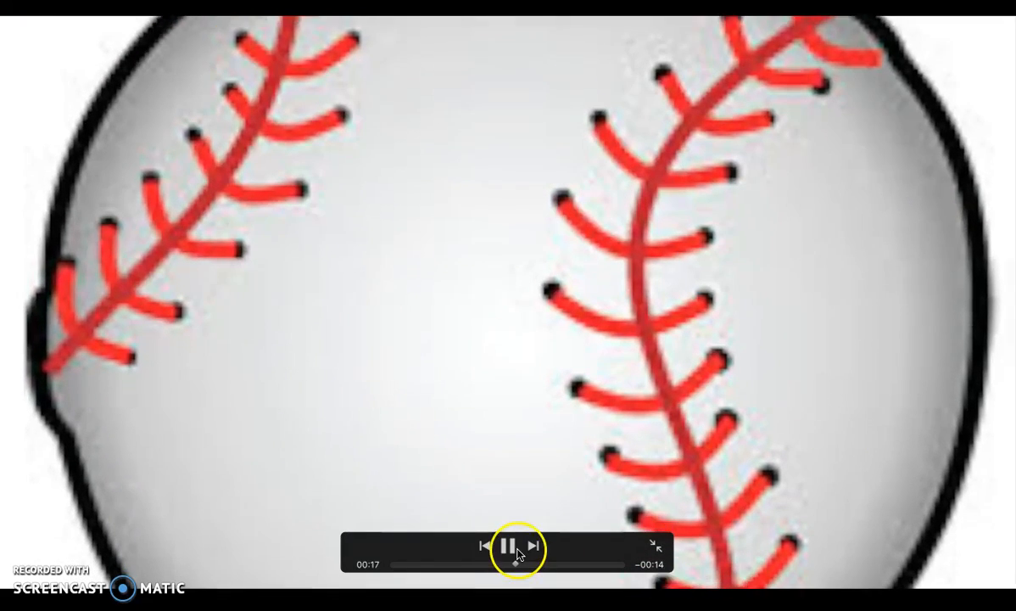
click(515, 549)
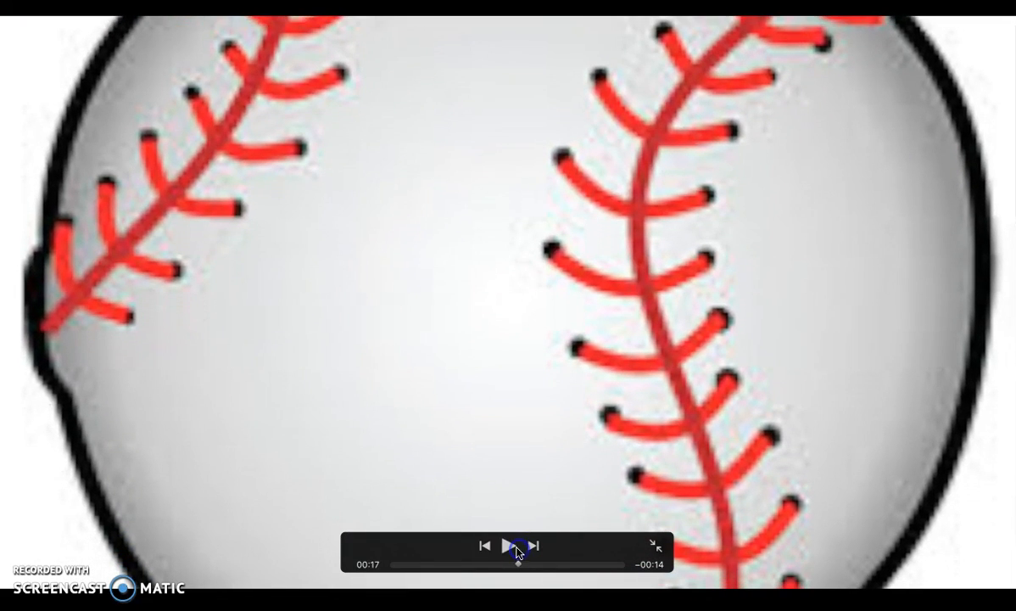
click(659, 549)
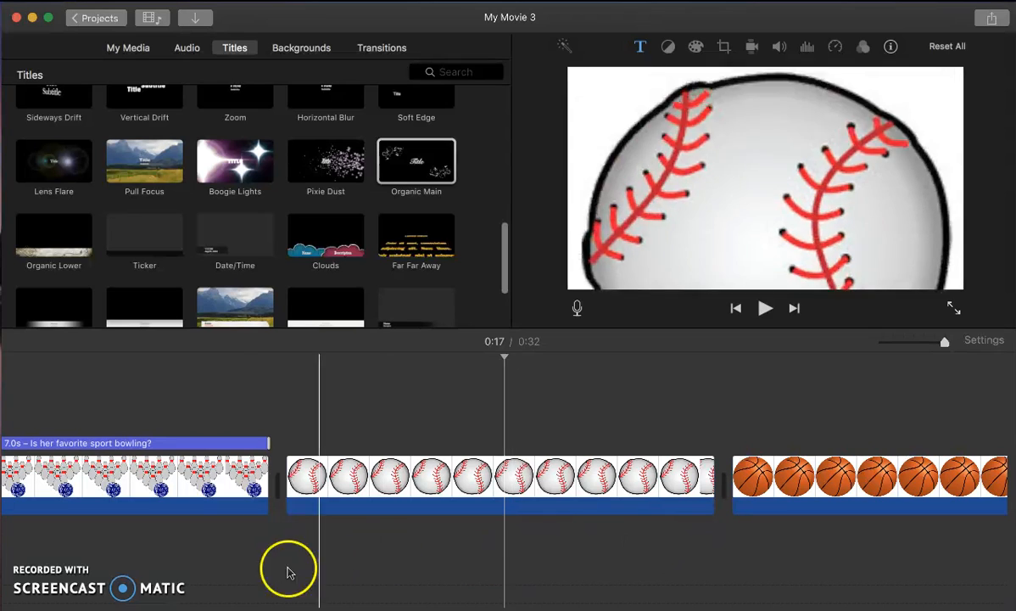
click(45, 580)
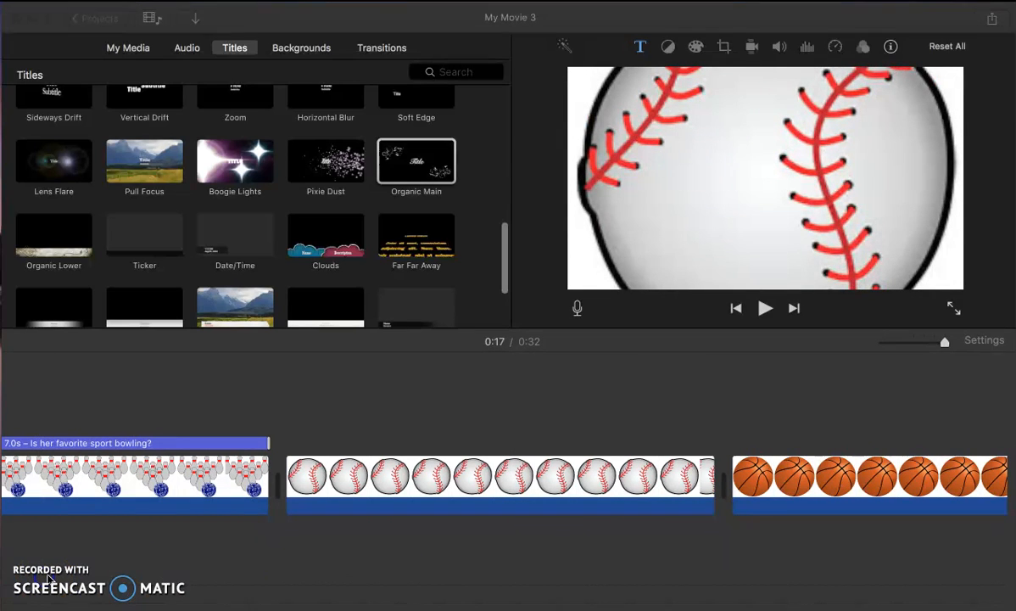
Step: Add the Curtain background over the second half of the bowling pins clip, beneath the question title
click(321, 49)
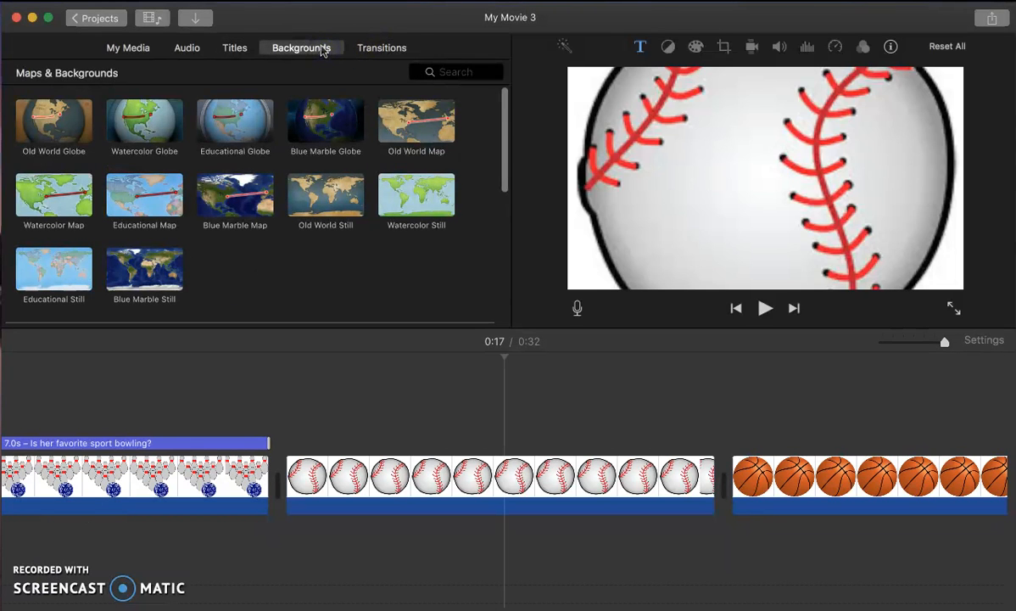
drag(507, 120, 492, 206)
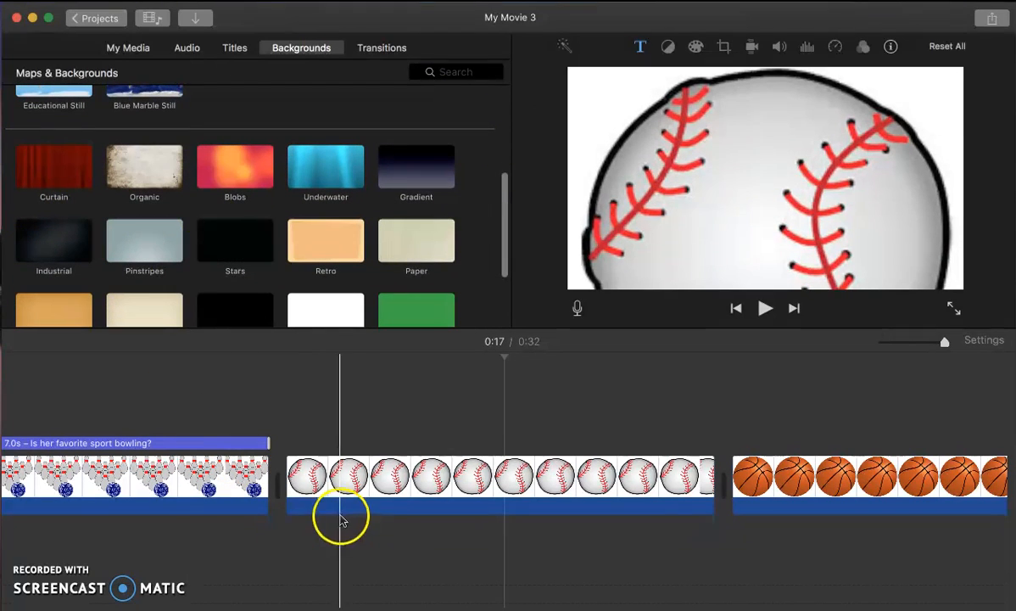
click(219, 479)
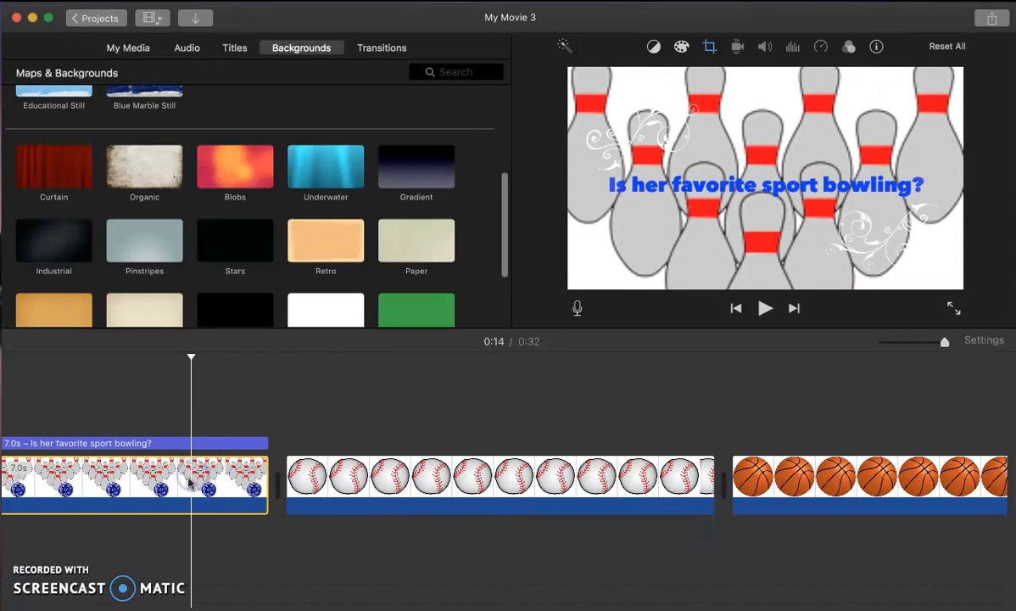
scroll(188, 482, up, 5)
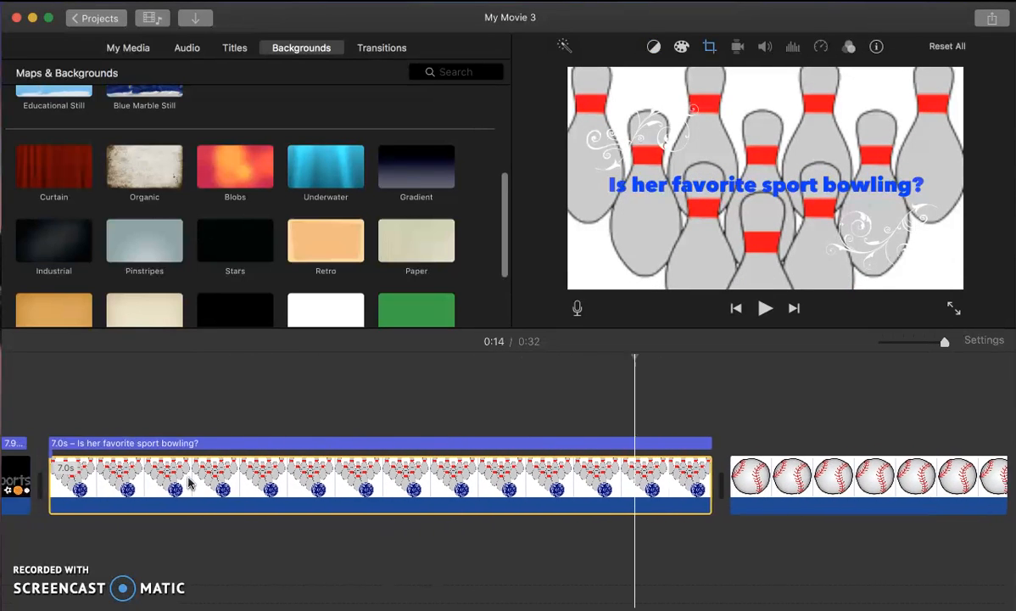
scroll(188, 482, left, 3)
click(76, 168)
drag(75, 170, 420, 430)
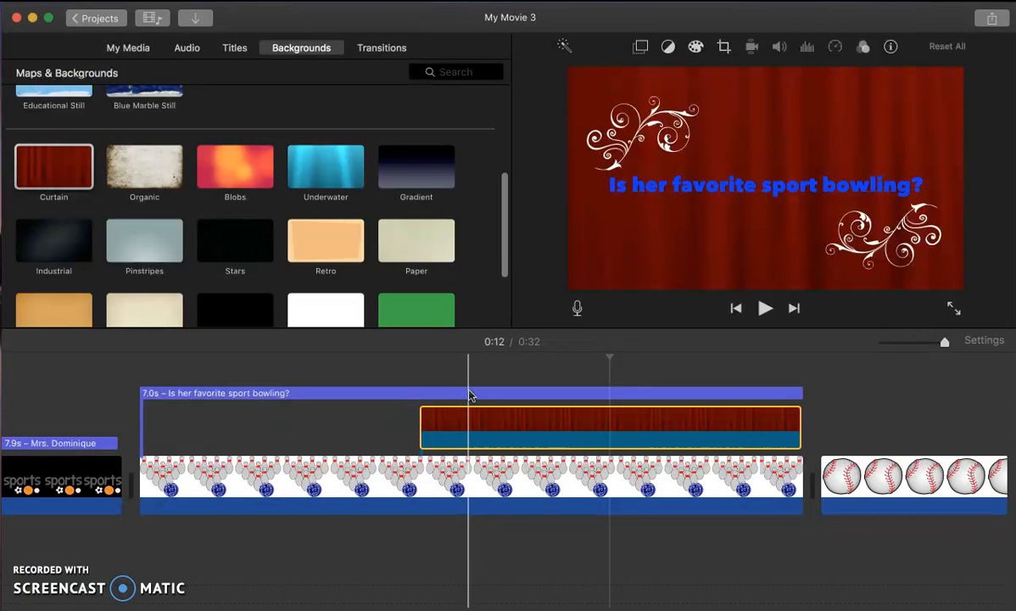
Step: Adjust the start of the Curtain background so it lasts 3.7 seconds and still ends with the bowling pins clip
click(454, 419)
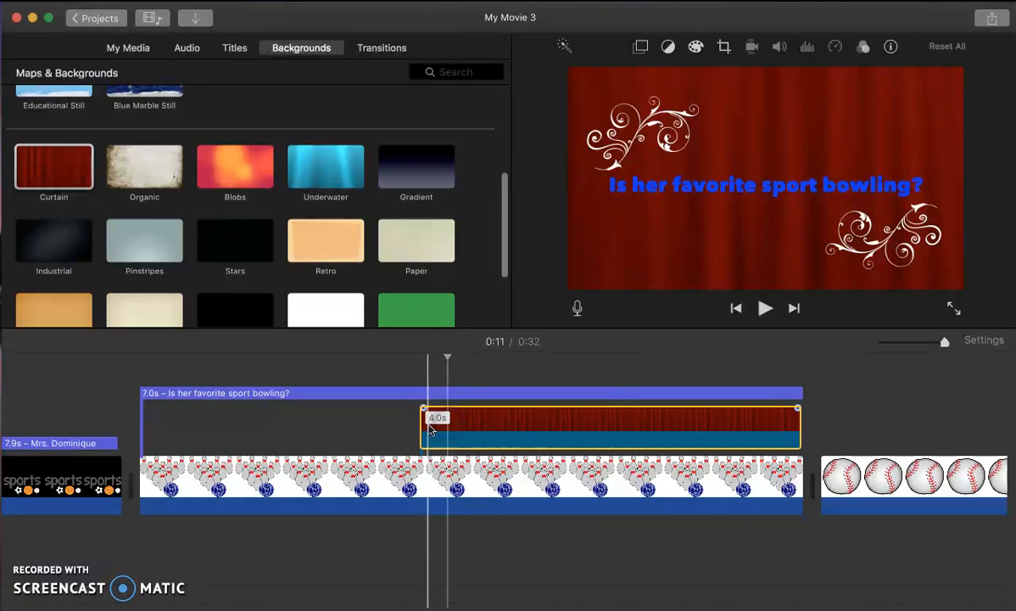
drag(424, 427, 143, 433)
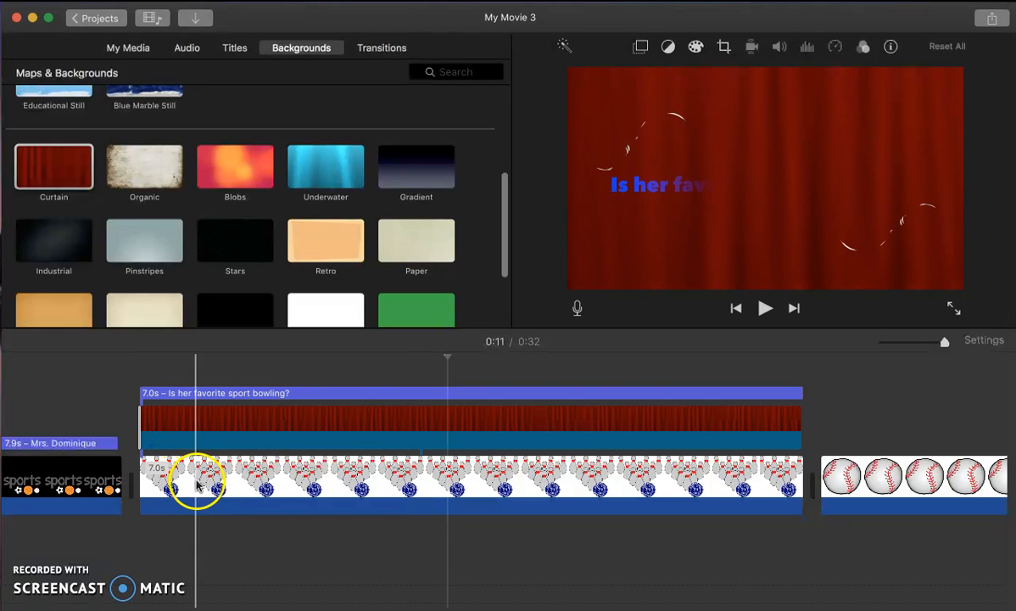
drag(141, 430, 450, 426)
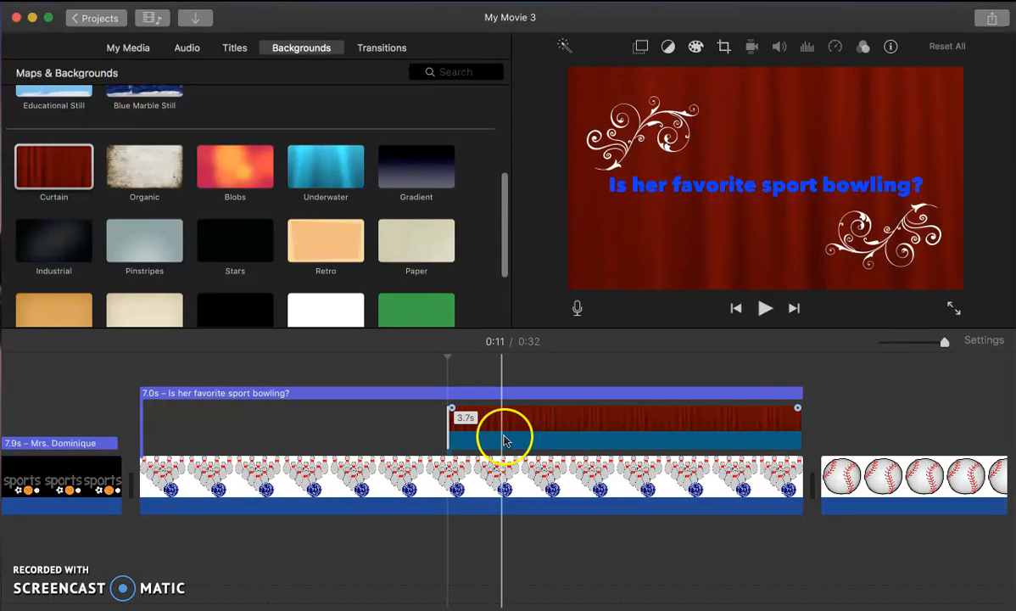
Step: Preview the bowling clip with its Curtain background full screen from the clip's start, stopping in the baseball clip
click(737, 311)
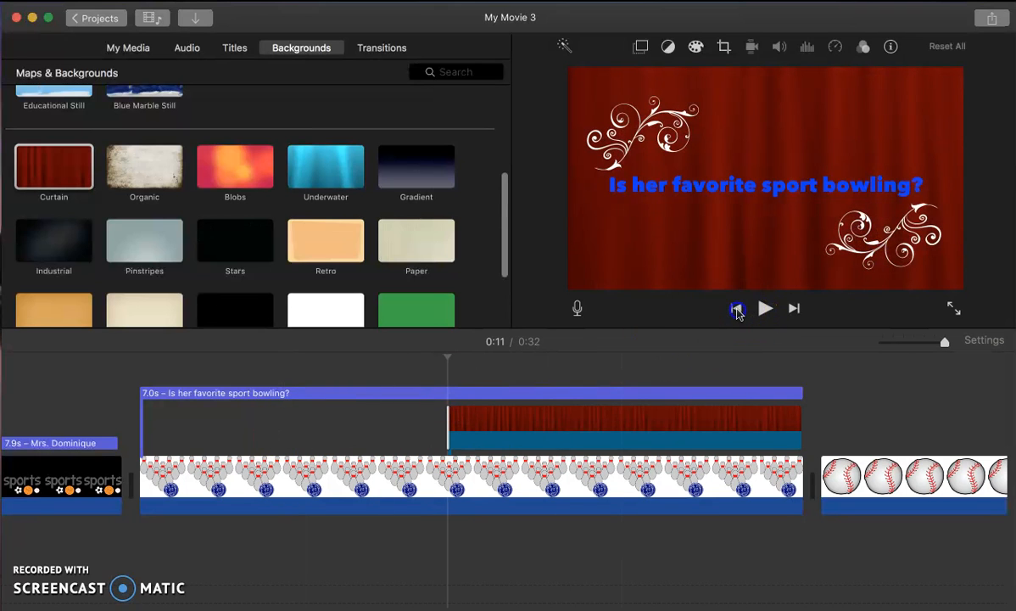
click(738, 310)
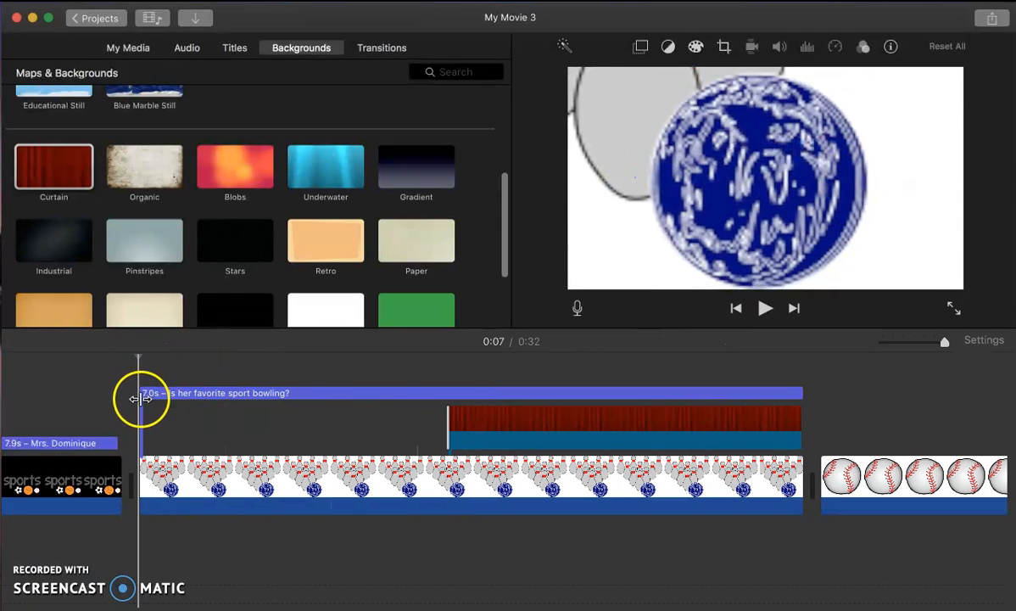
click(957, 316)
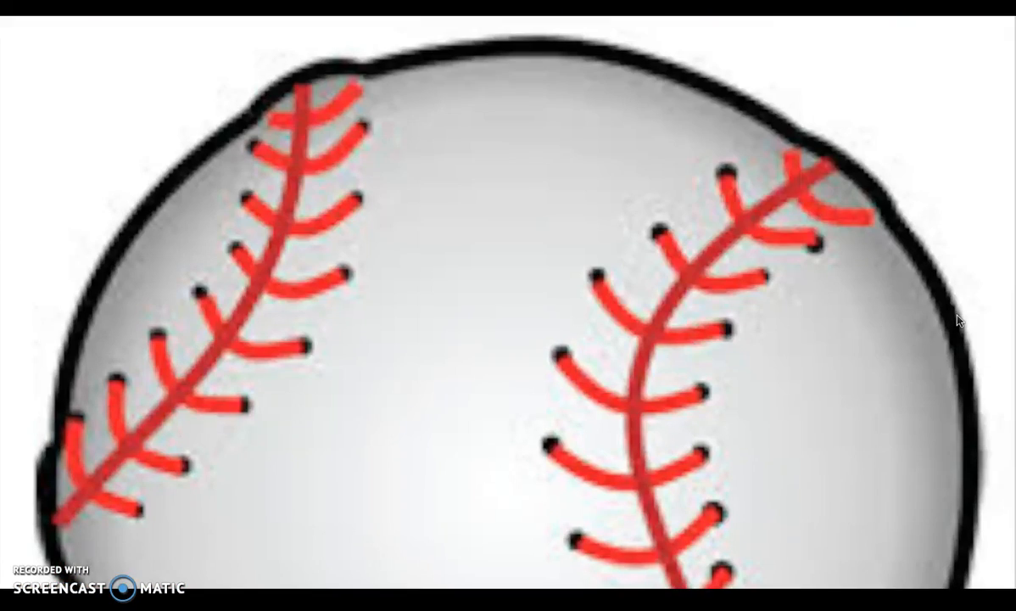
mouse_move(952, 318)
click(507, 547)
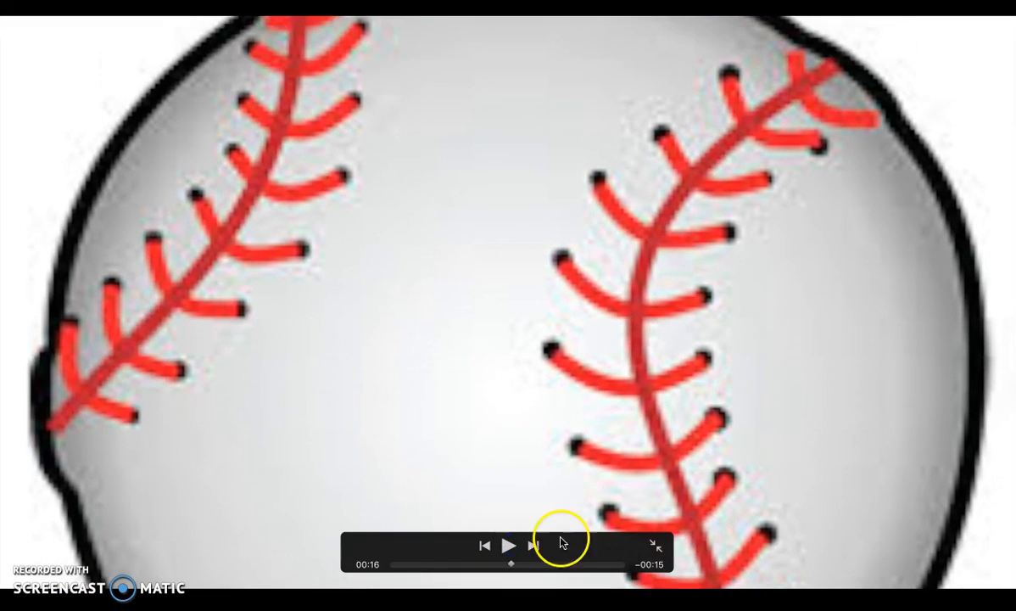
click(658, 546)
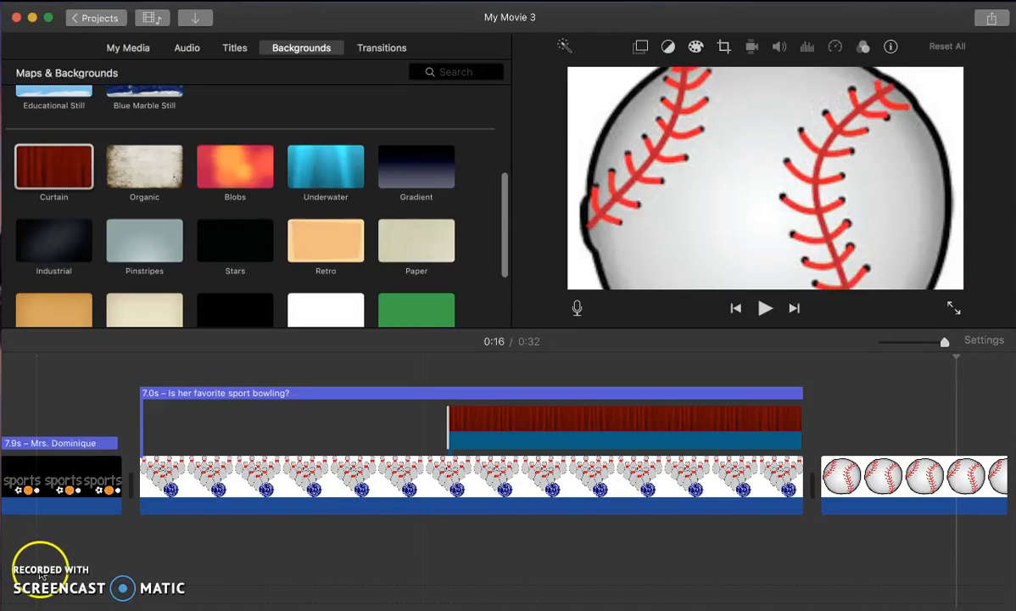
Step: Add the Underwater background over the second half of the baseball clip, ending near the clip's end
click(909, 477)
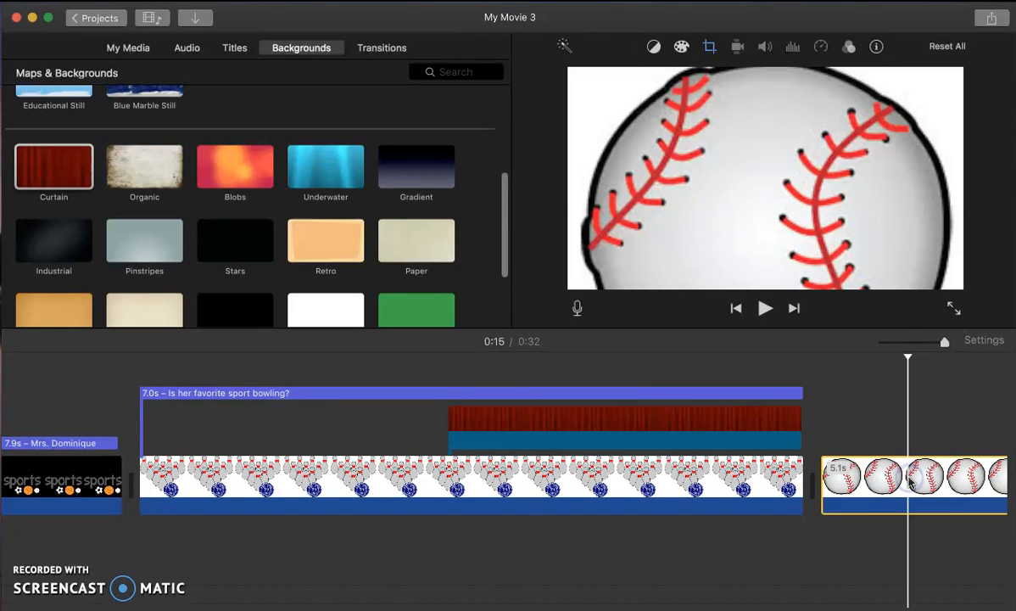
scroll(664, 386, right, 5)
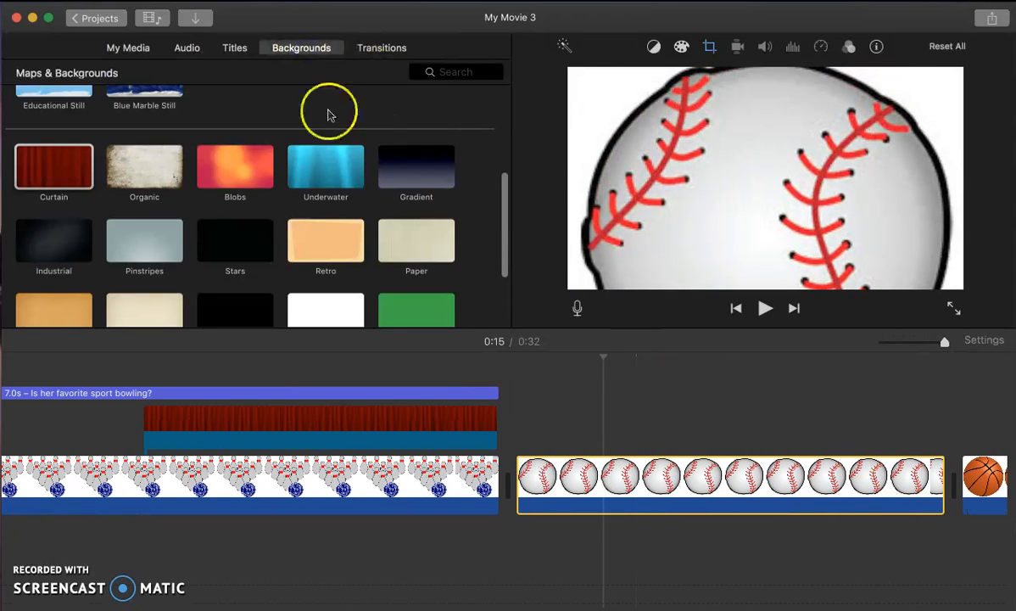
drag(329, 184, 722, 421)
click(606, 421)
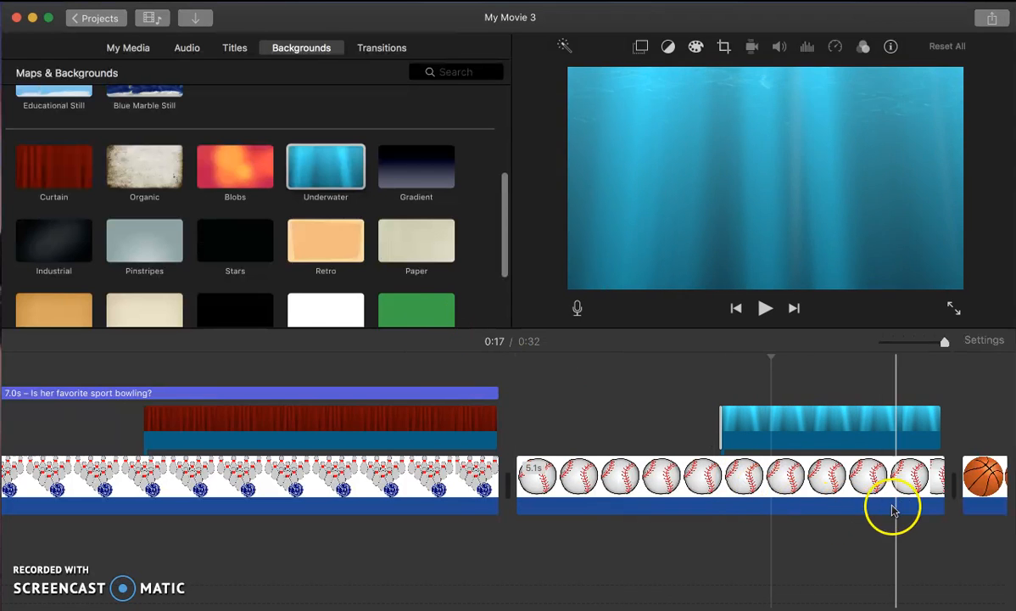
Step: Extend the end of the baseball clip so that it runs well past the Underwater background
drag(939, 492, 105, 468)
click(220, 443)
scroll(221, 497, left, 10)
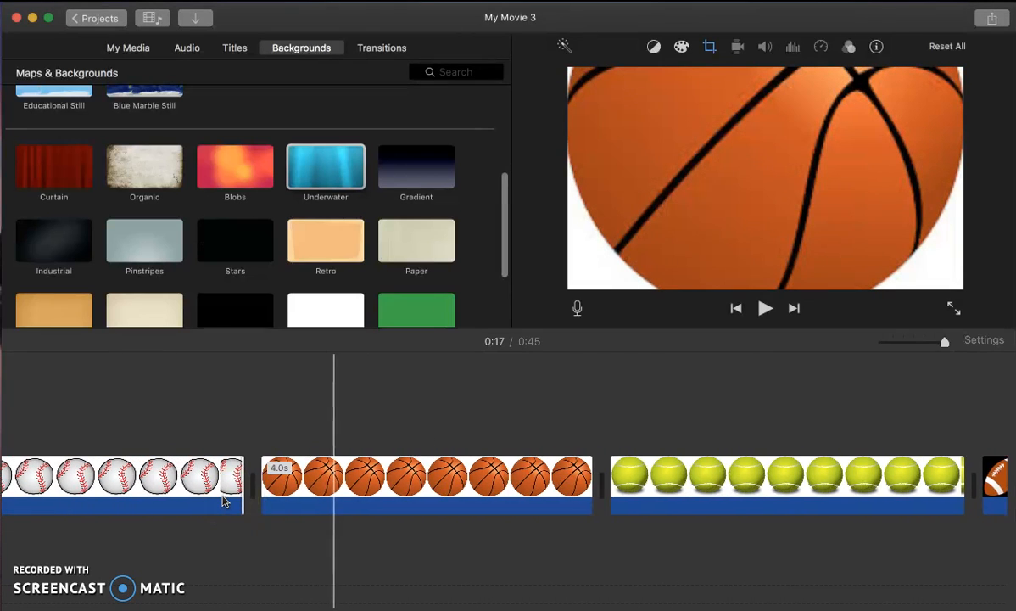
Step: Trim the end of the baseball clip back toward the Underwater background, leaving some of the clip beyond it
click(501, 474)
click(583, 477)
drag(585, 473, 41, 486)
scroll(40, 485, left, 10)
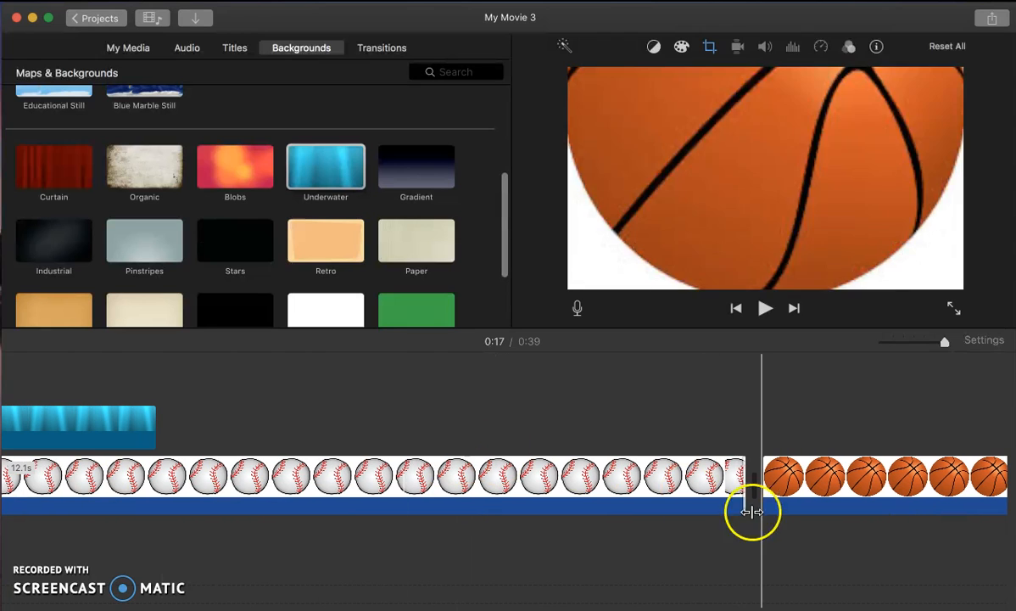
drag(741, 497, 430, 492)
Step: Shift the Underwater background over the second half of the baseball clip, lasting 4.1 seconds and ending with the clip
scroll(358, 376, left, 8)
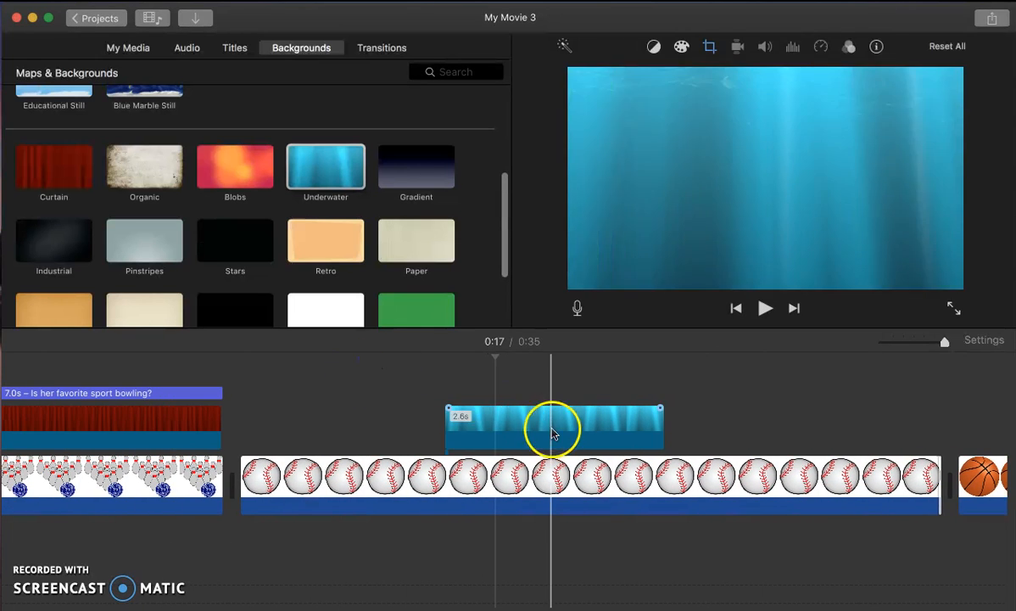
click(551, 424)
drag(661, 431, 792, 431)
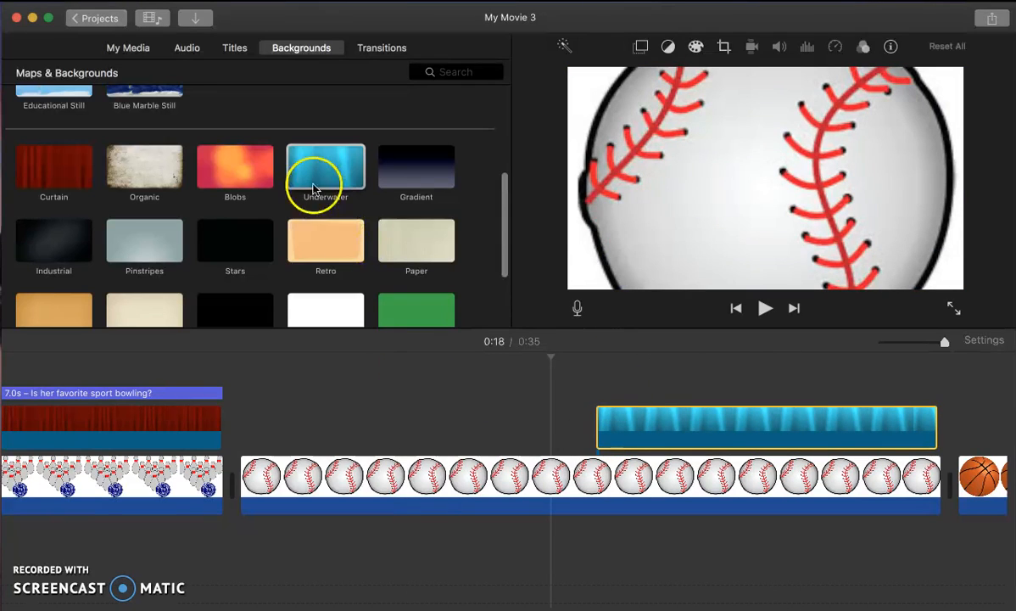
Step: Add a Boogie Lights title at the start of the baseball clip and extend it to 4.3 seconds
click(236, 51)
click(237, 170)
drag(237, 170, 249, 395)
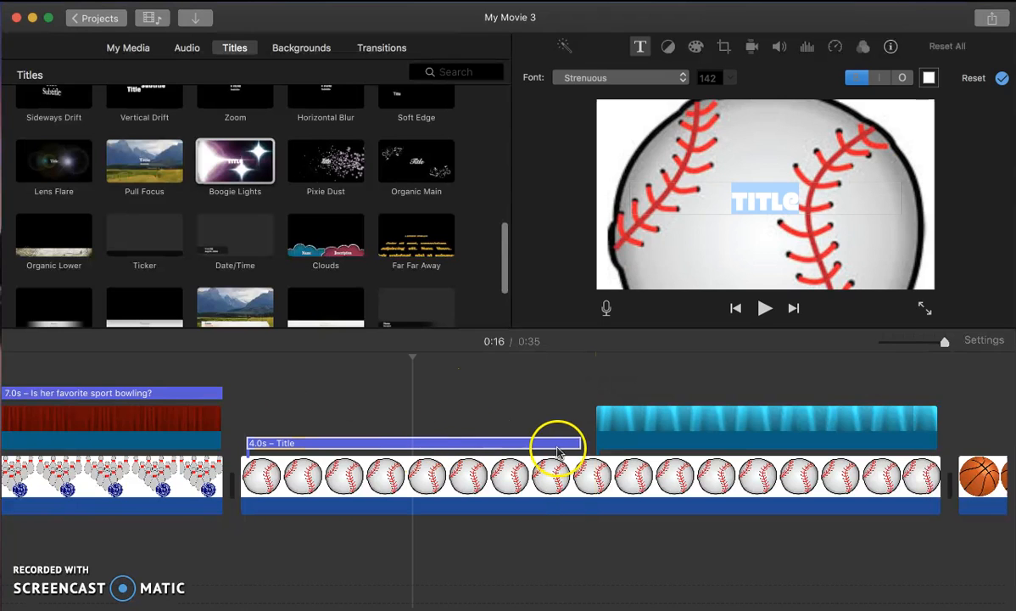
drag(579, 439, 602, 431)
click(600, 428)
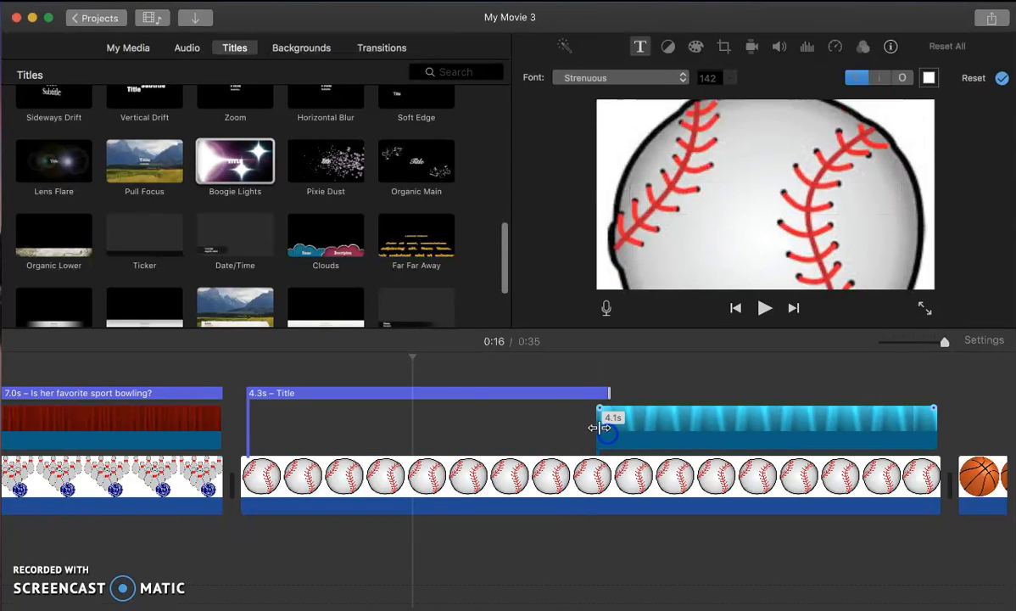
Step: Change the baseball title's text to "Is it baseball?" and color it purple
click(448, 393)
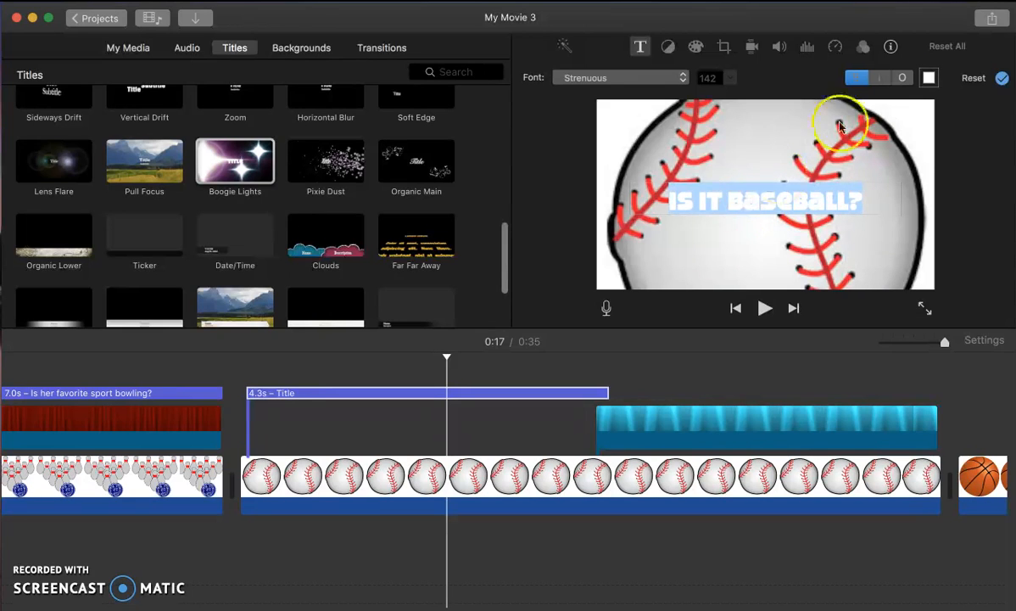
click(929, 79)
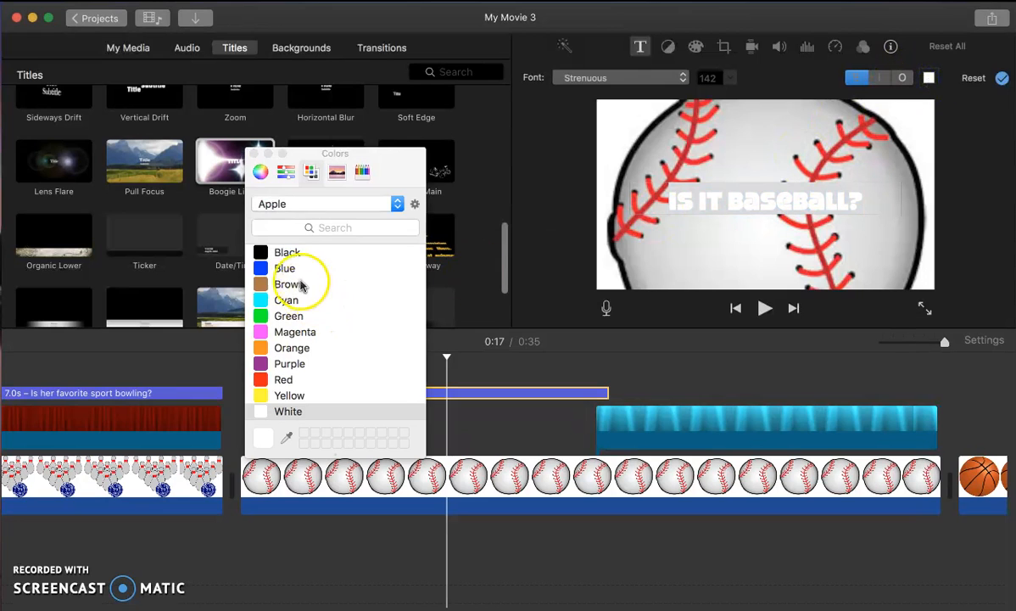
click(286, 365)
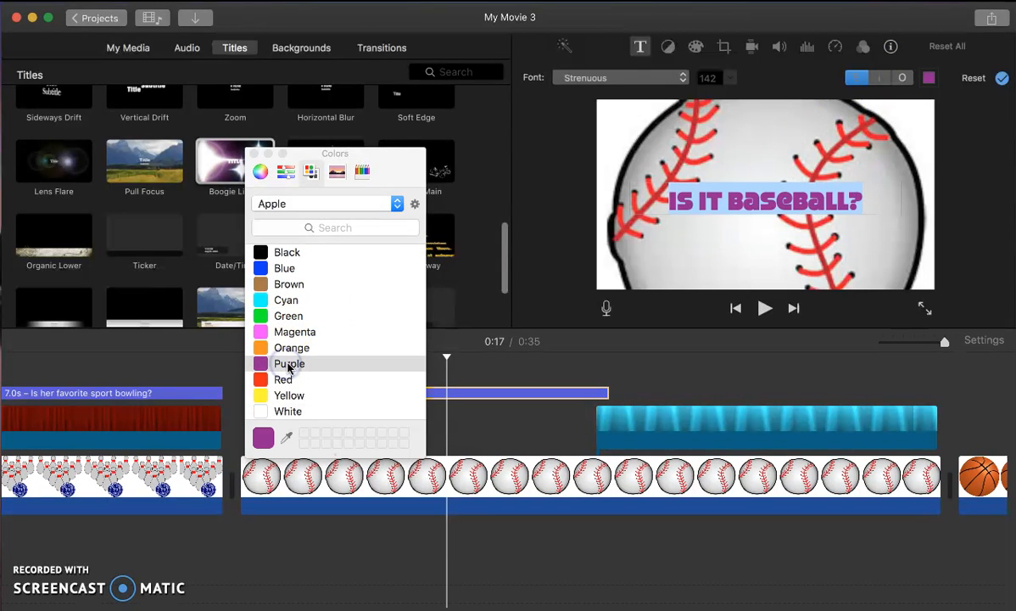
click(257, 155)
Step: Preview the baseball clip with its title and Underwater background full screen, stopping in the basketball clip
click(735, 309)
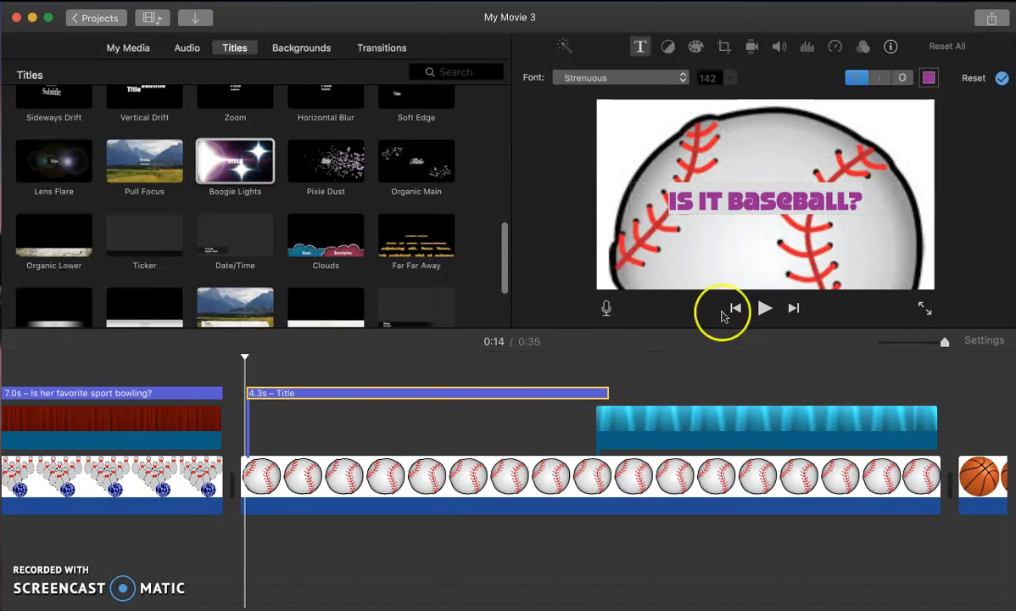
click(922, 314)
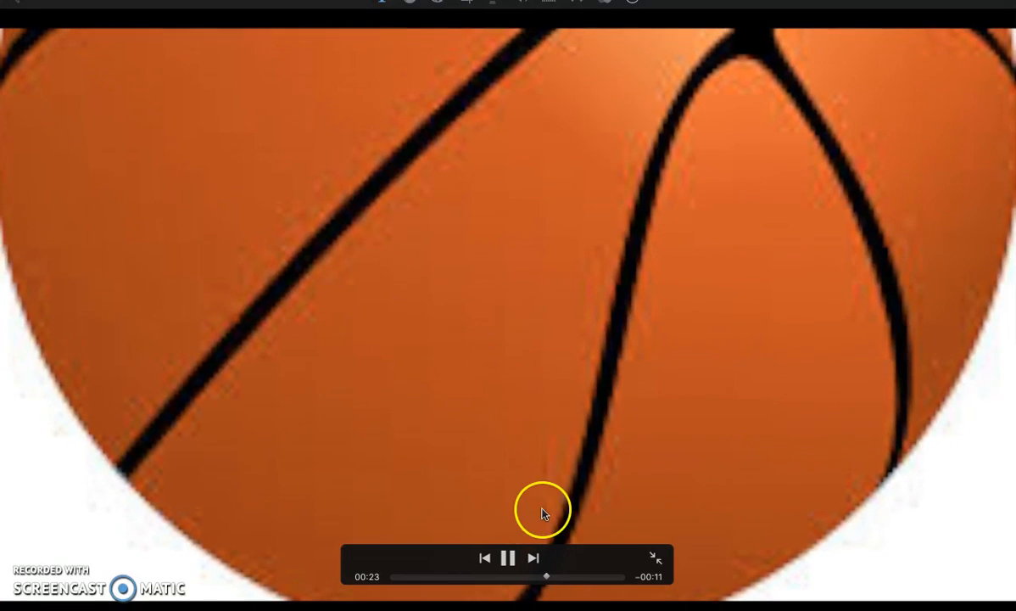
click(507, 559)
click(485, 558)
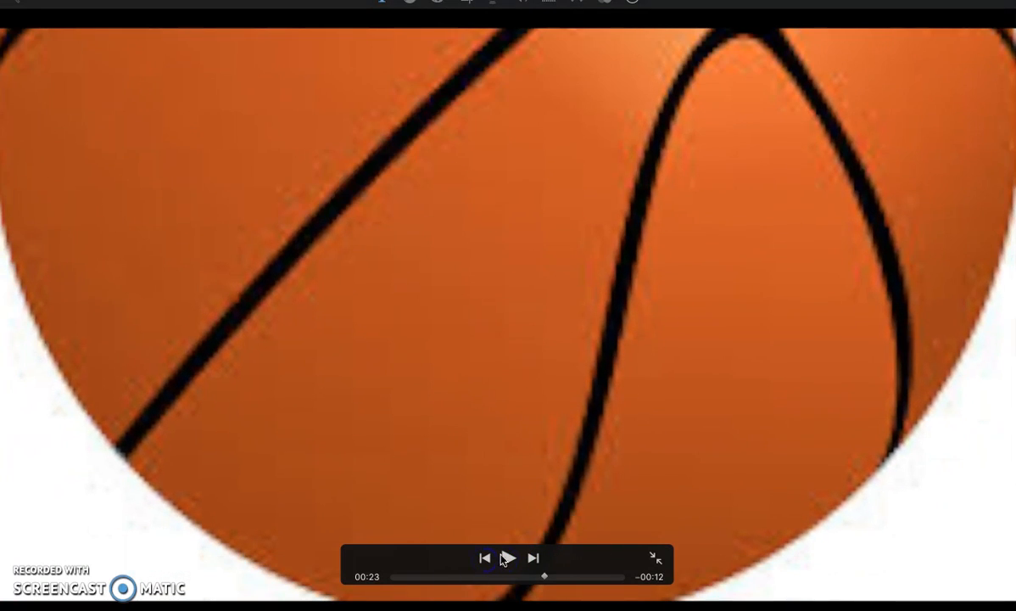
click(652, 559)
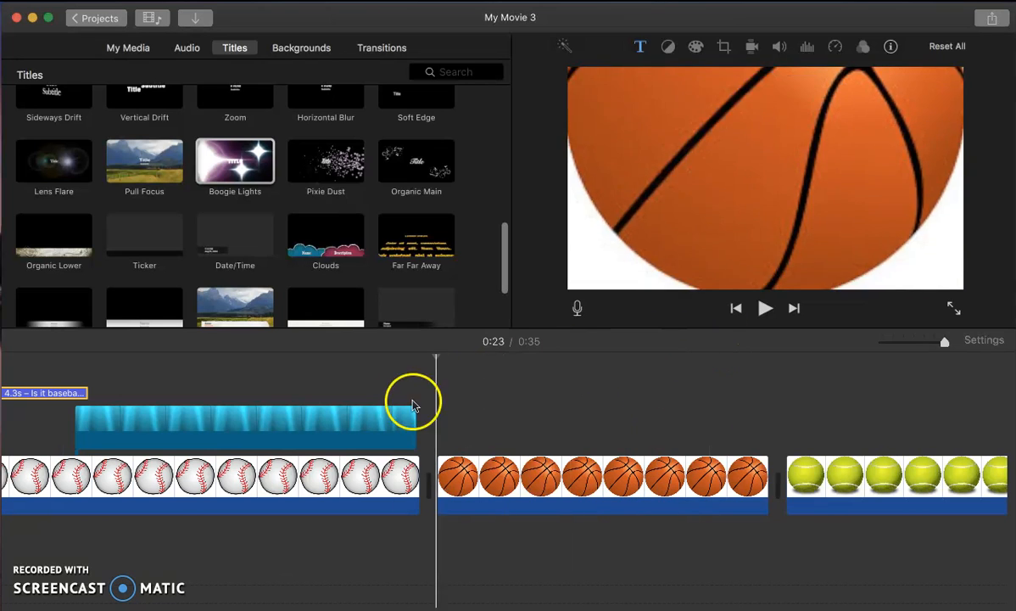
Step: Extend the "Is it baseball?" title to 8.3 seconds so it ends together with the Underwater background
scroll(361, 445, left, 10)
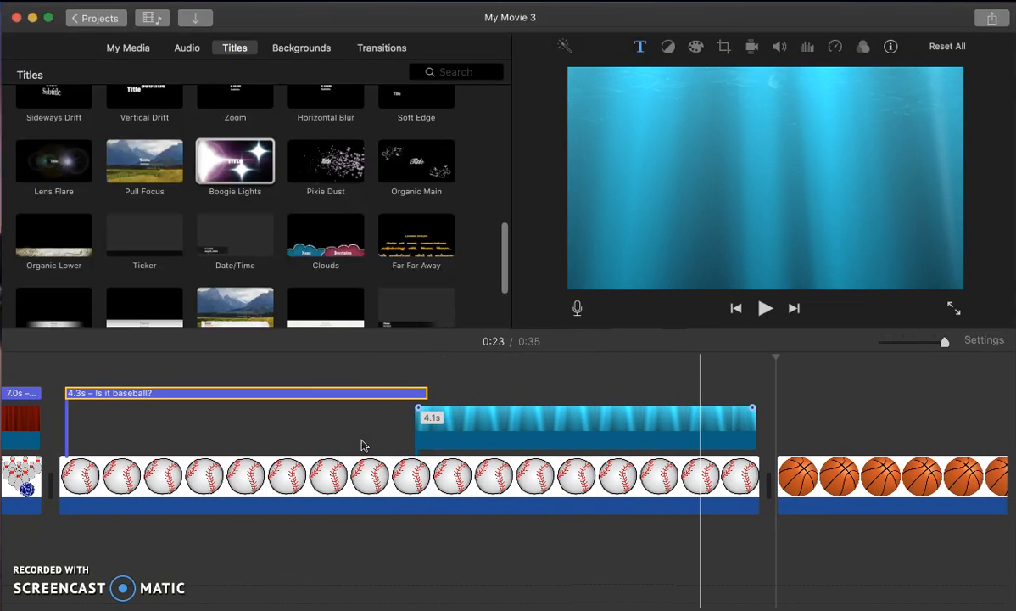
drag(352, 402, 460, 391)
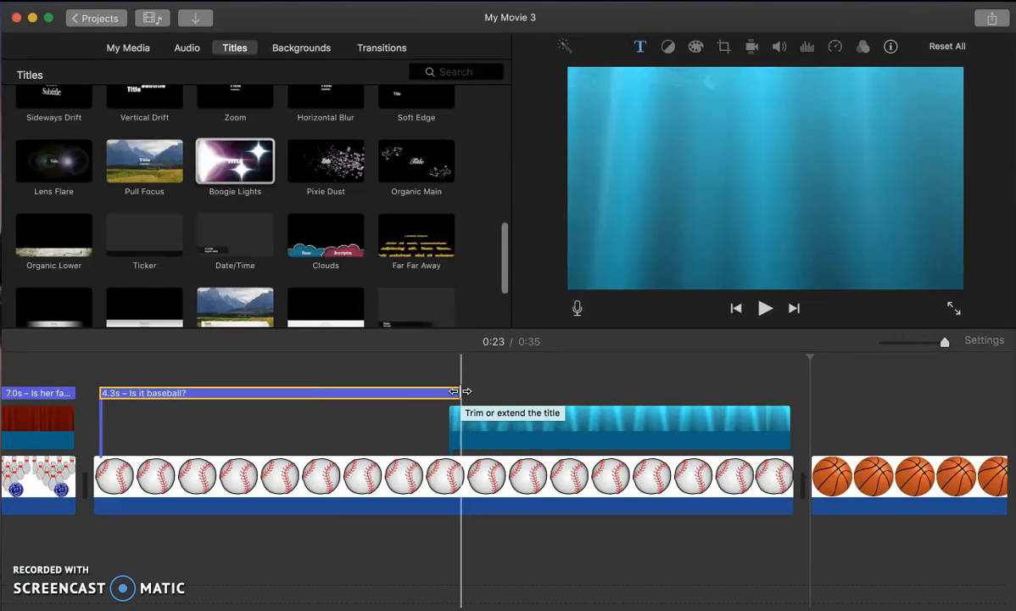
drag(509, 389, 465, 391)
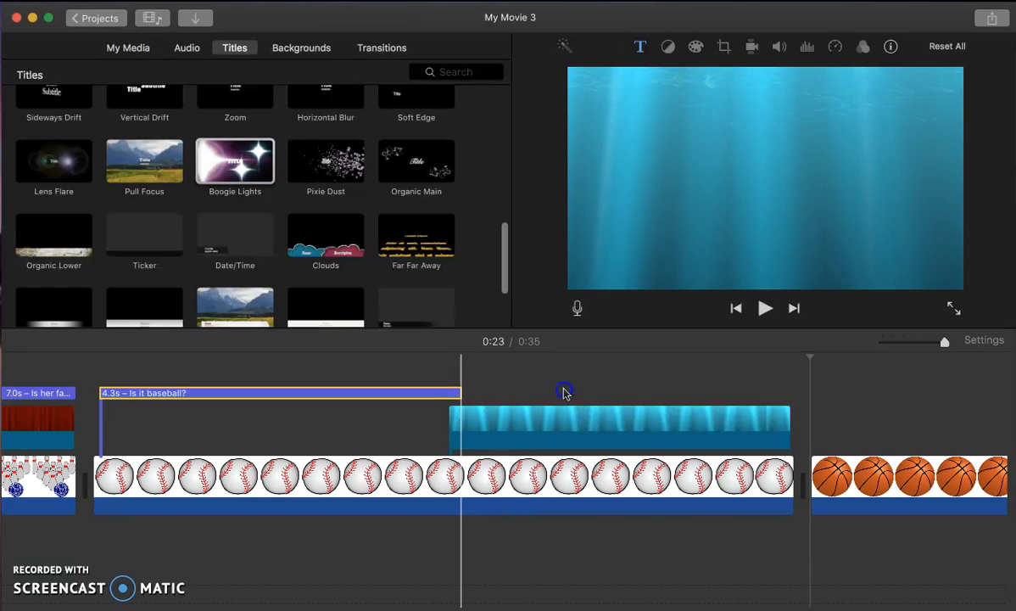
drag(458, 396, 769, 406)
Step: Play the baseball section full screen from its start to check the extended title over the Underwater background
click(85, 377)
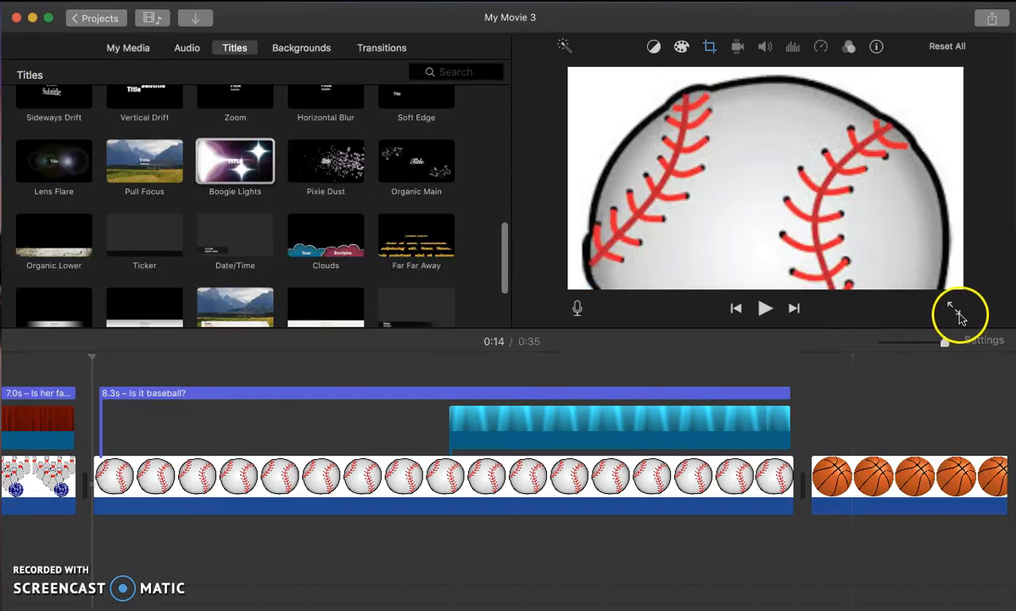
click(957, 312)
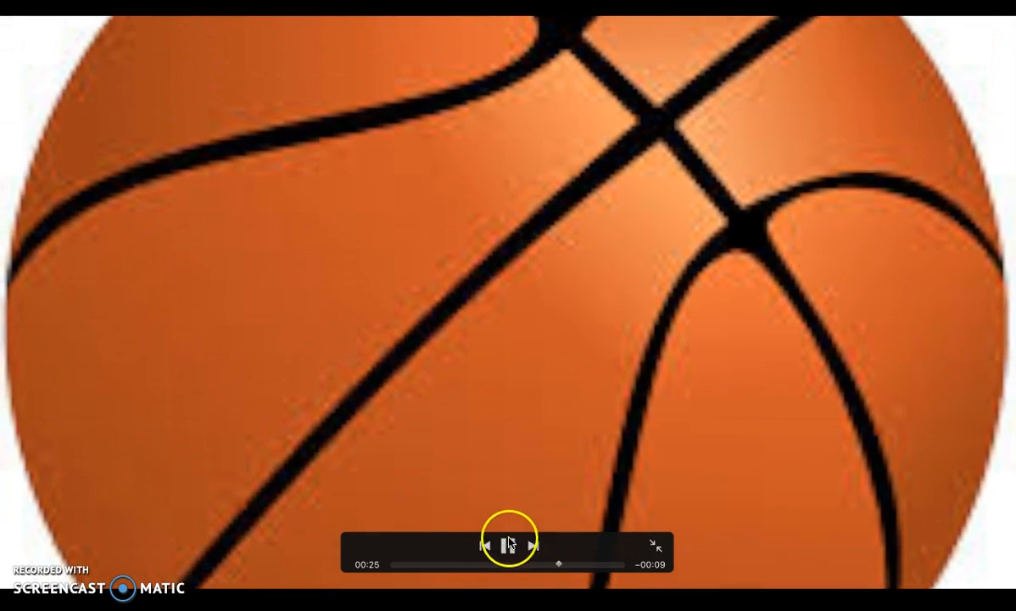
click(508, 545)
click(650, 546)
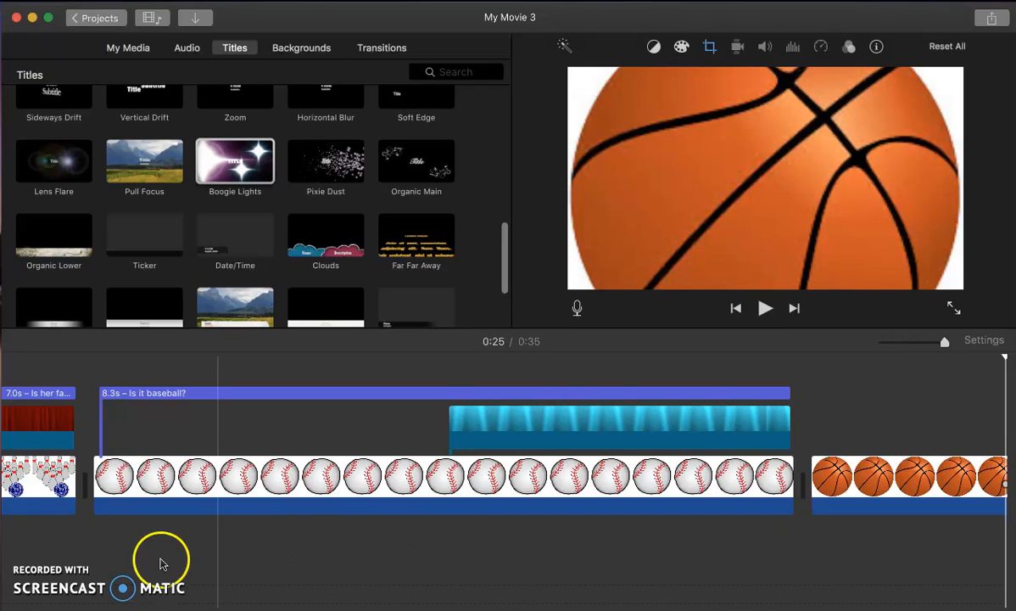
Step: Add a Circle Open transition between the opening sports clip and the bowling pins clip
click(167, 565)
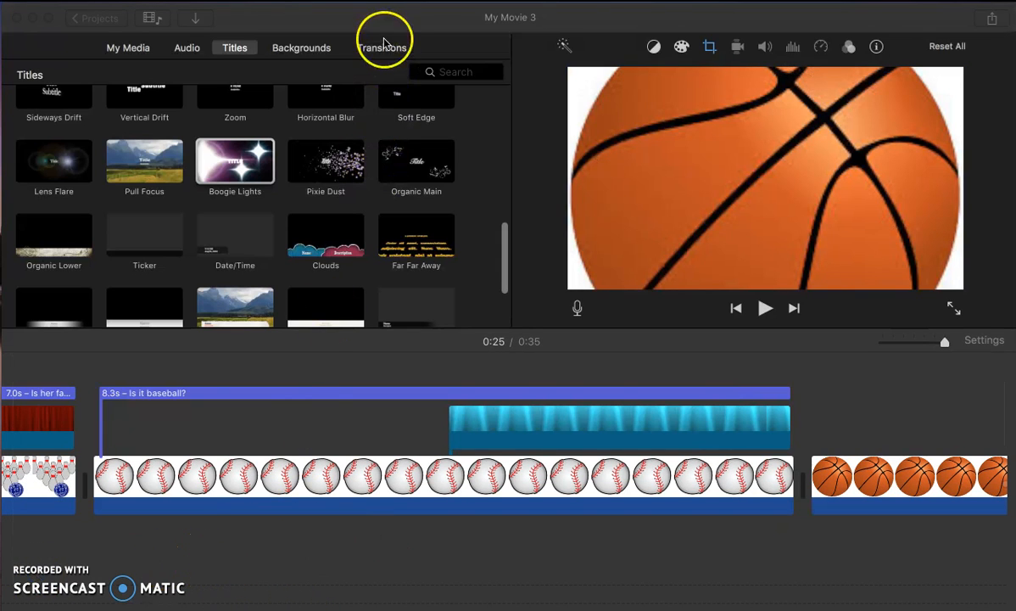
click(381, 48)
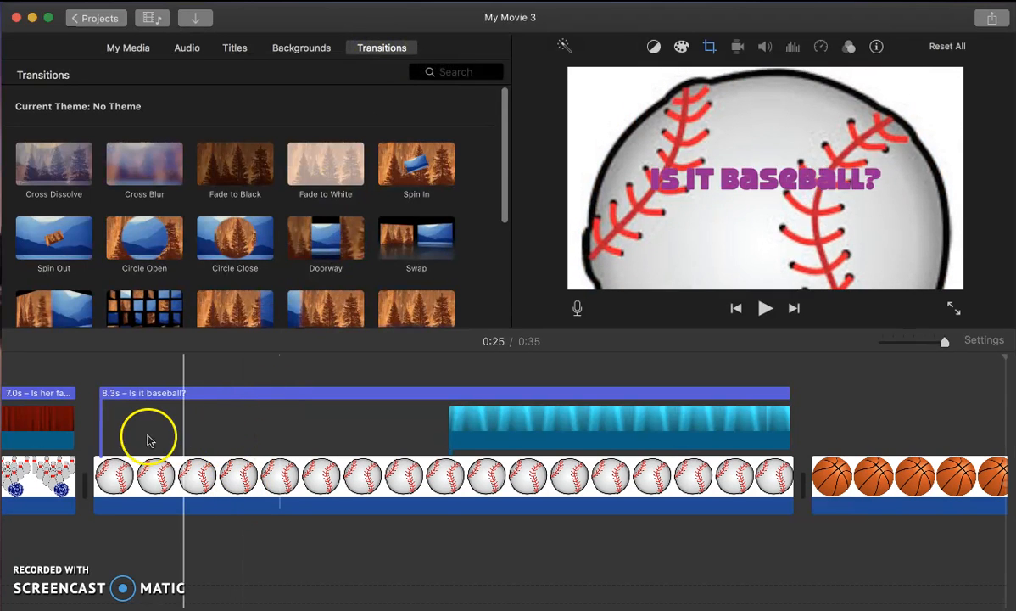
scroll(125, 438, left, 5)
scroll(125, 439, left, 10)
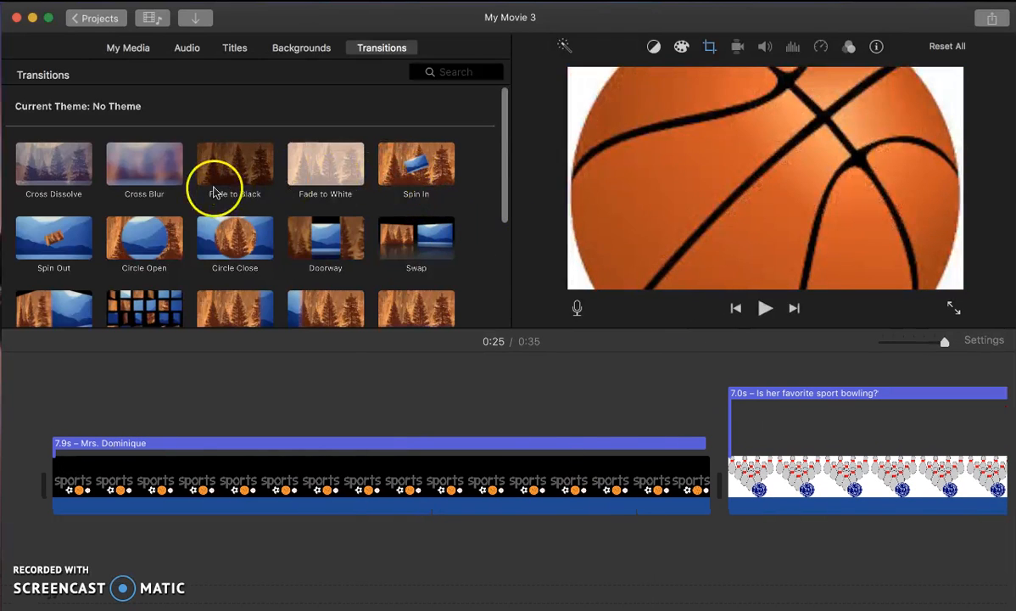
drag(150, 235, 686, 485)
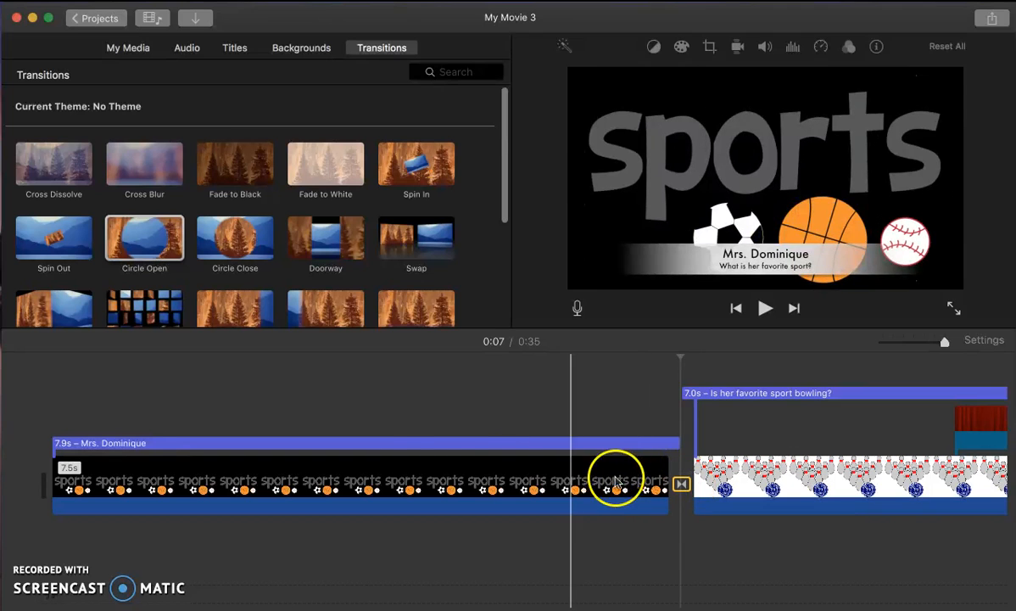
Step: Preview the movie full screen from the beginning through the Circle Open transition, stopping in the bowling clip
click(30, 459)
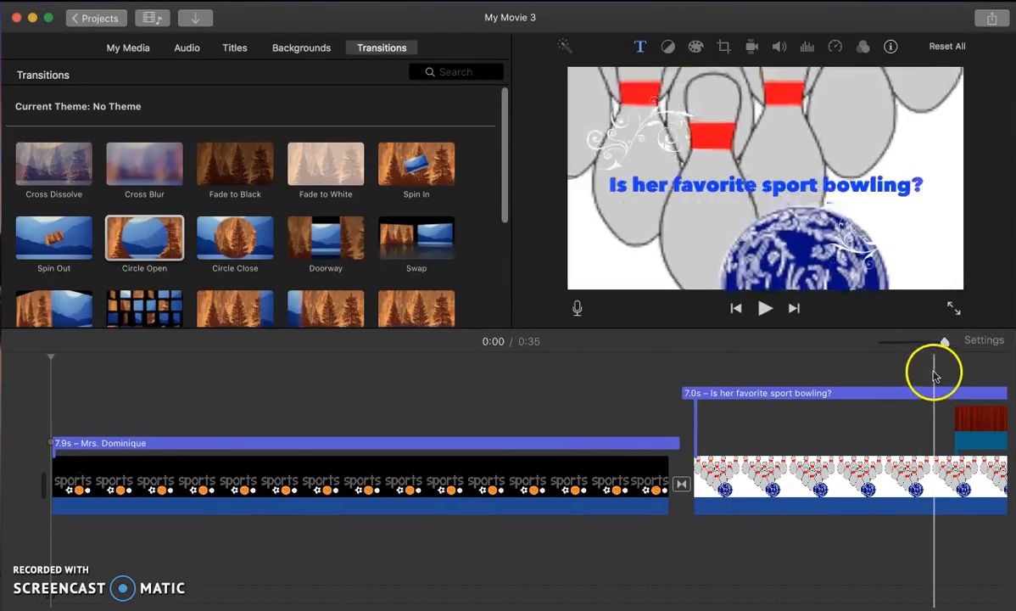
click(955, 310)
key(super+shift+f)
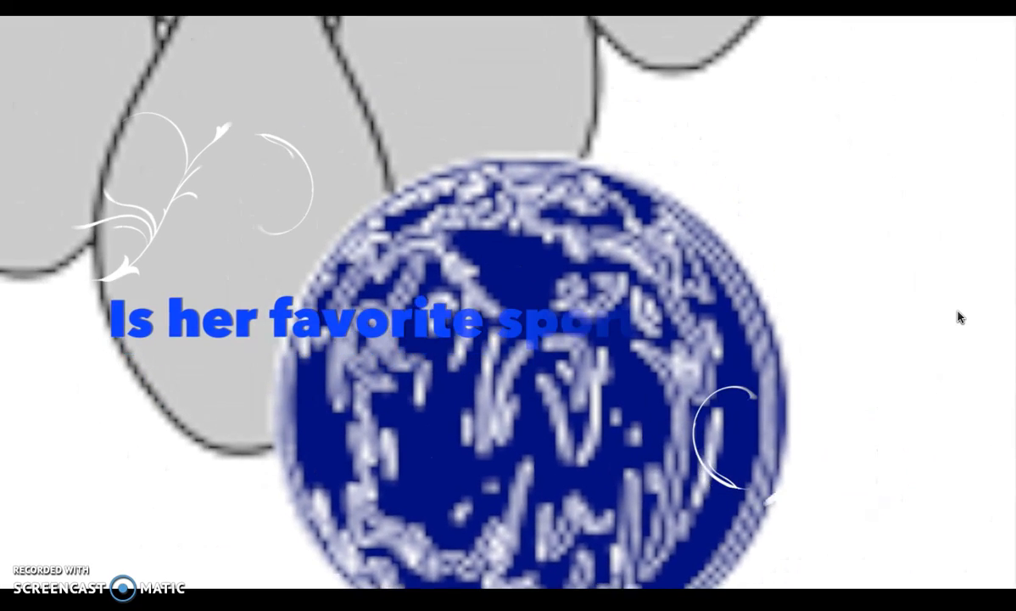
mouse_move(957, 320)
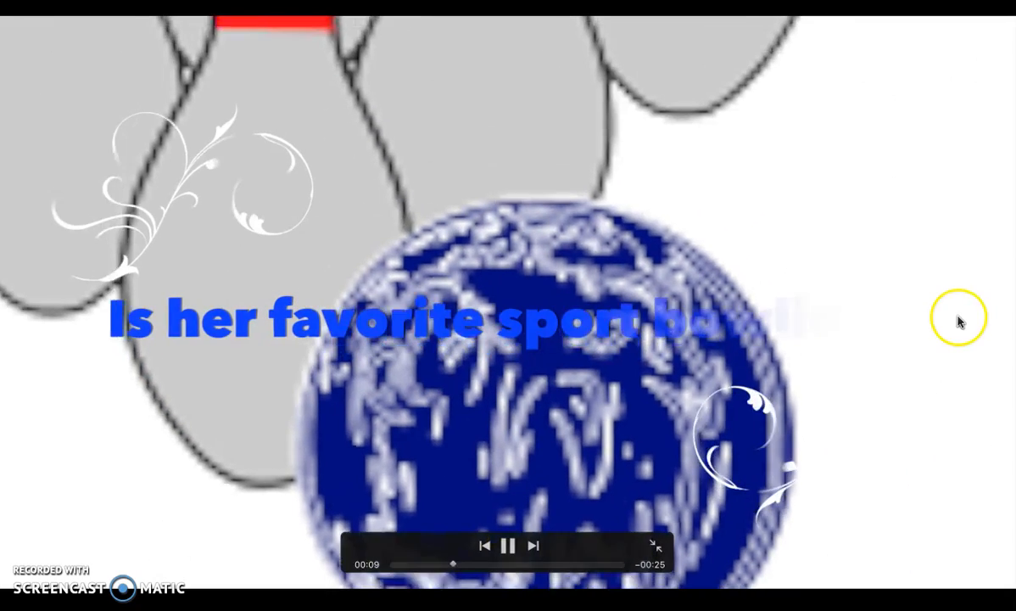
click(509, 548)
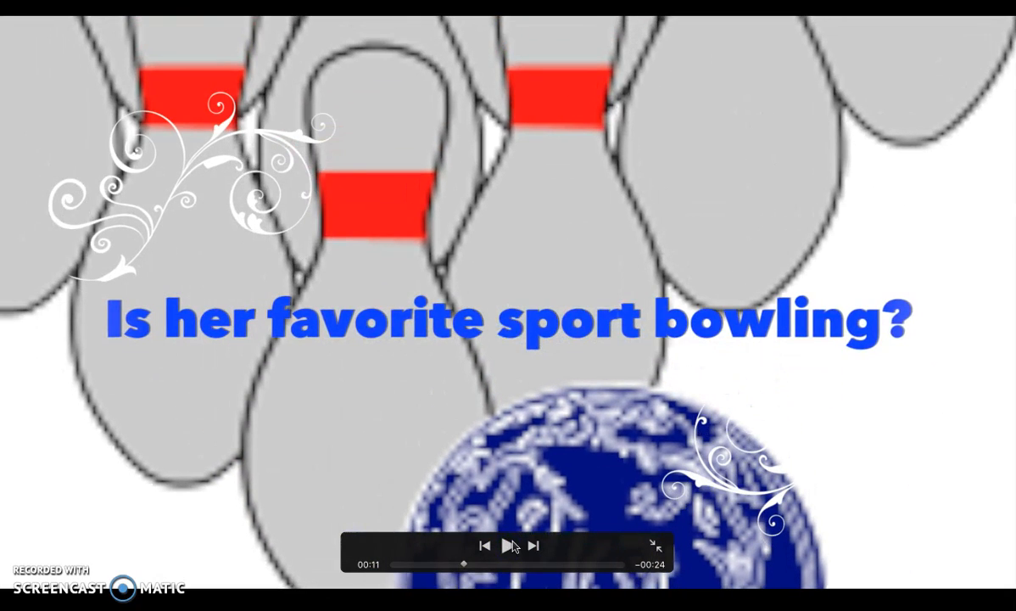
click(652, 550)
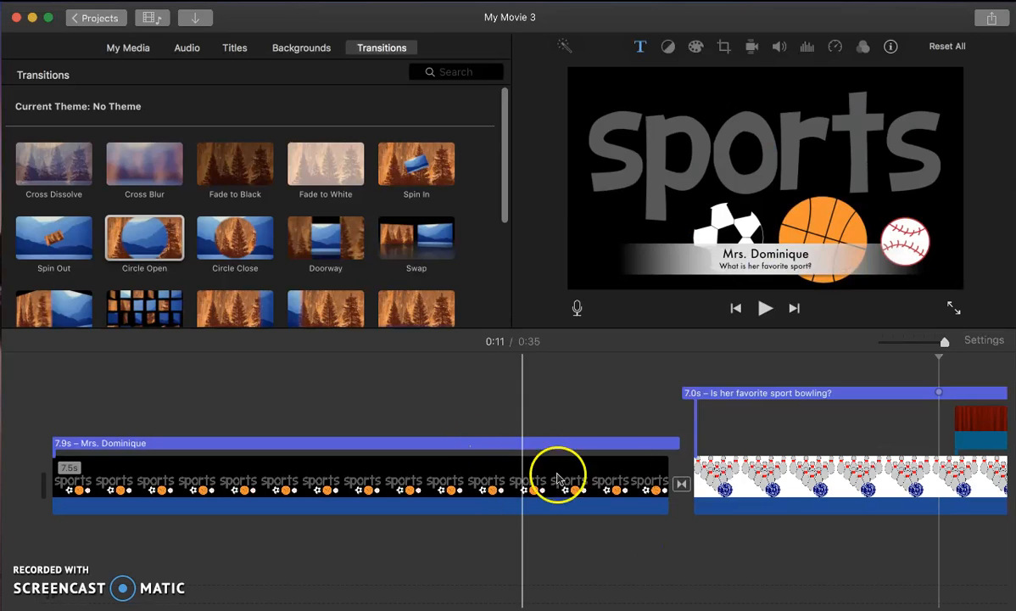
Step: Add a Doorway transition between the bowling pins clip and the baseball clip
scroll(679, 465, right, 5)
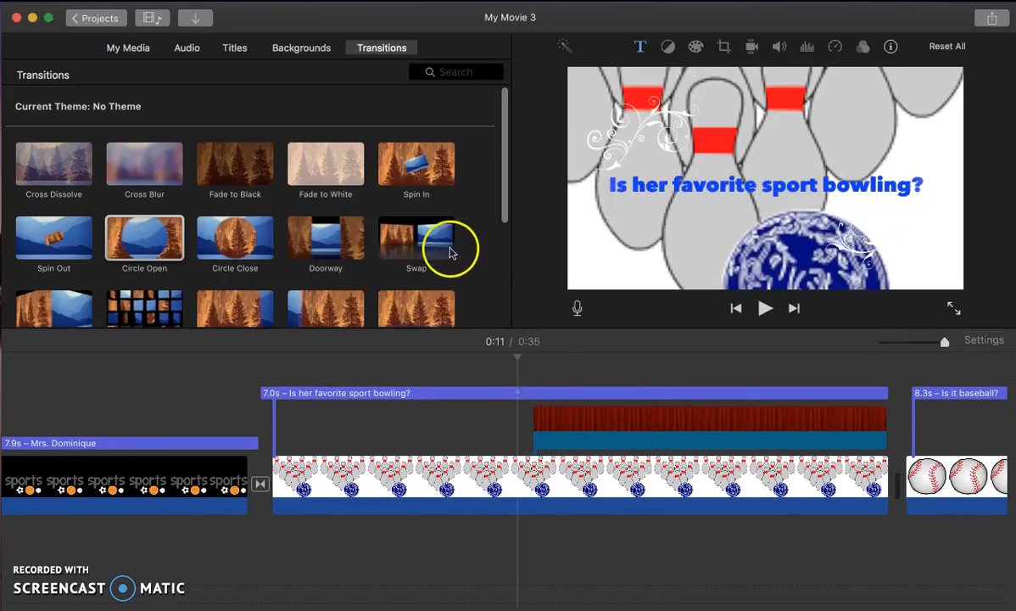
click(343, 246)
mouse_move(343, 248)
mouse_down()
mouse_move(461, 268)
mouse_move(850, 482)
mouse_up()
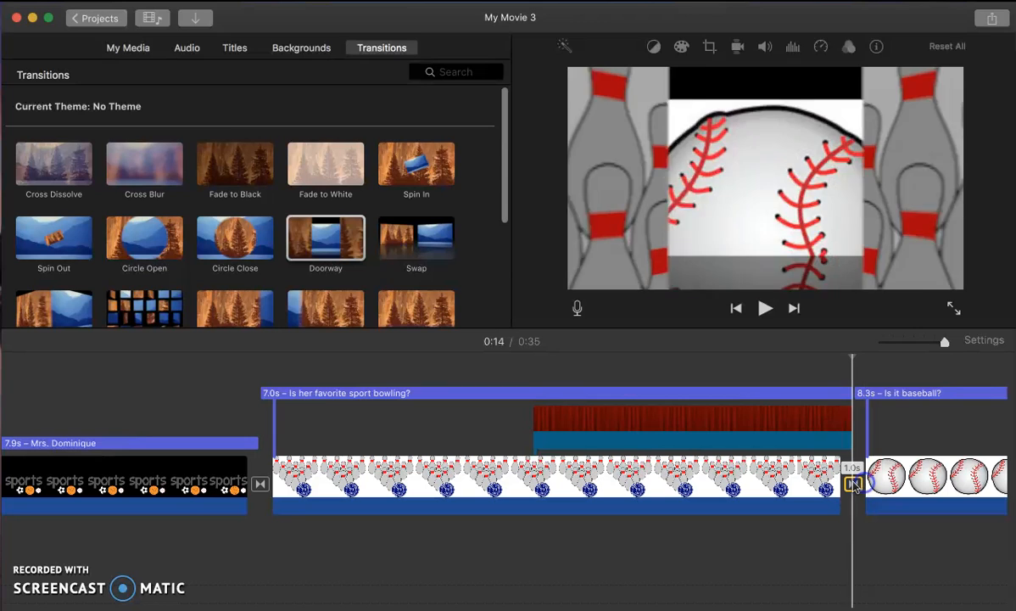
Step: Set the Doorway transition's duration to 5 seconds and apply it
double_click(854, 483)
click(880, 384)
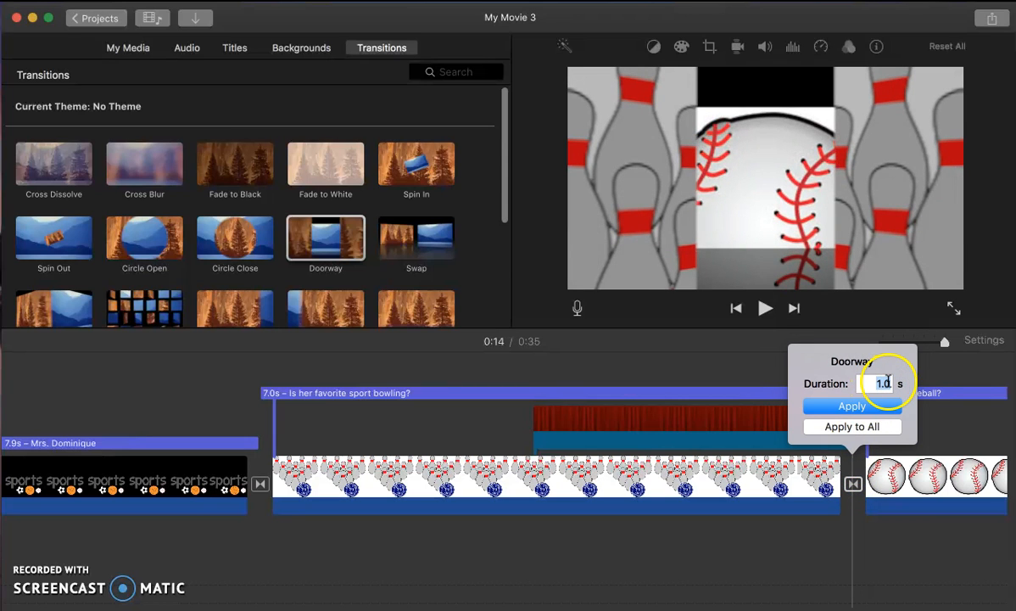
text(5)
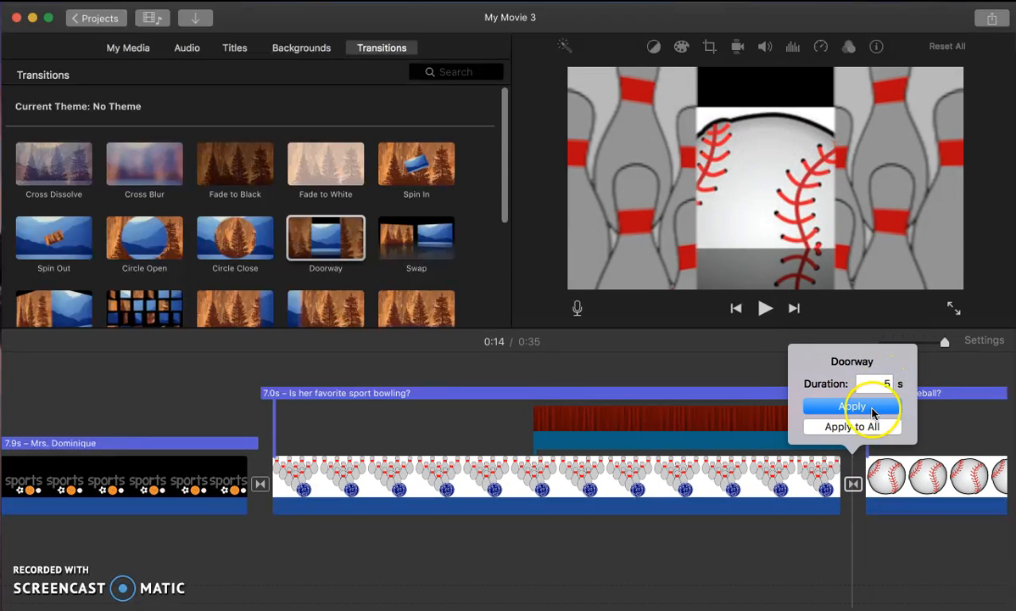
click(852, 407)
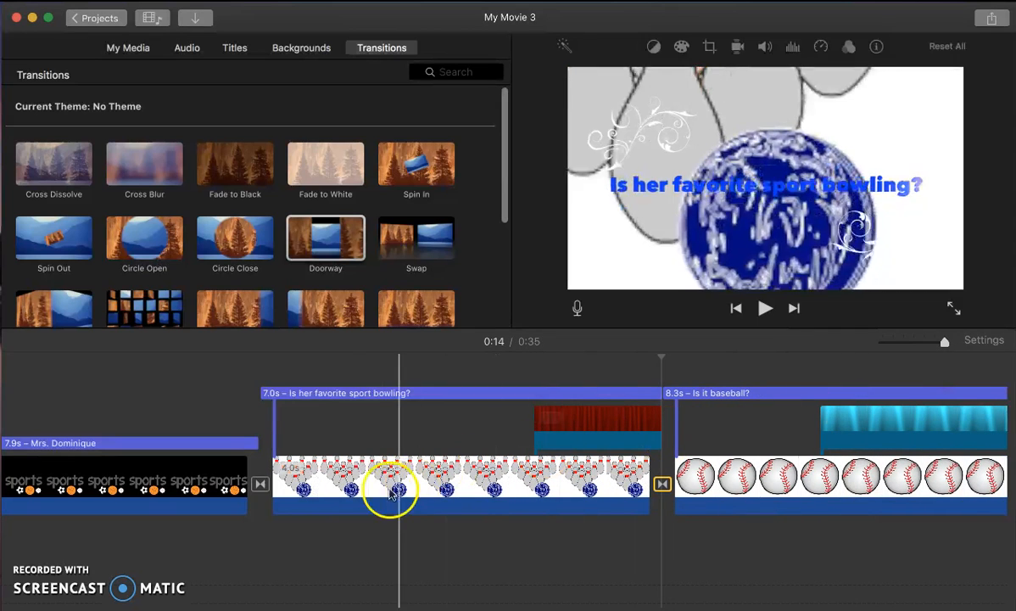
Step: Set the Circle Open transition's duration to 5 seconds, apply it to all transitions, and select the Doorway transition
double_click(260, 485)
click(284, 384)
text(5)
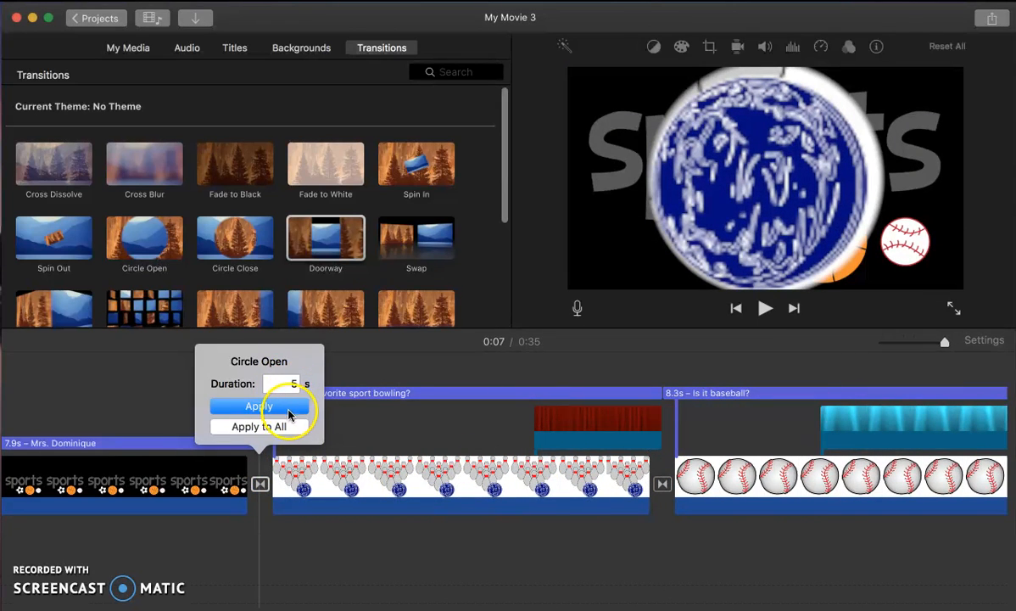
click(277, 424)
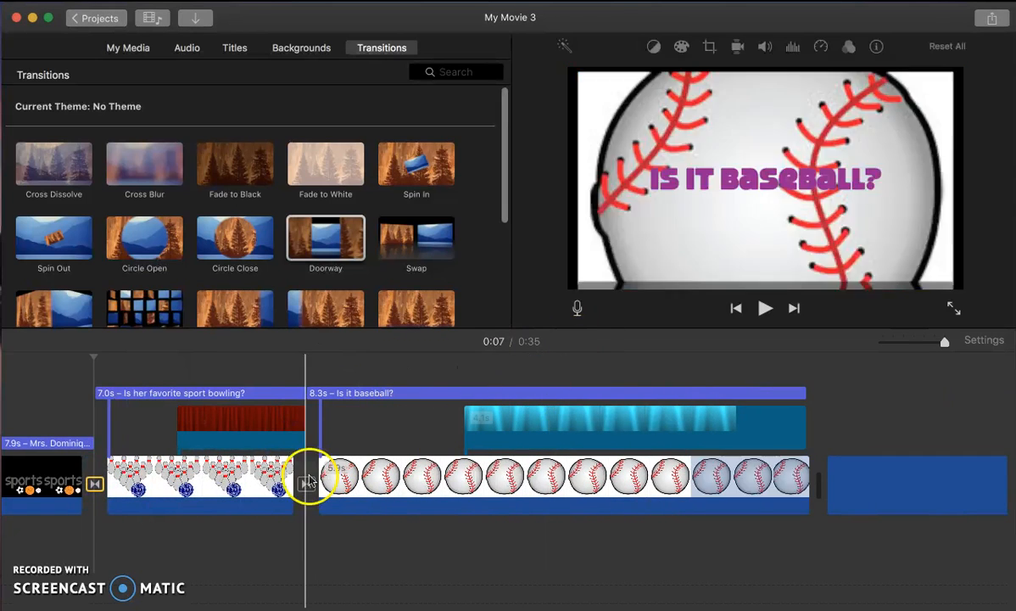
click(304, 483)
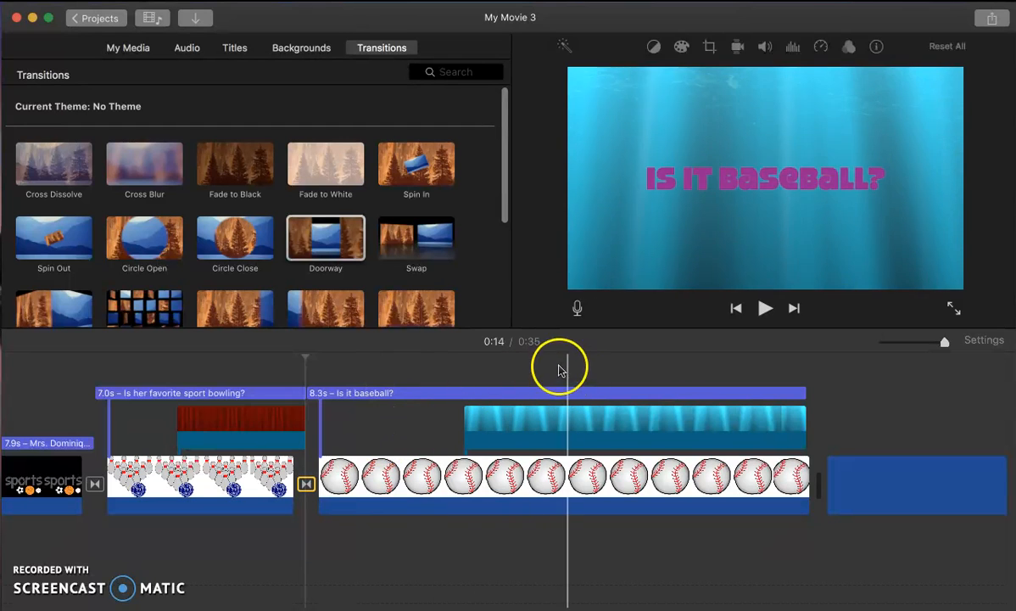
Step: Preview the Doorway transition into the baseball clip full screen, replay it, stop in the baseball clip and leave full screen
click(954, 312)
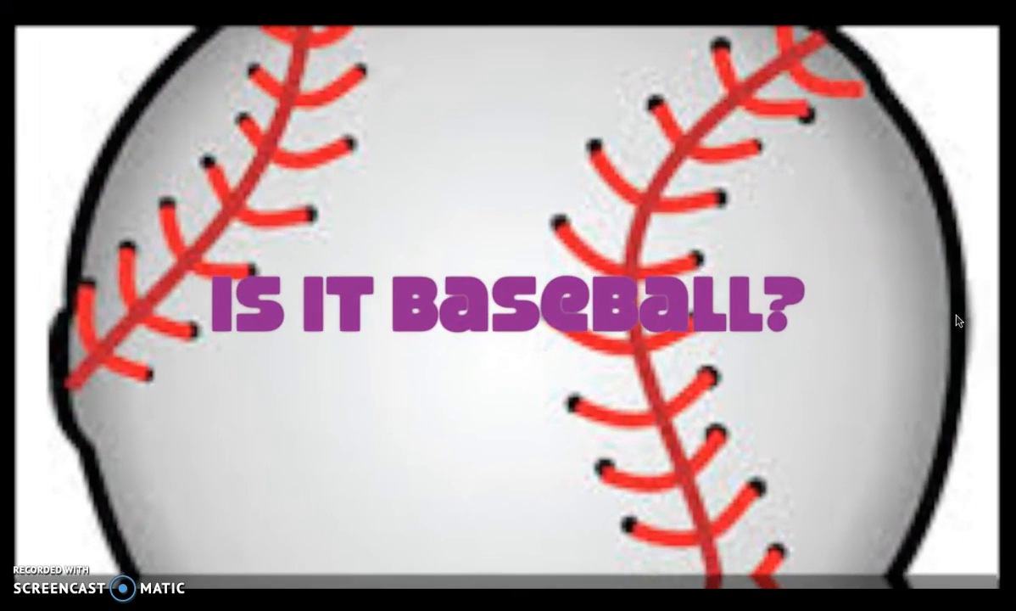
mouse_move(950, 324)
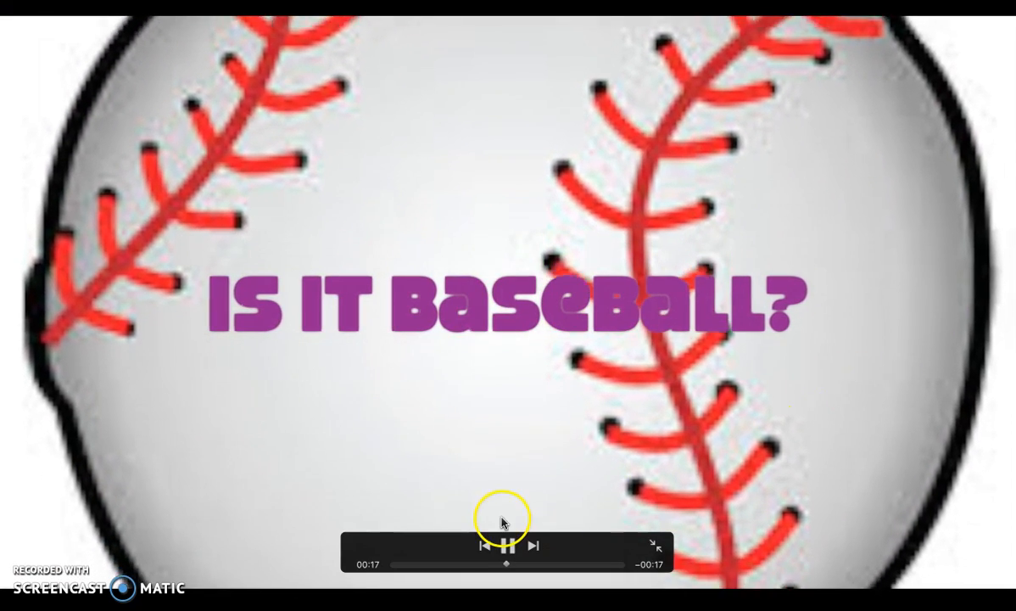
click(490, 547)
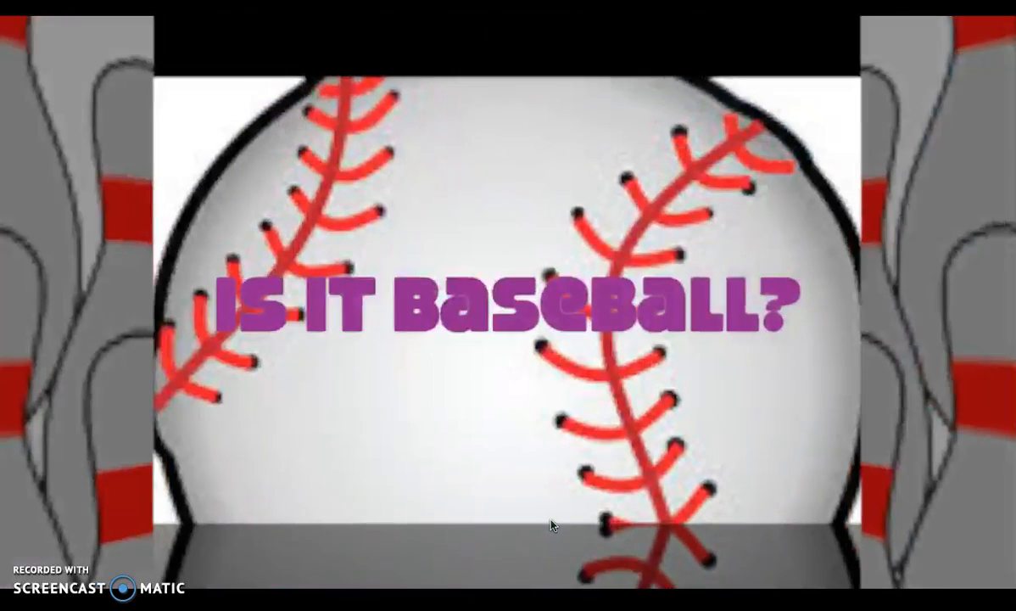
click(509, 546)
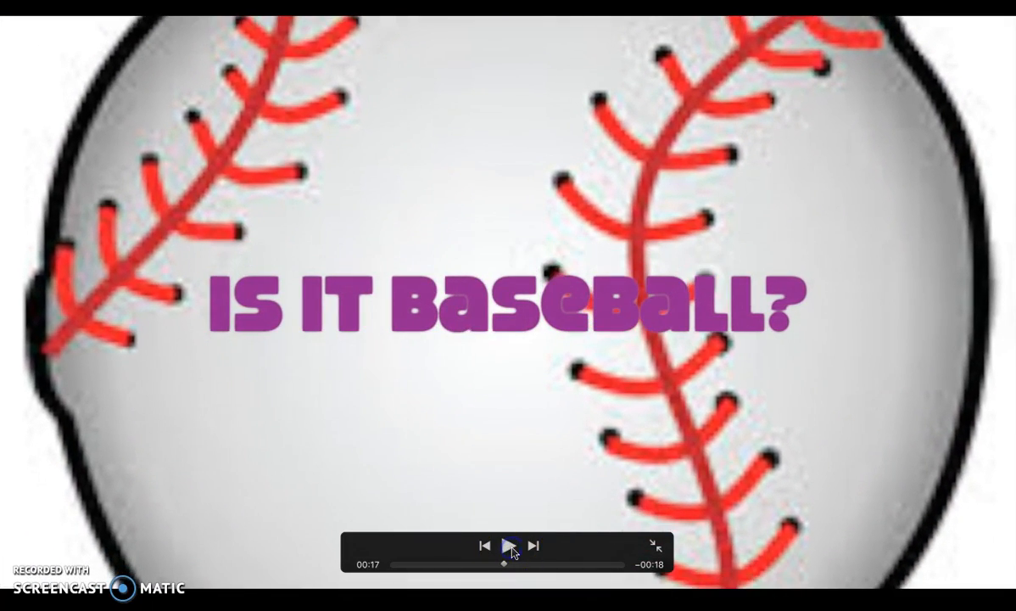
click(655, 546)
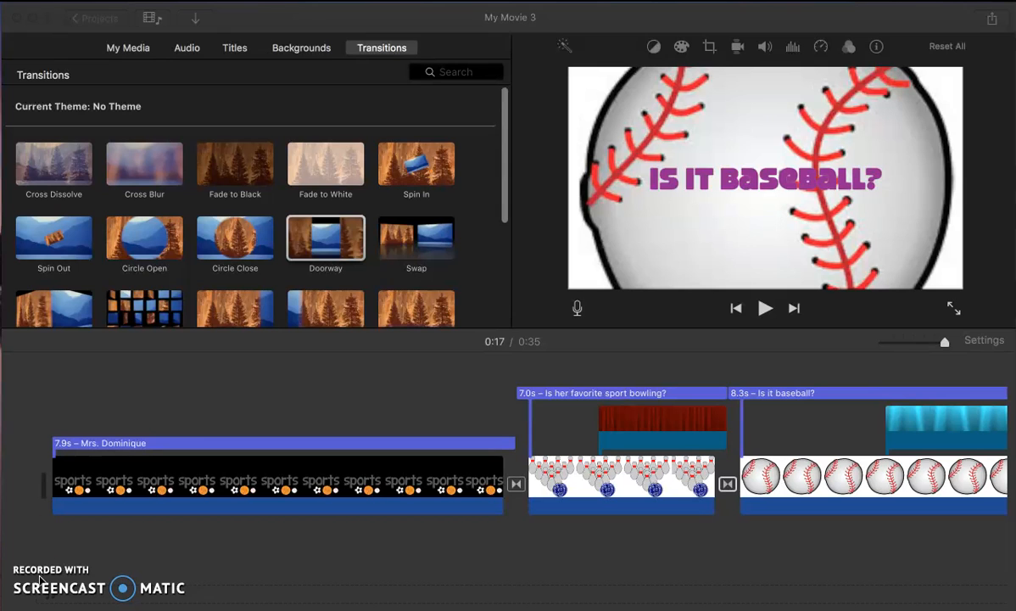
Step: Show the available title styles
click(235, 51)
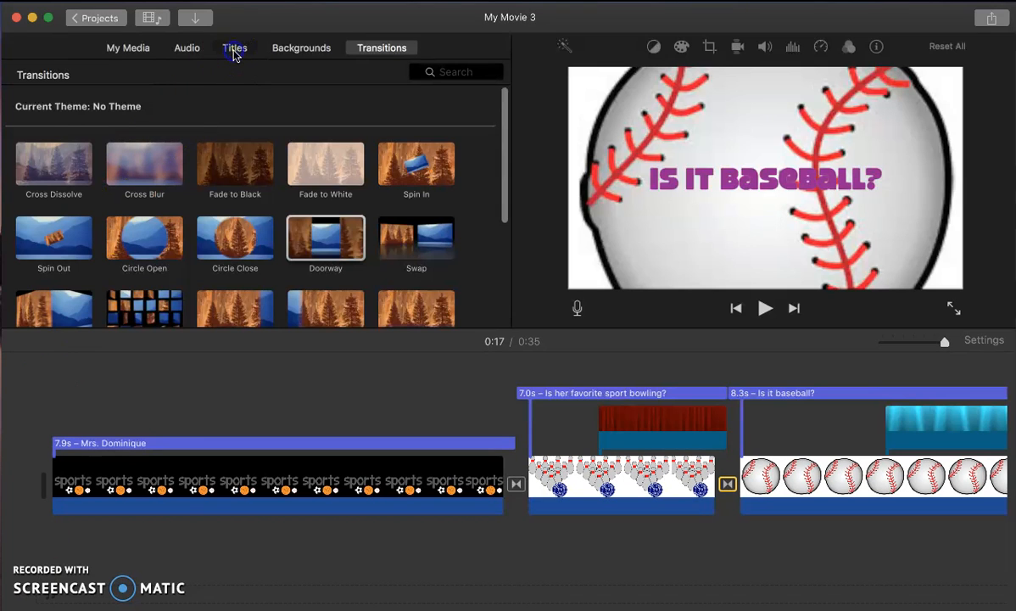